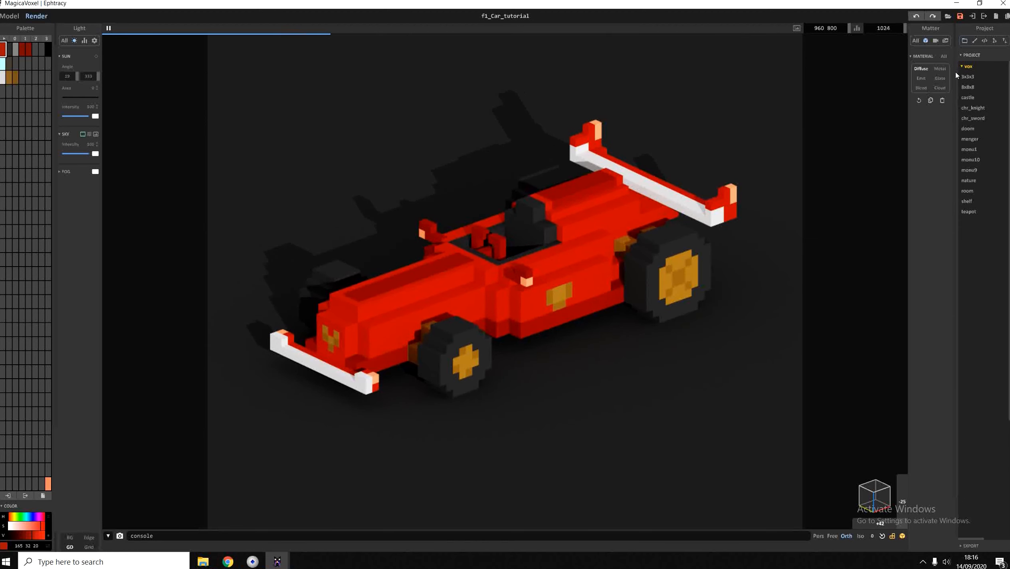
- Change the selected red palette colour's material to Metal and set its surface roughness to 0
click(942, 70)
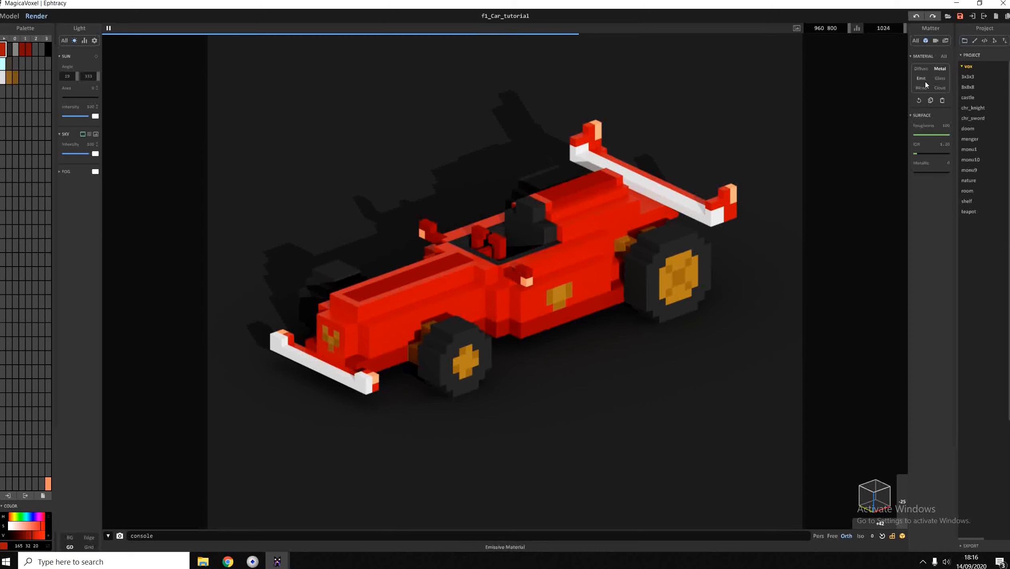
click(921, 70)
click(939, 70)
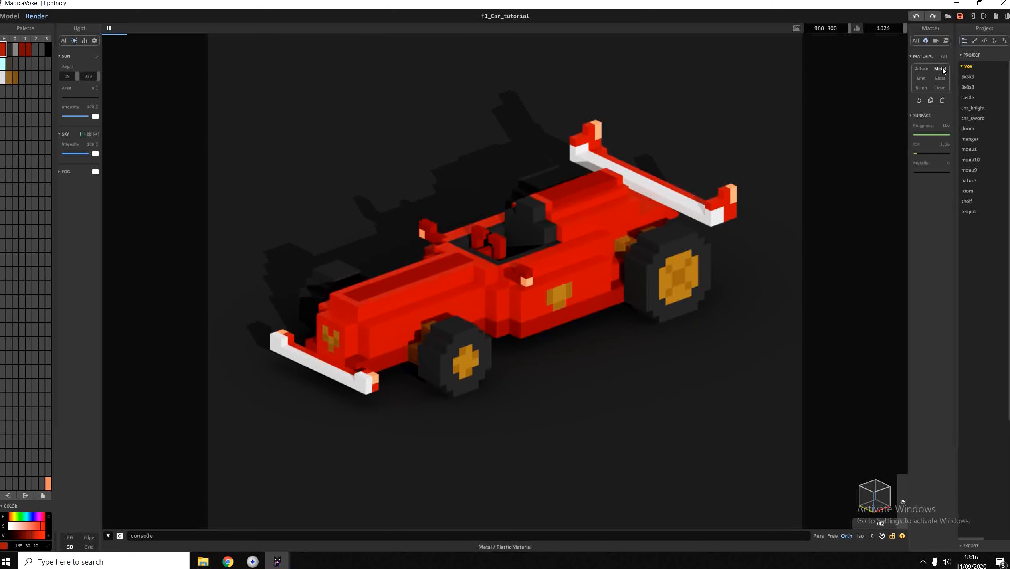
click(912, 115)
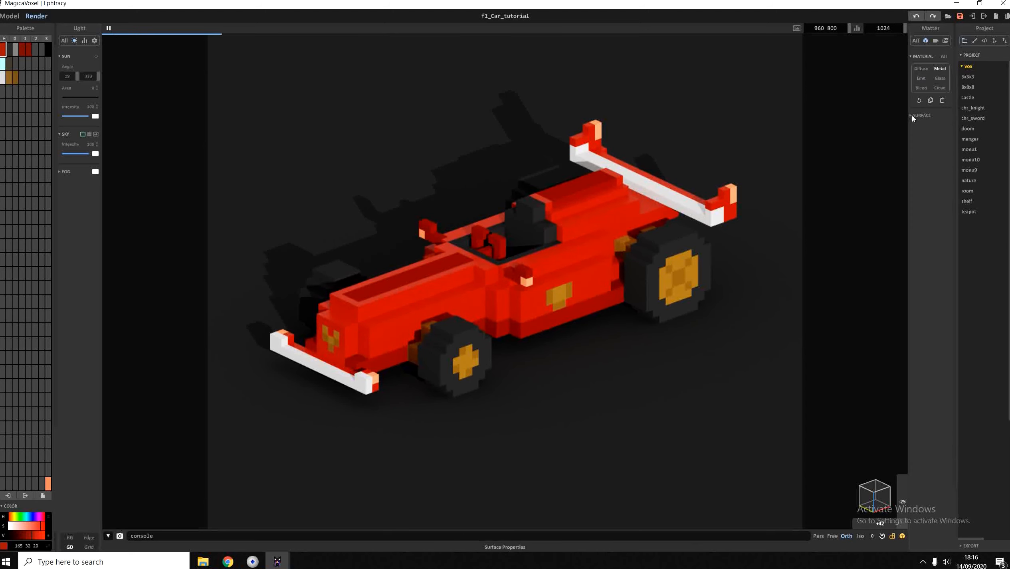
click(913, 116)
click(915, 136)
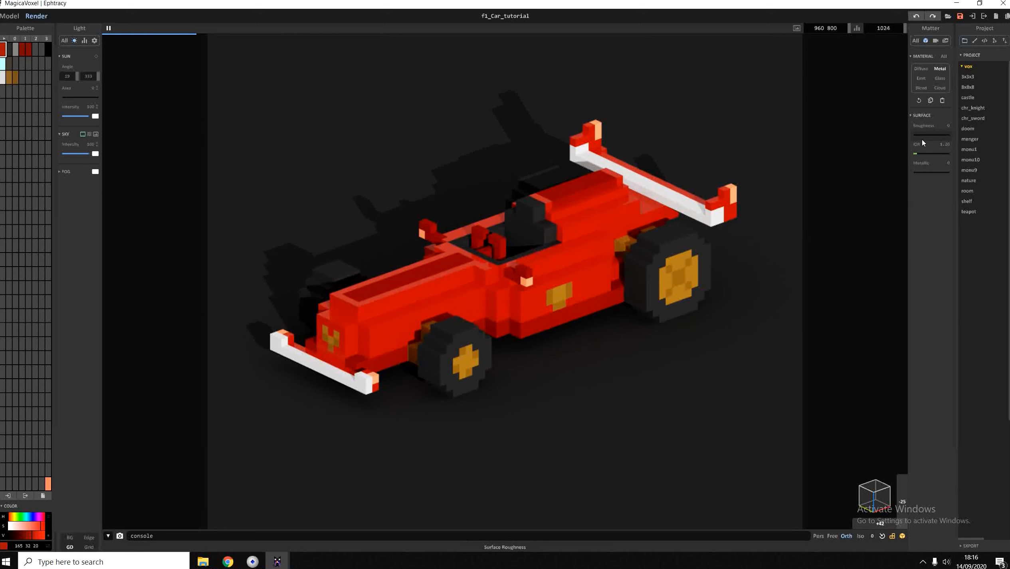
mouse_move(916, 137)
mouse_down()
mouse_move(977, 142)
mouse_move(906, 140)
mouse_up()
scroll(492, 266, up, 2)
scroll(493, 265, up, 5)
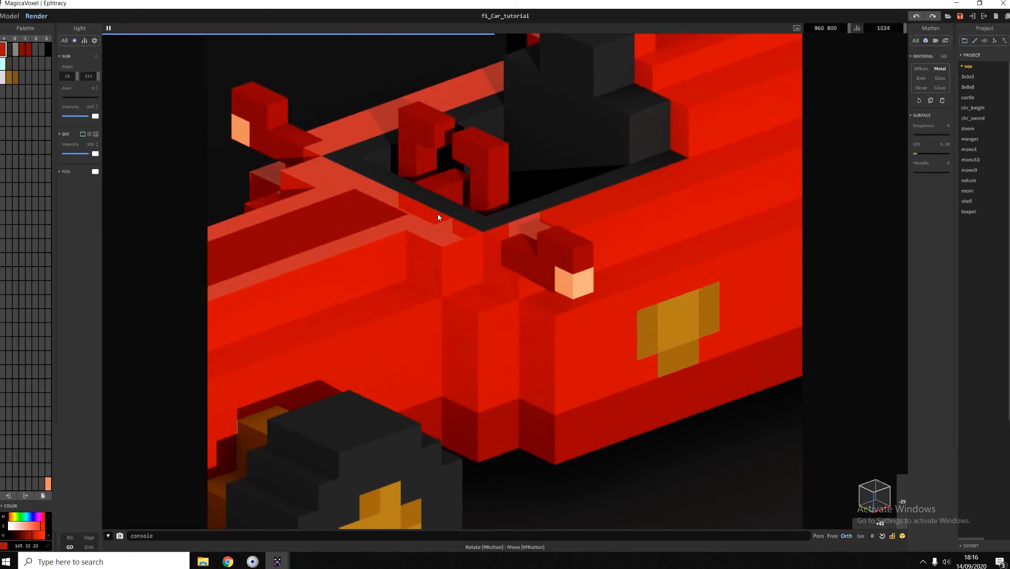
- Raise the red metal's surface roughness in stages up to 100 and compare the rendered car body
click(921, 135)
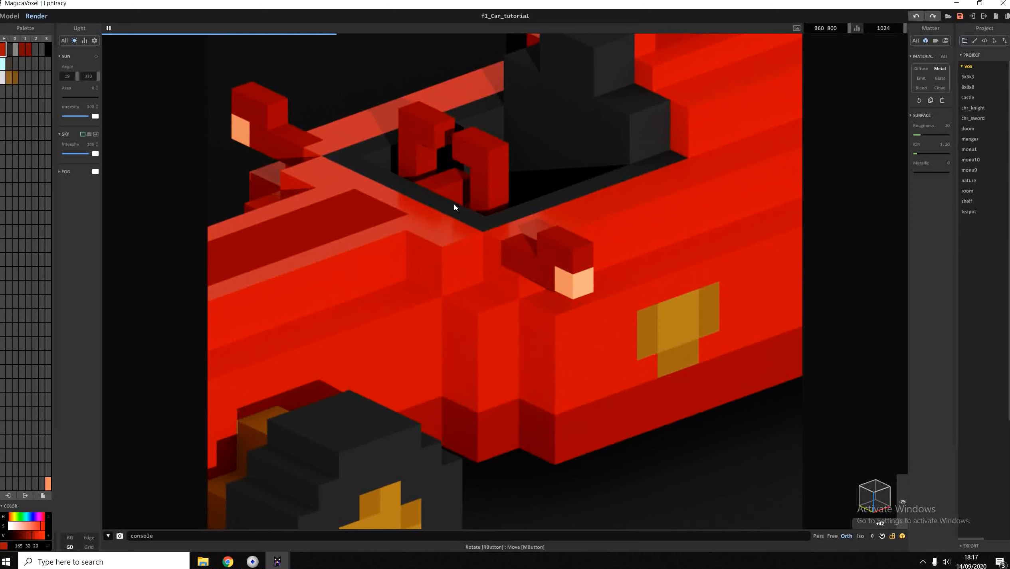
click(948, 135)
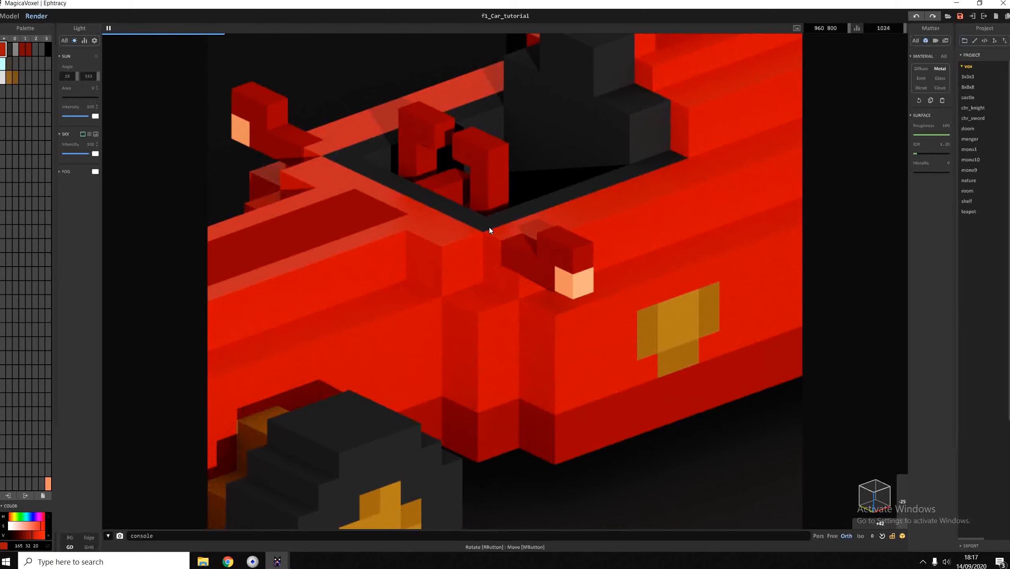
scroll(534, 219, down, 5)
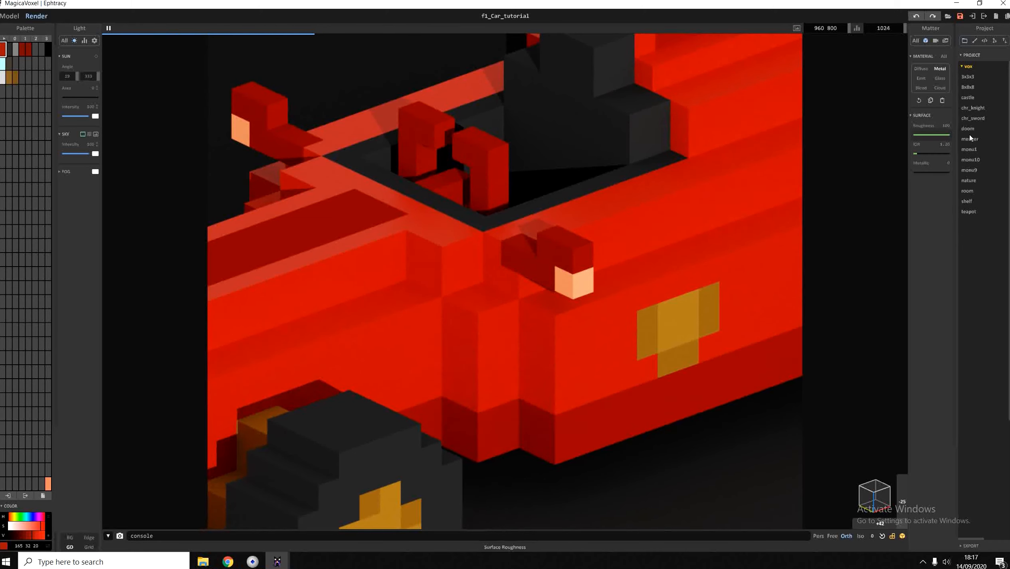
scroll(583, 217, down, 3)
scroll(491, 248, up, 1)
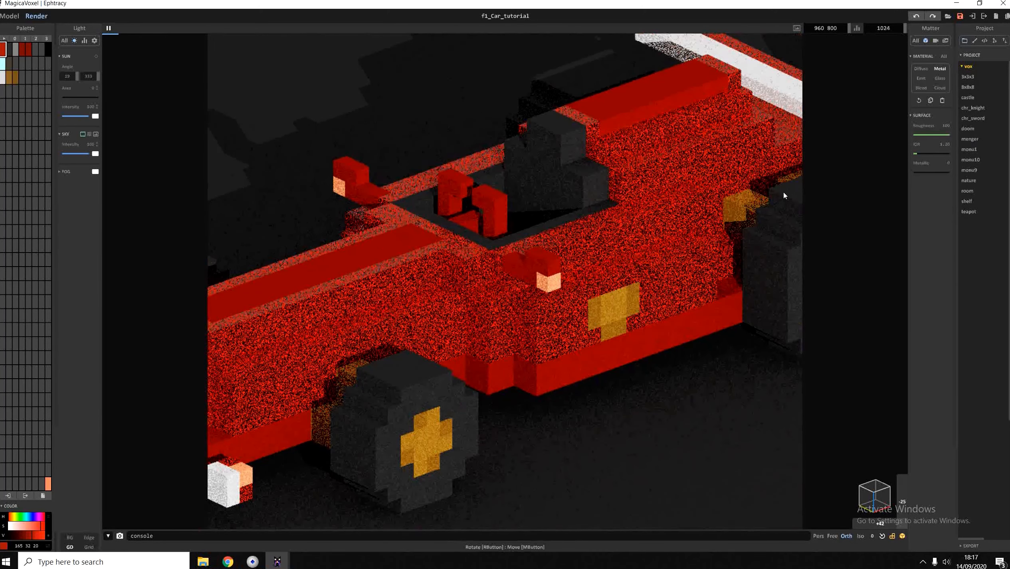
scroll(494, 206, down, 3)
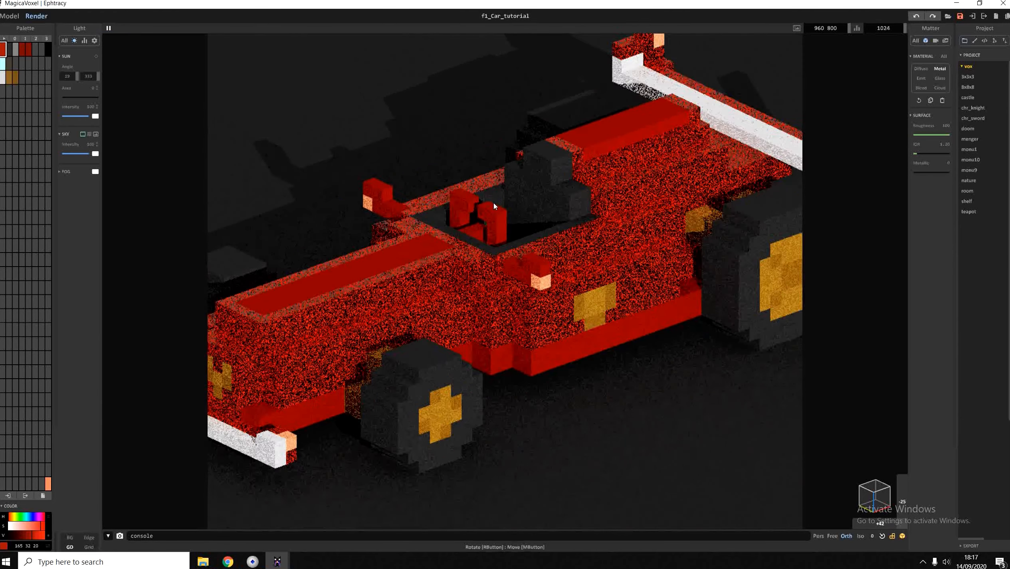
middle_drag(494, 206, 539, 248)
scroll(584, 218, up, 3)
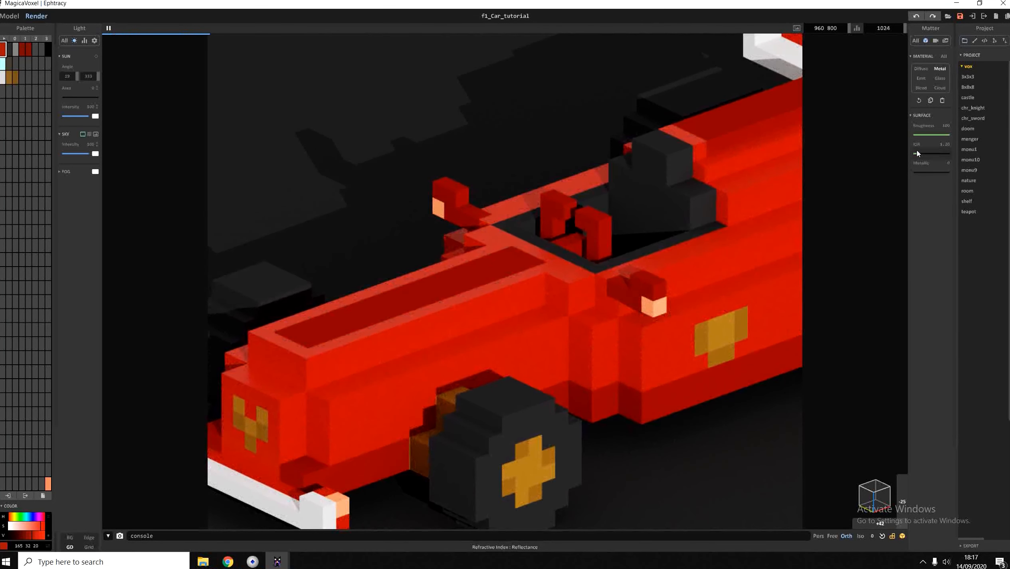
- Try the red metal's IOR at 3.00, 1.00 and about 1.27 with the roughness at 0
drag(917, 155, 835, 151)
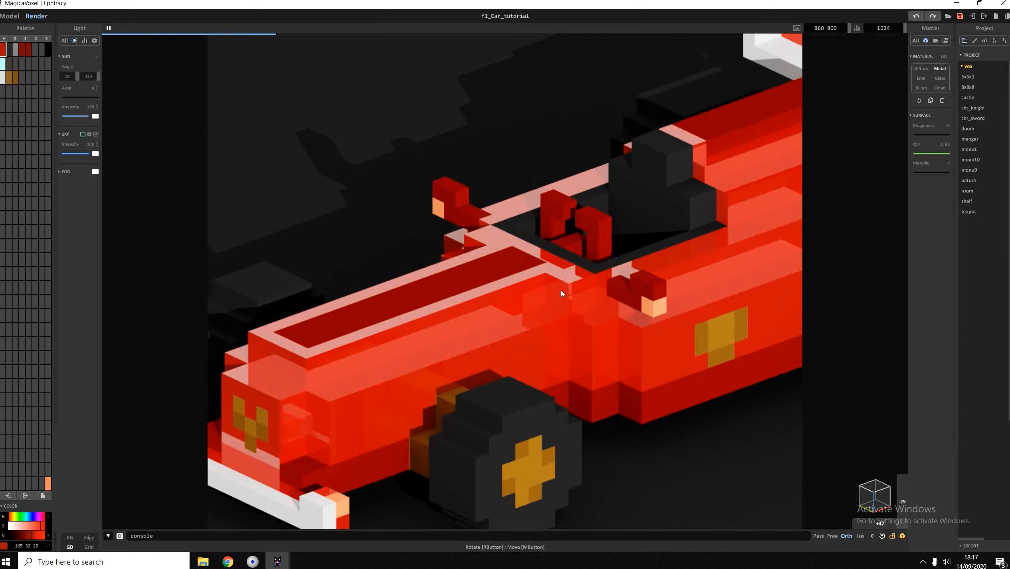
drag(944, 154, 784, 164)
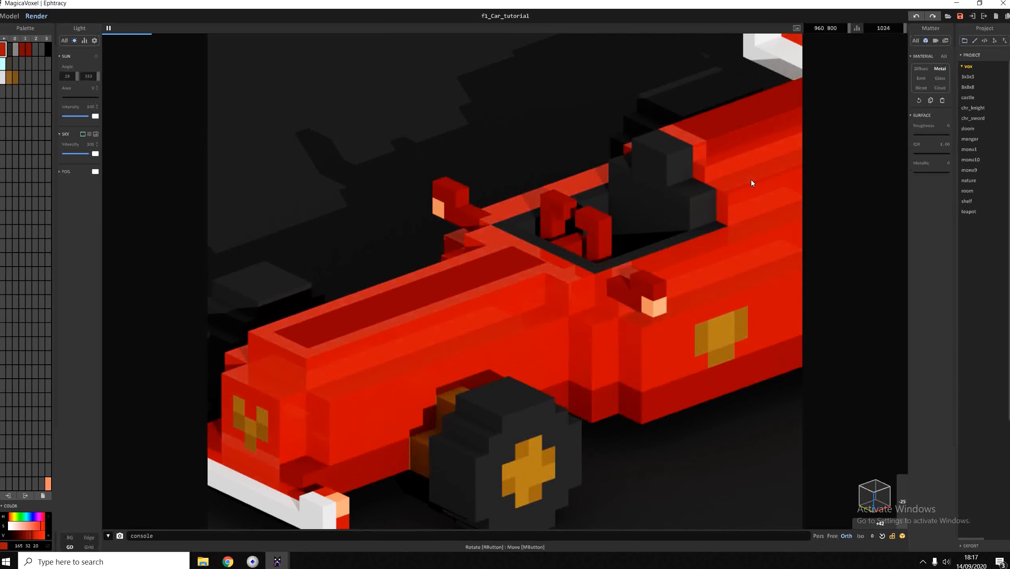
click(918, 156)
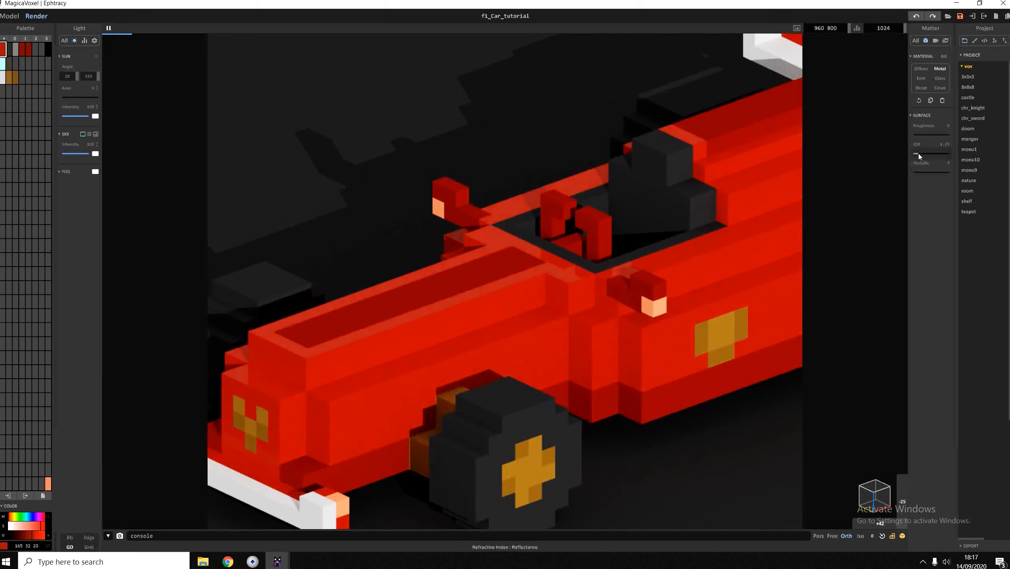
- Set the red metal's IOR to about 1.6 and raise its roughness to roughly half
click(916, 154)
mouse_move(923, 135)
mouse_down()
mouse_move(933, 135)
mouse_move(922, 155)
mouse_move(937, 154)
mouse_move(927, 154)
mouse_up()
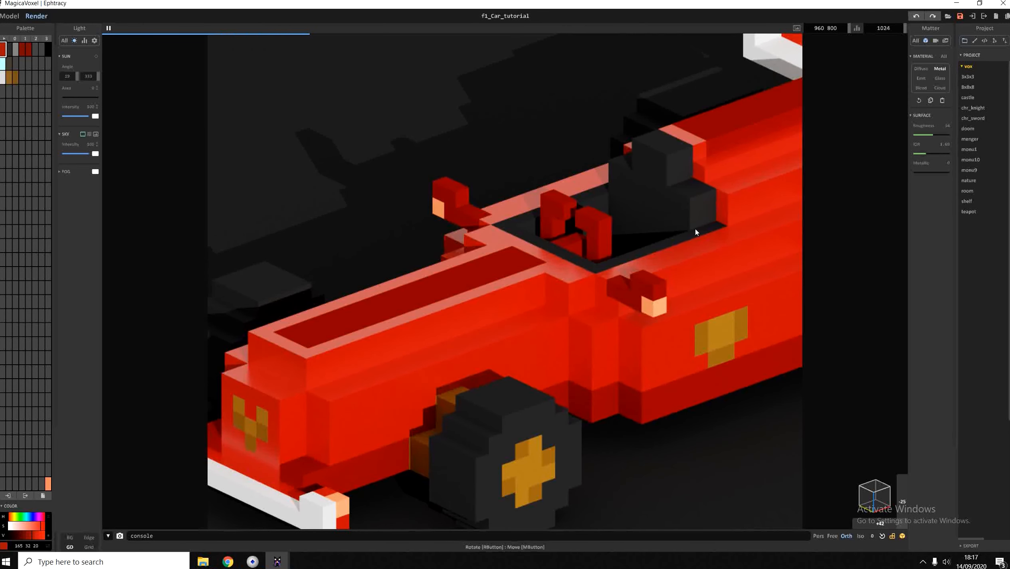
scroll(693, 231, down, 3)
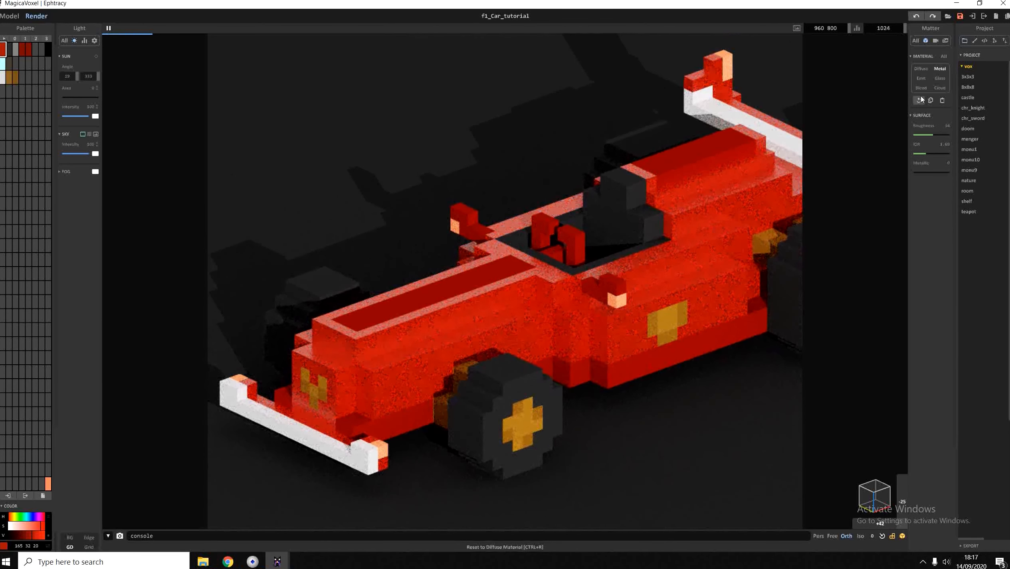
- Set the red material's metallic value to 100, its IOR to about 1.3 and its roughness to 0
drag(920, 176, 936, 166)
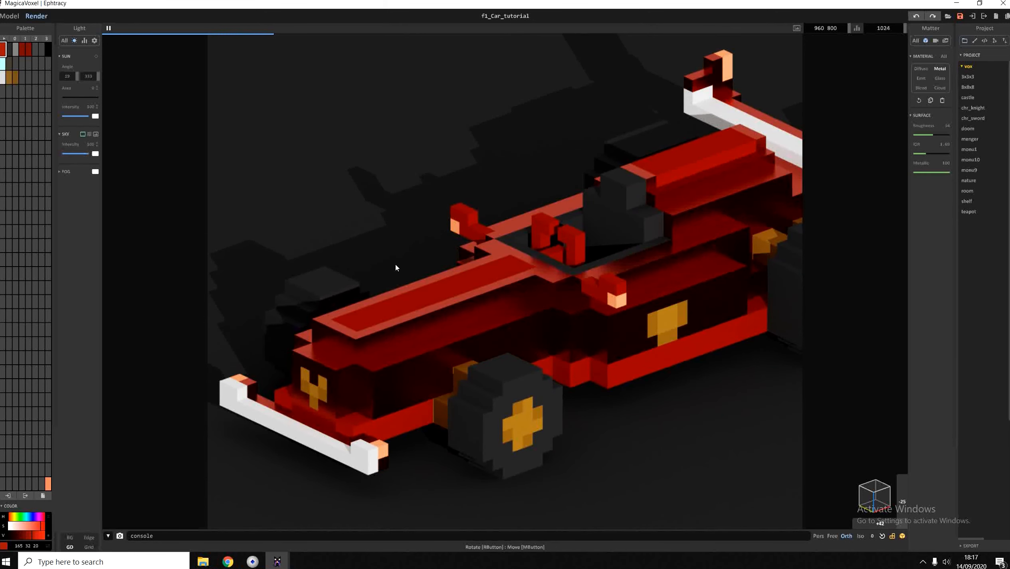
mouse_move(531, 294)
right_down()
mouse_move(633, 293)
mouse_move(535, 294)
mouse_move(581, 304)
mouse_move(543, 286)
mouse_move(547, 302)
right_up()
scroll(559, 288, down, 2)
scroll(556, 288, up, 4)
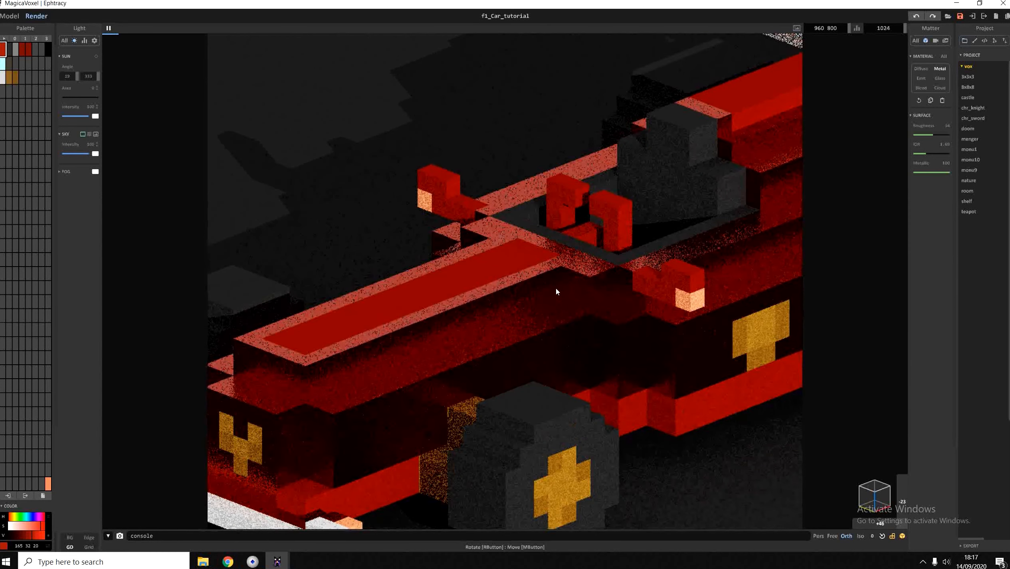
click(919, 154)
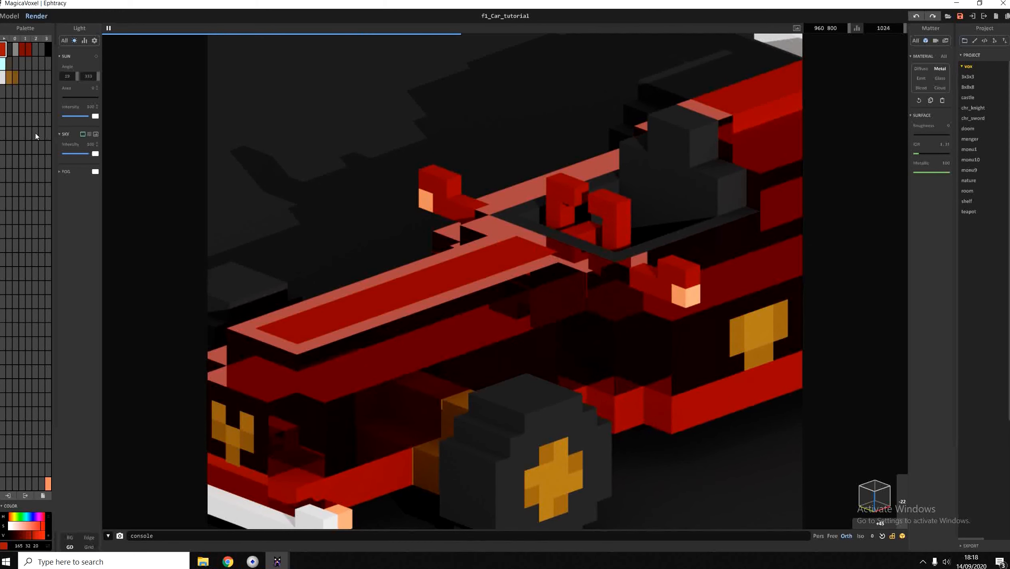
- Try a green hue for the selected red palette colour and undo the colour change
click(24, 519)
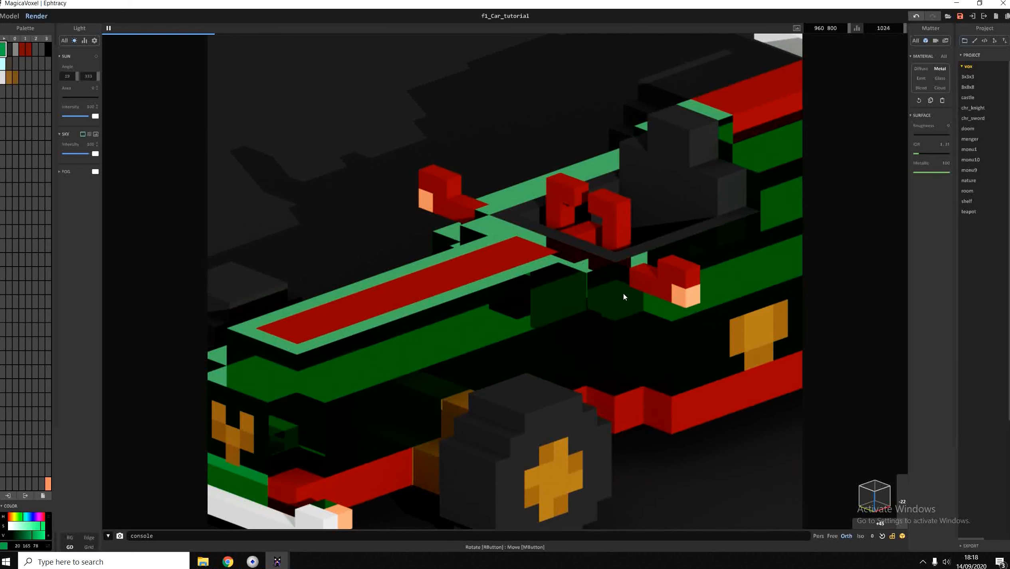
key(ctrl+z)
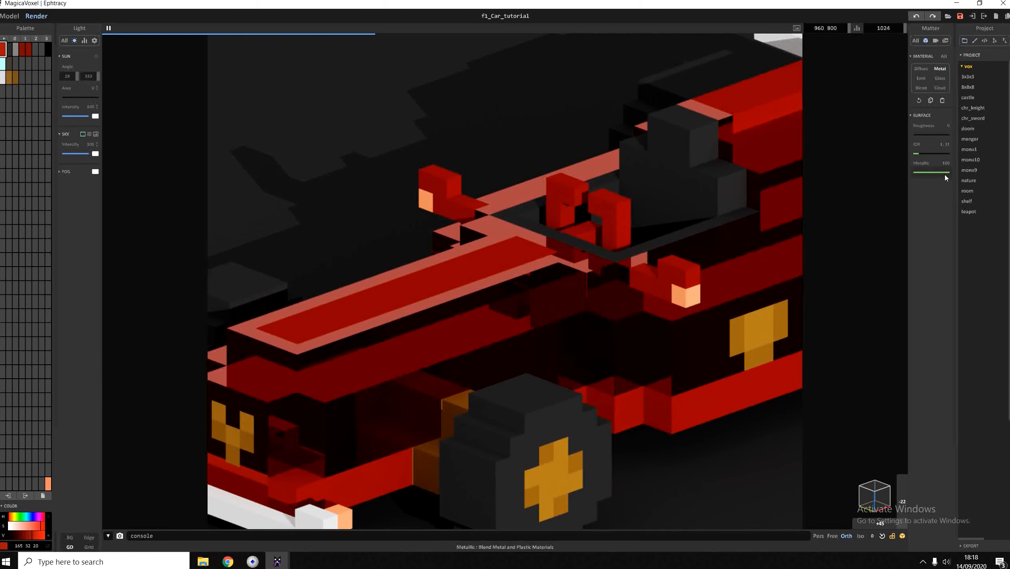
- Set the red material's metallic value to 0 and its roughness to about 29
drag(946, 172, 905, 195)
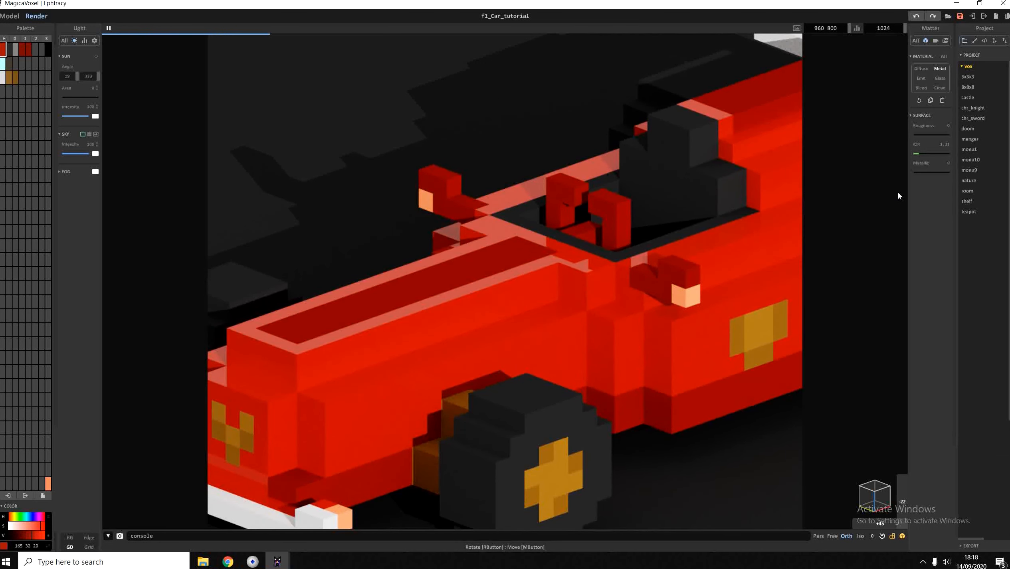
drag(936, 136, 923, 135)
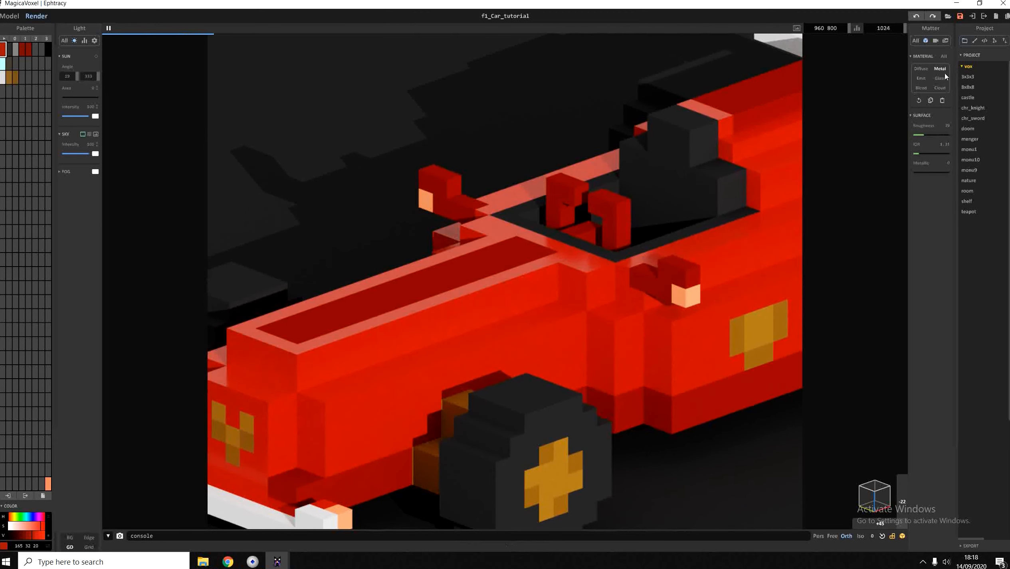
- Change the red colour's material to Emit and raise its emission to about a third
click(921, 79)
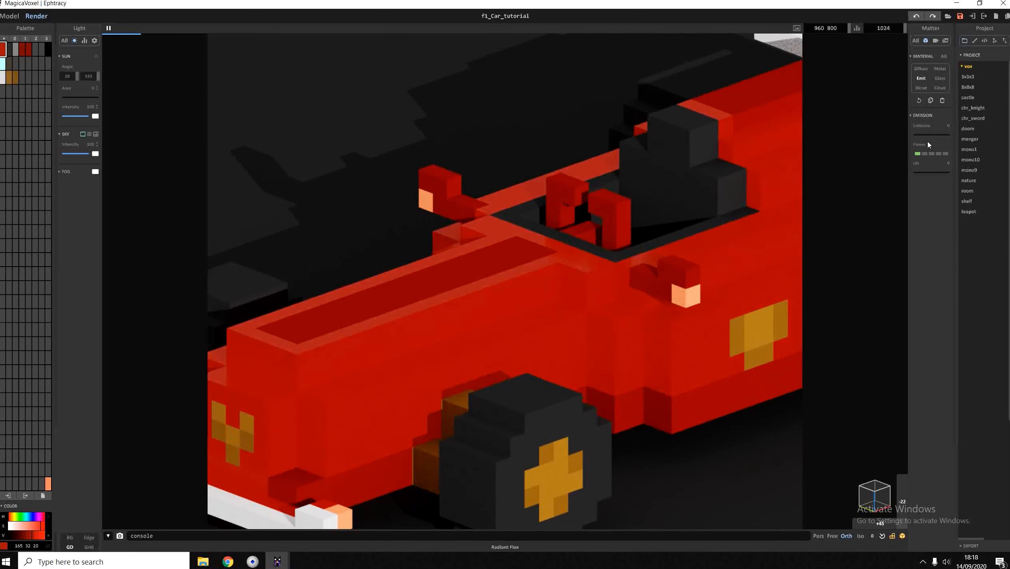
right_drag(577, 214, 581, 207)
scroll(580, 207, down, 1)
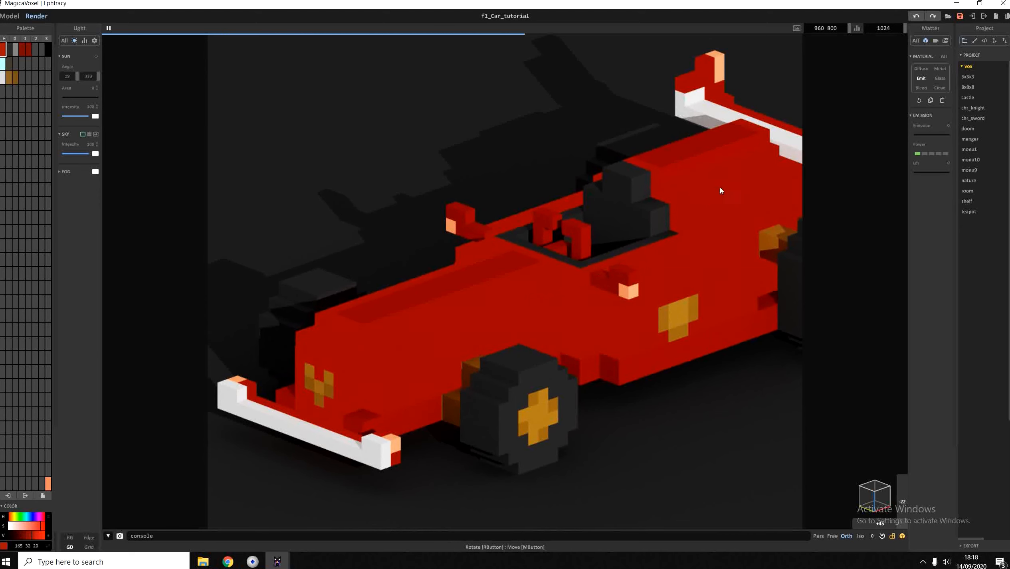
click(921, 135)
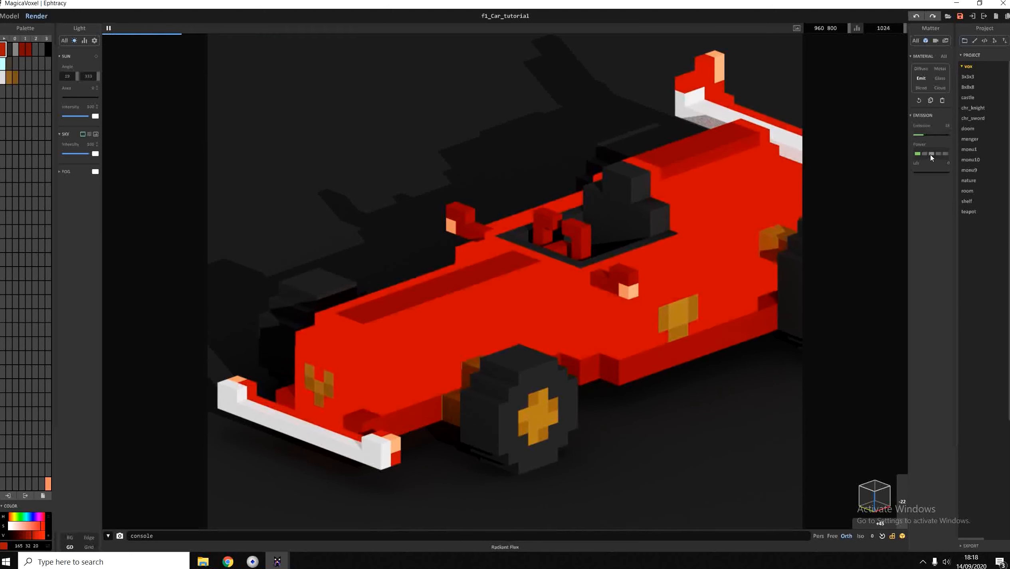
- Raise the red emissive material's power in stages up to the maximum level
drag(930, 154, 907, 156)
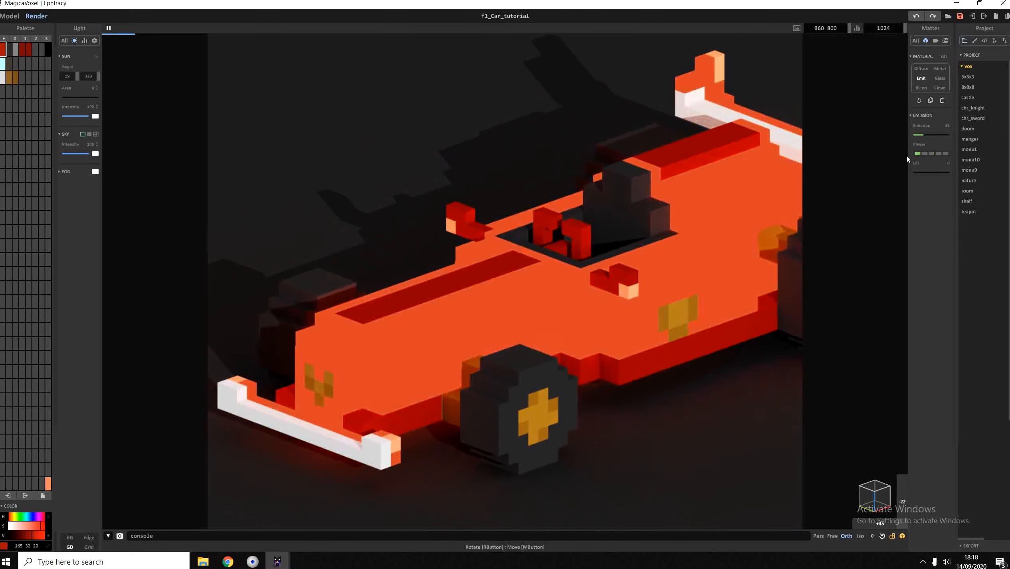
click(931, 154)
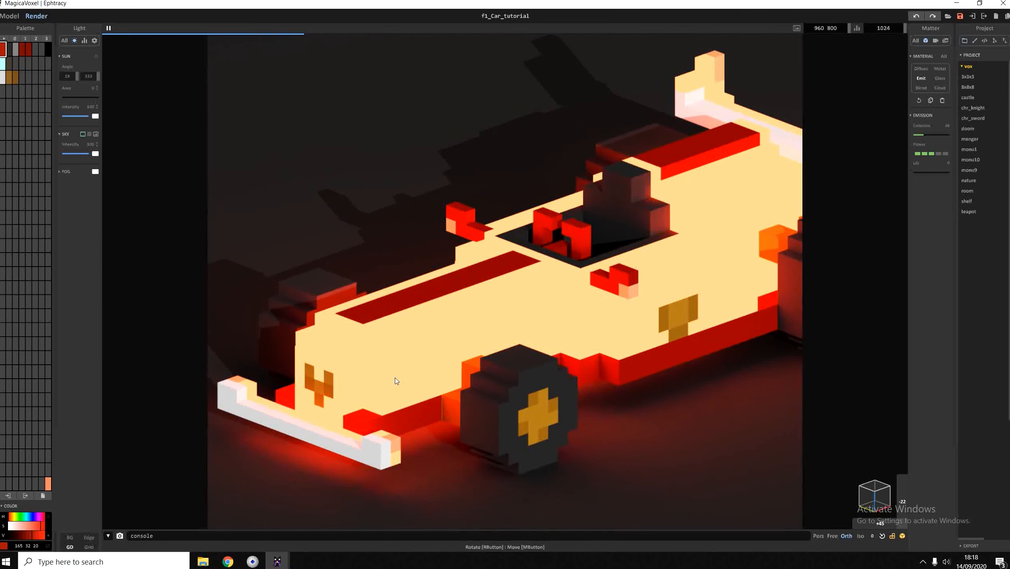
click(944, 156)
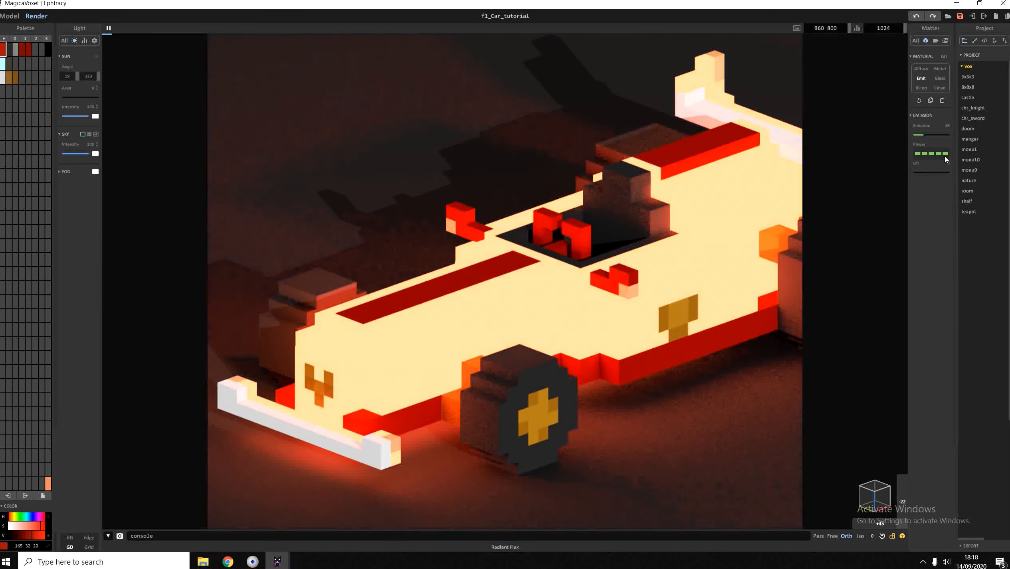
scroll(731, 253, down, 4)
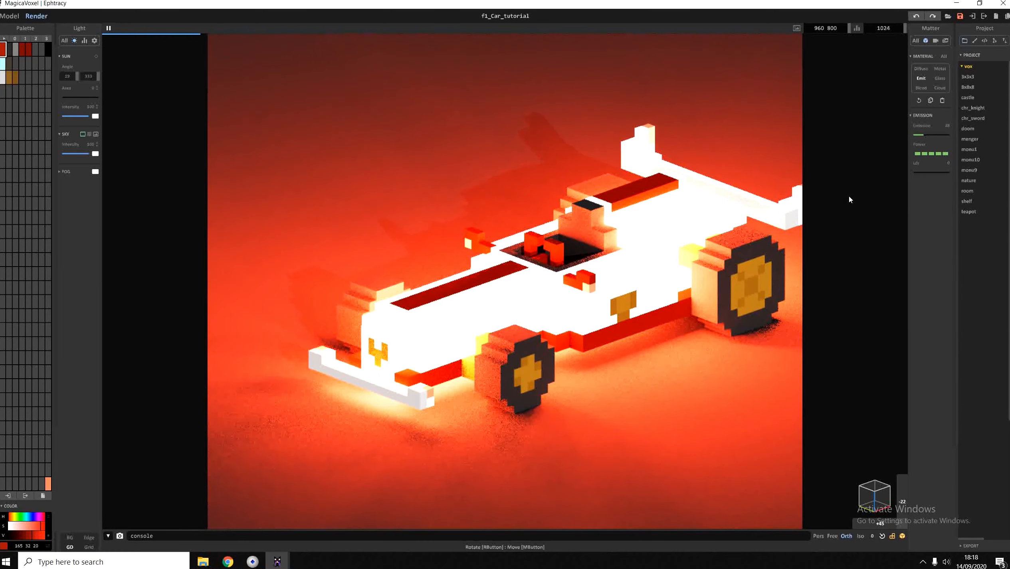
click(945, 154)
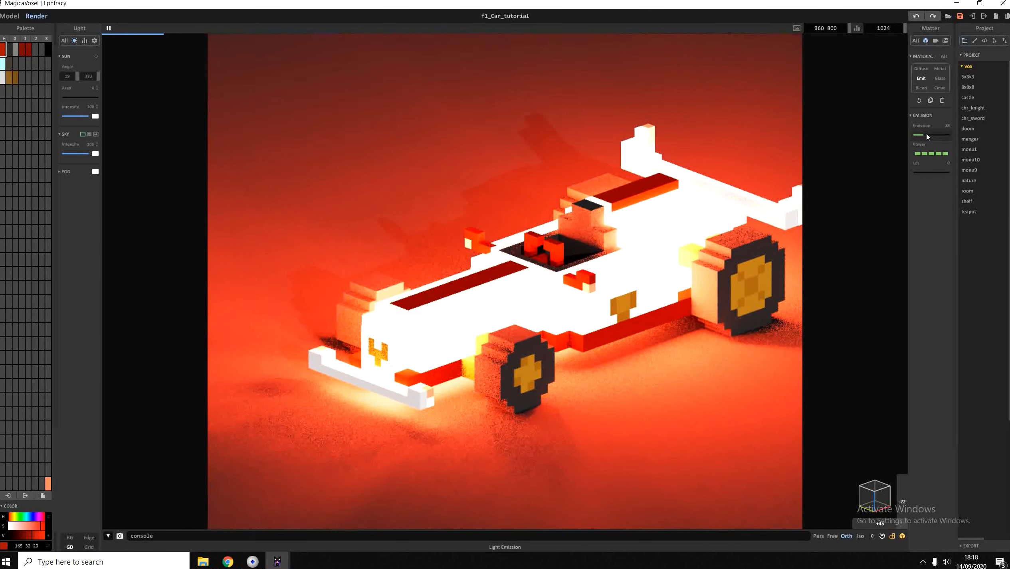
- Vary the red material's emission at maximum power and bring it down to 0
drag(940, 134, 914, 135)
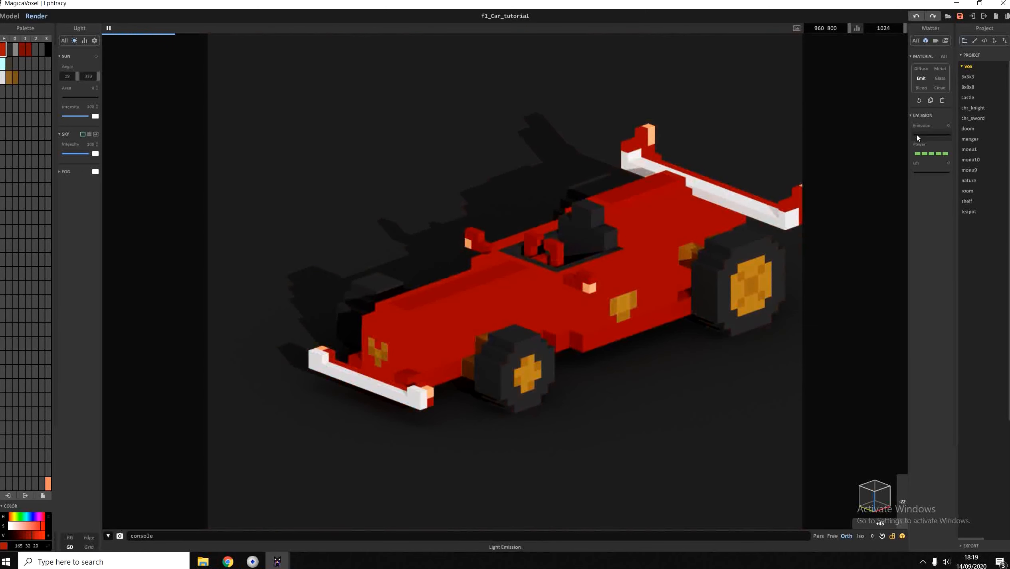
click(921, 135)
drag(922, 138, 866, 145)
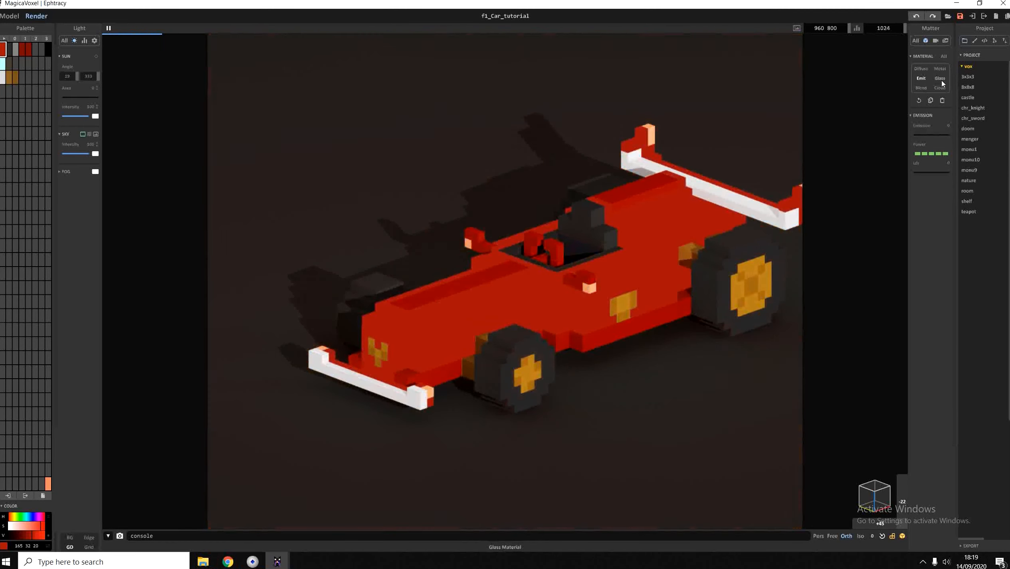
- Change the red colour's material to Glass and set its transparency to 100
click(941, 79)
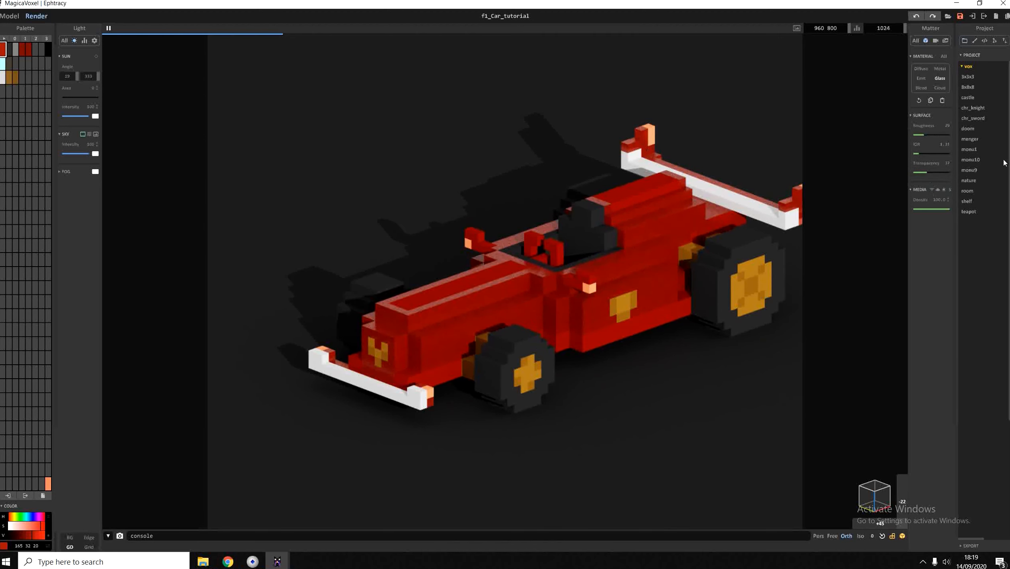
drag(926, 173, 952, 176)
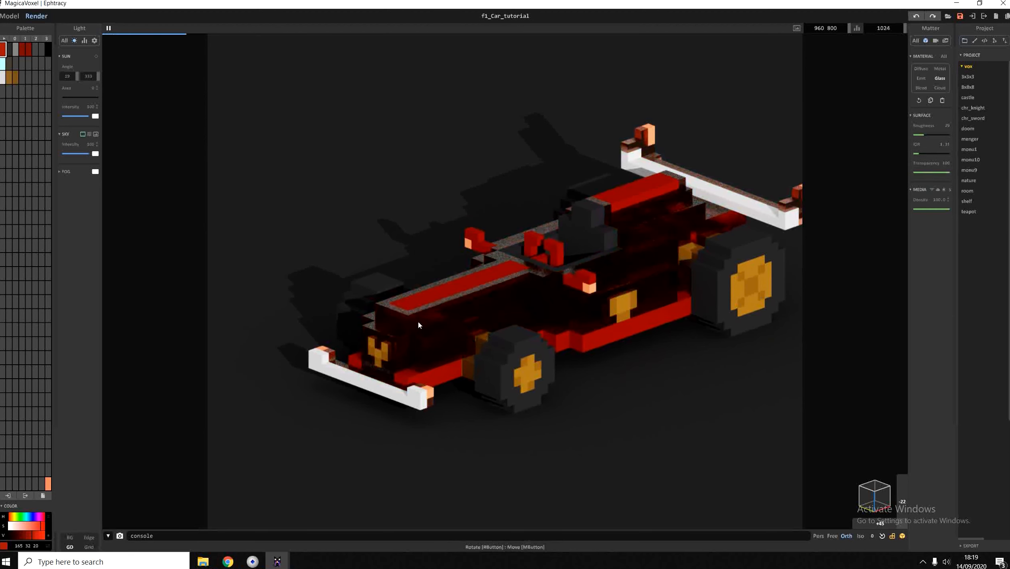
- Reduce the red glass's media density to 0, and vary its roughness from 0 up to about two thirds
drag(945, 210, 911, 212)
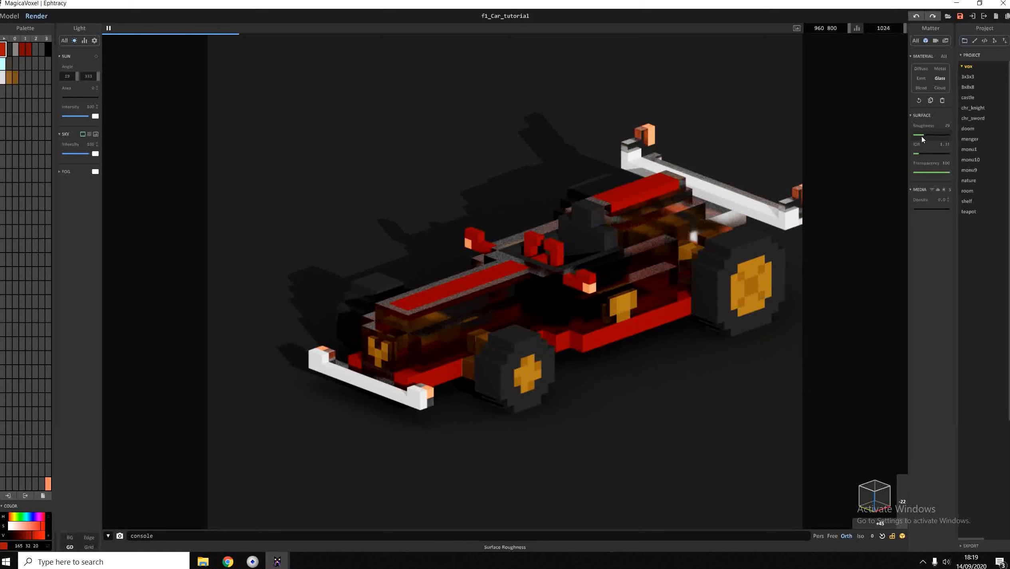
drag(923, 135, 911, 136)
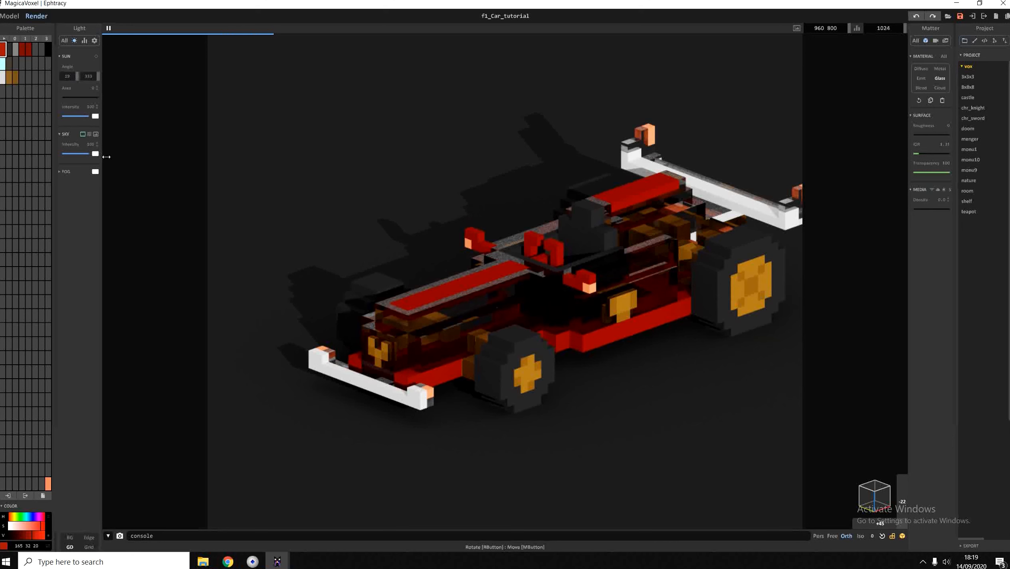
scroll(548, 296, up, 2)
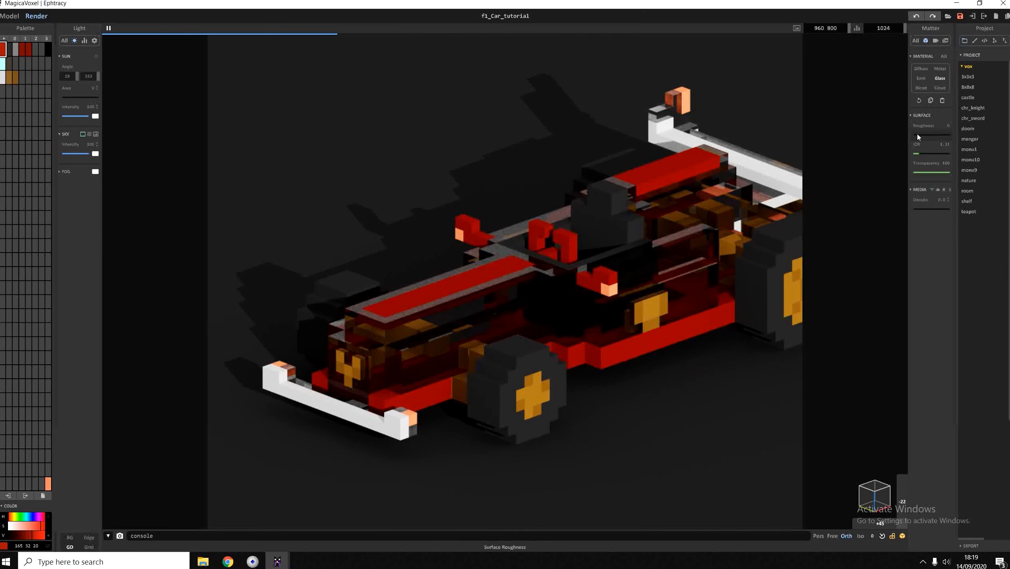
drag(915, 135, 923, 137)
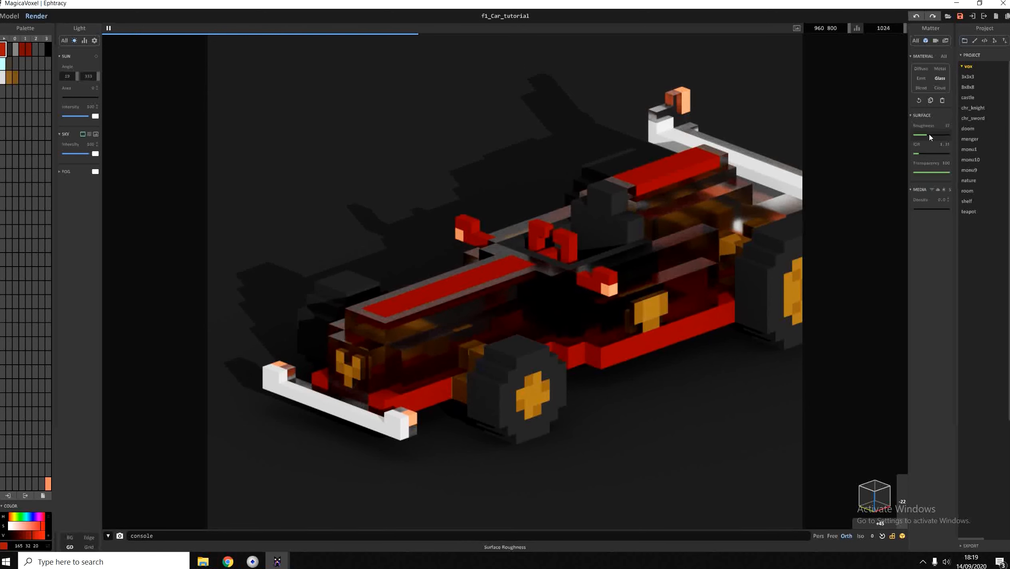
mouse_move(929, 137)
mouse_down()
mouse_move(937, 136)
mouse_move(926, 154)
mouse_move(937, 154)
mouse_up()
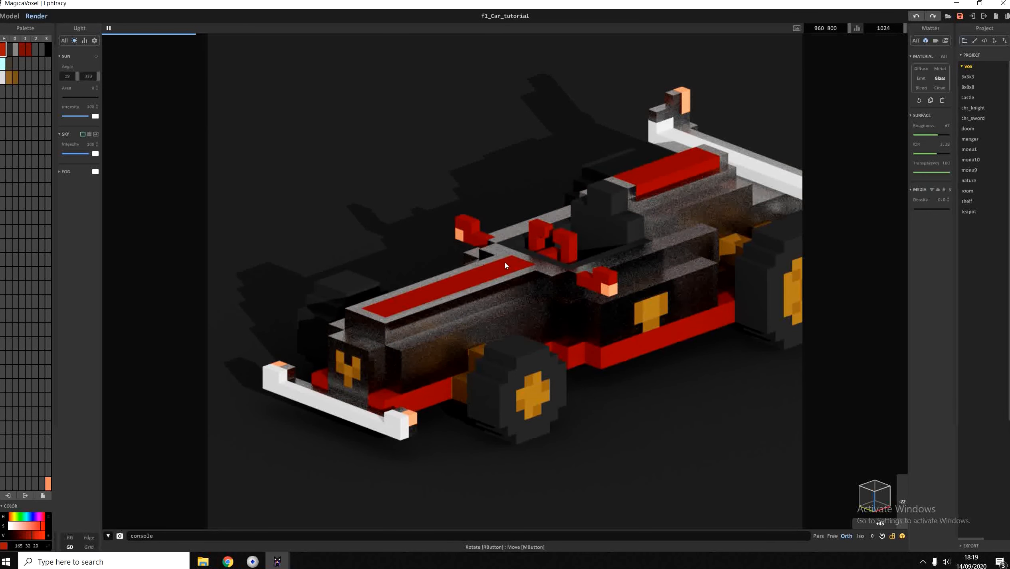
- Try several refractive index levels on the red glass, from 1.00 upwards, and set the IOR to 1.33
drag(917, 154, 910, 155)
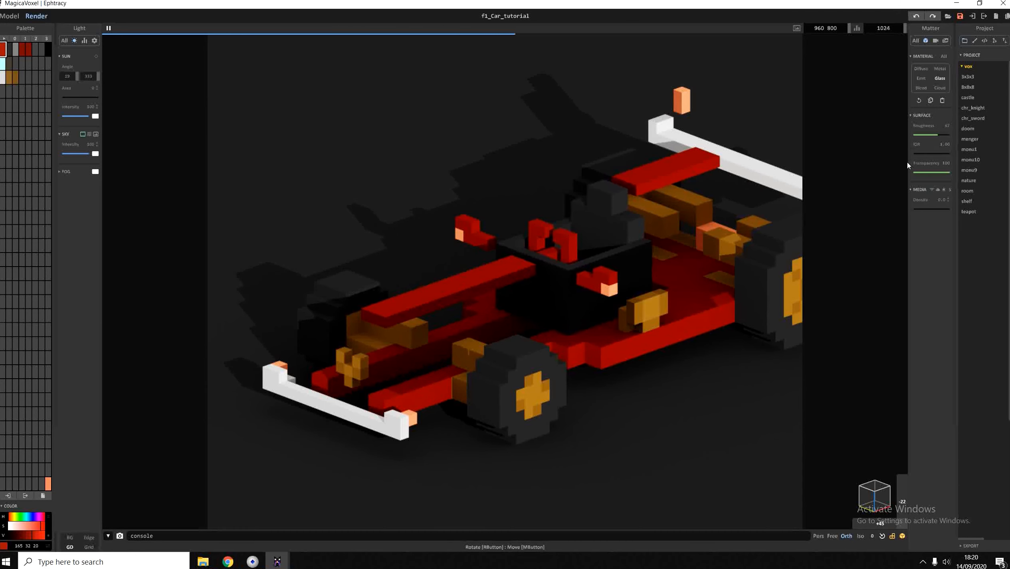
click(921, 156)
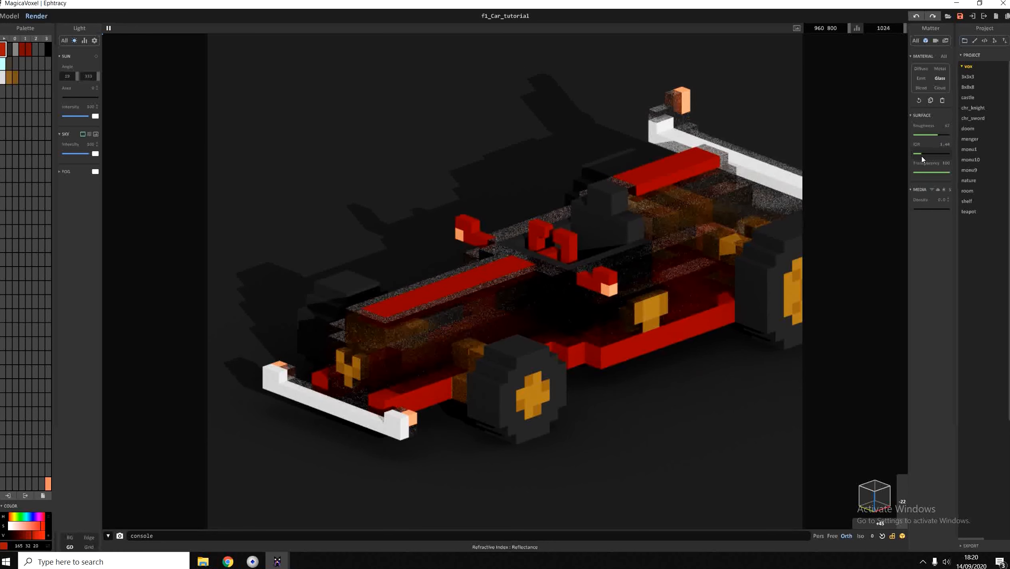
click(918, 148)
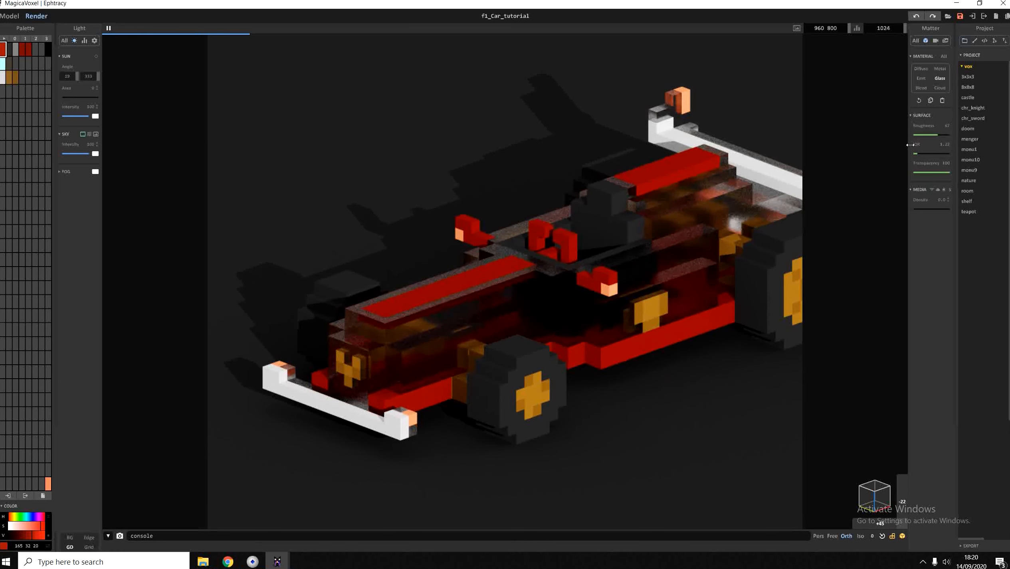
click(940, 144)
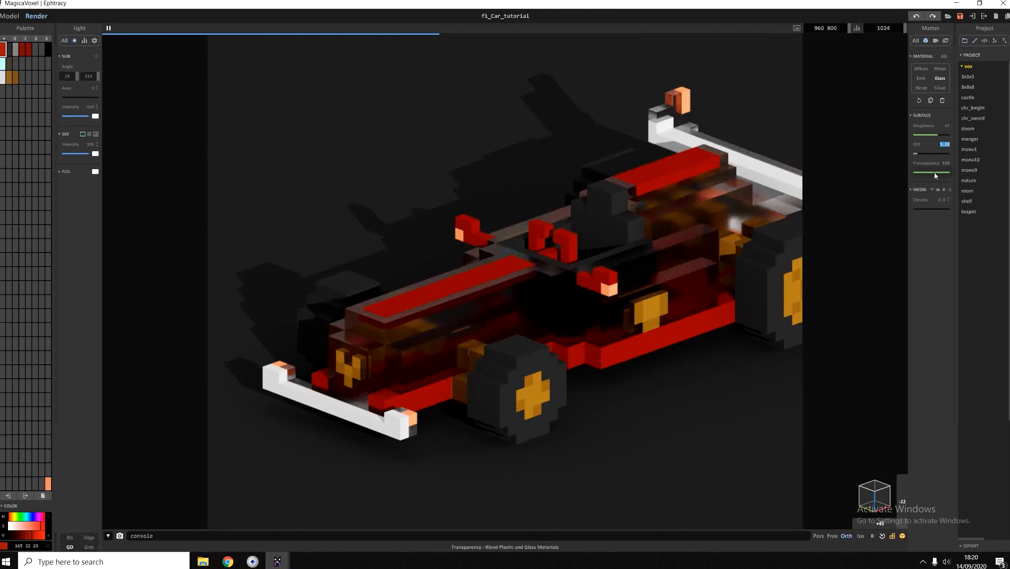
text(1.33)
key(Return)
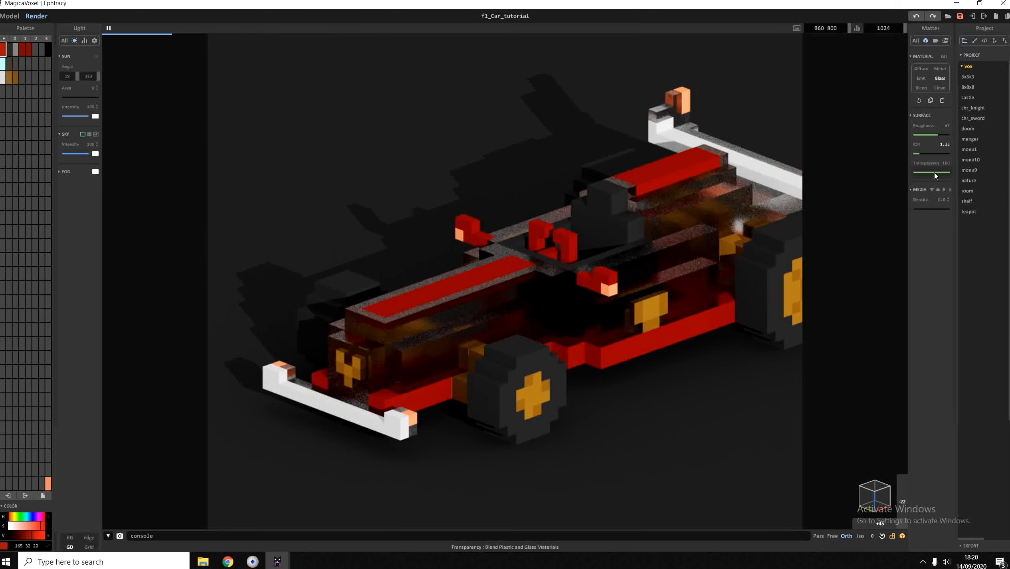
- Compare the red glass at roughness 0 and media density 100, and raise its roughness to about a third
drag(926, 136, 909, 135)
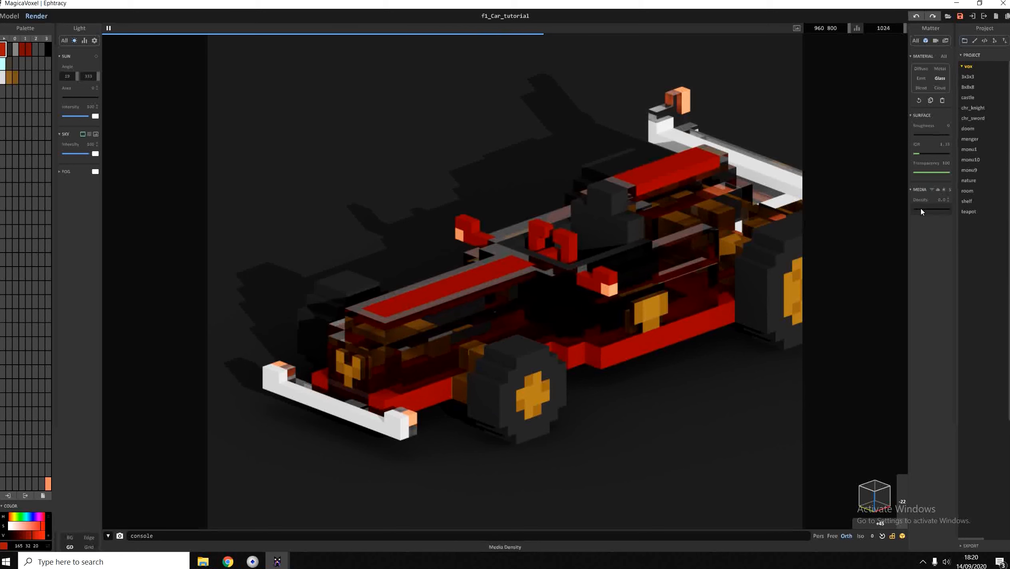
drag(922, 211, 949, 211)
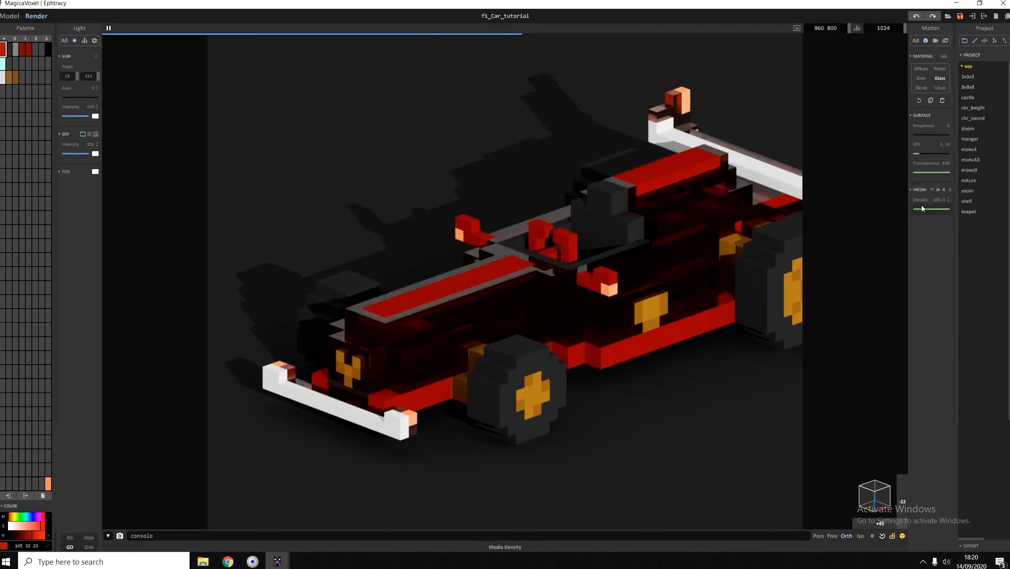
drag(922, 136, 925, 135)
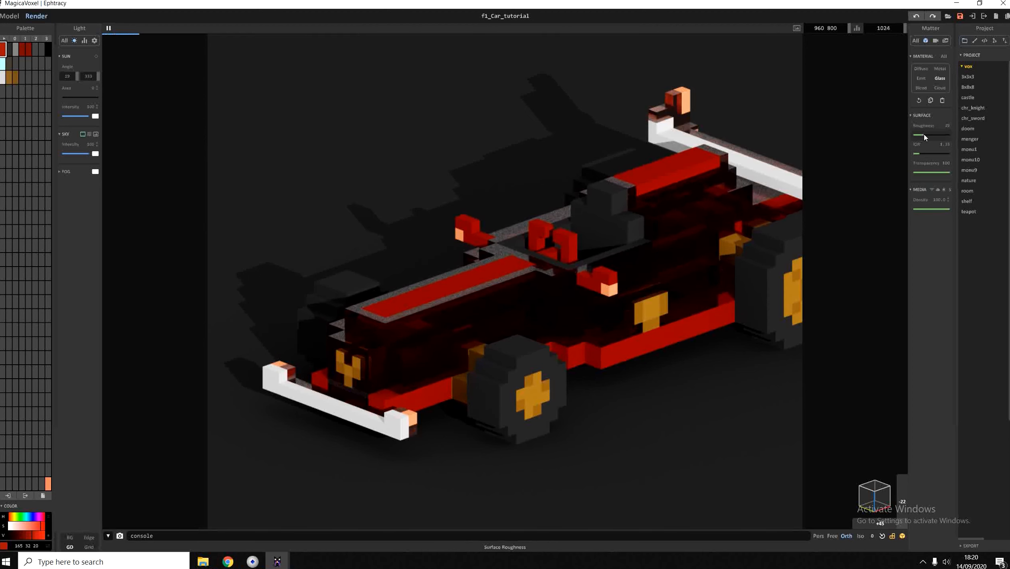
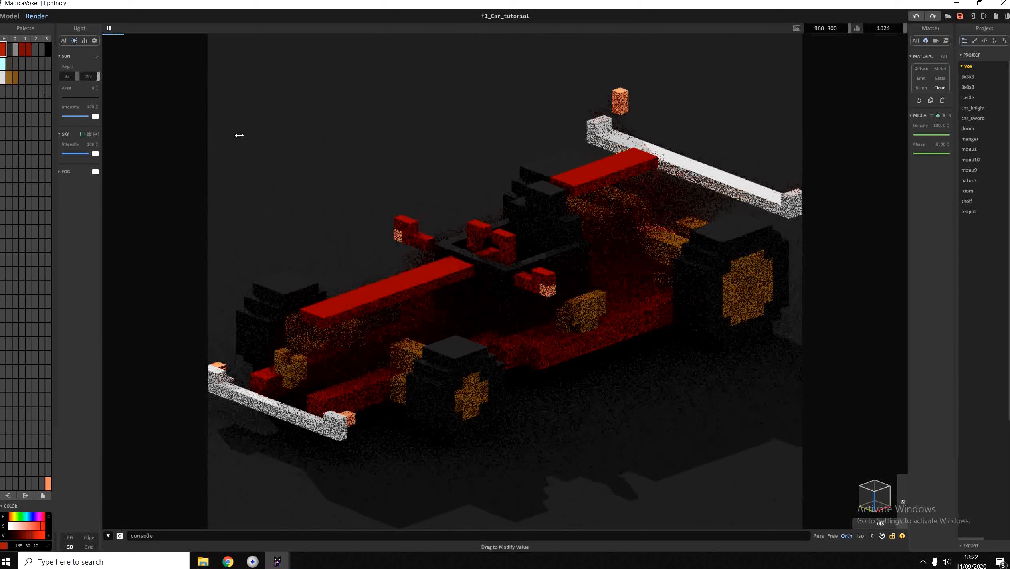
- Vary the red Cloud material's media phase from its maximum down to its minimum
drag(942, 136, 987, 160)
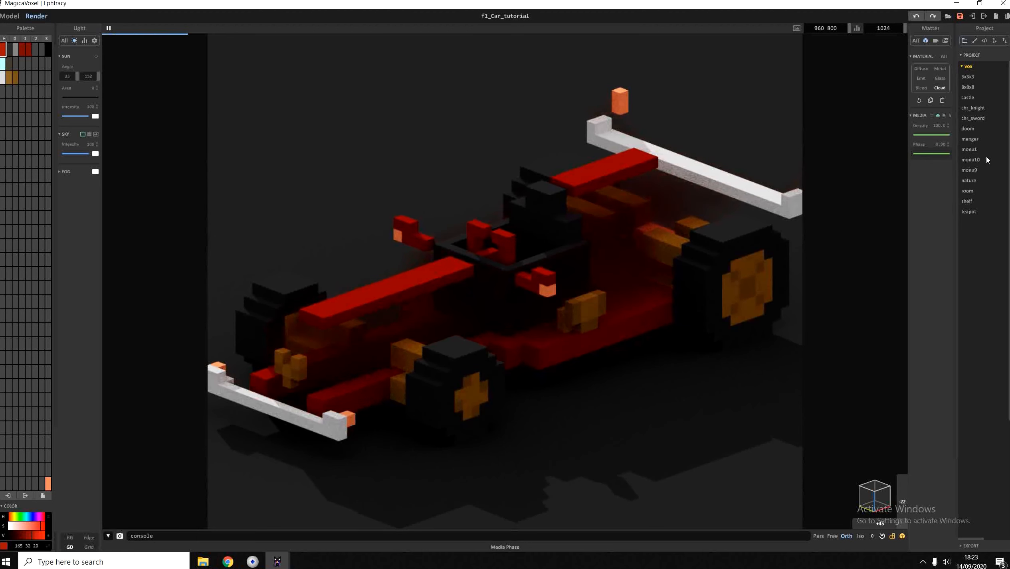
drag(987, 160, 833, 168)
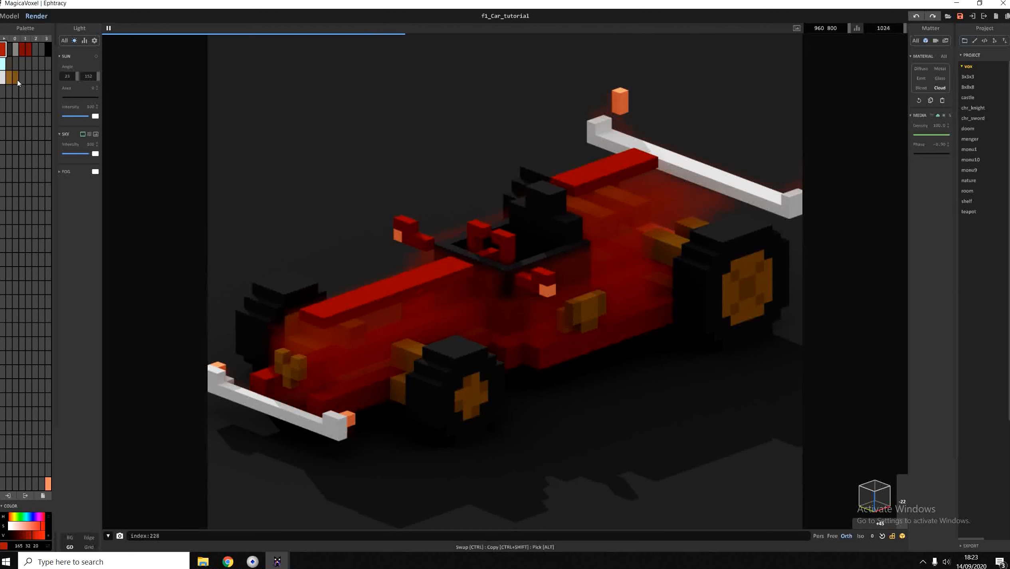
- Preview the cloud bodywork in neutral grey under different sun angles, and undo the grey recolouring
drag(26, 527, 6, 526)
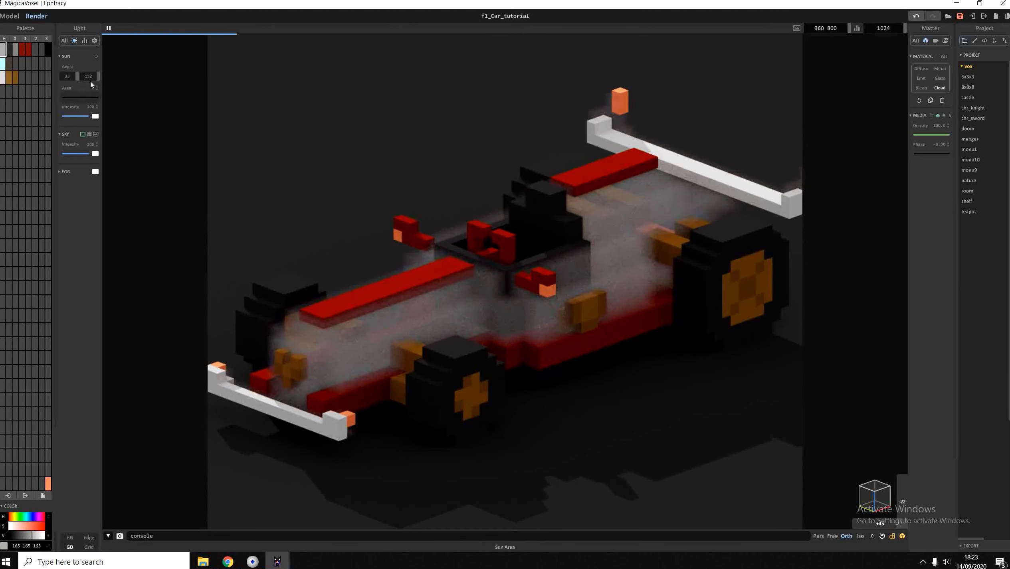
drag(96, 77, 266, 90)
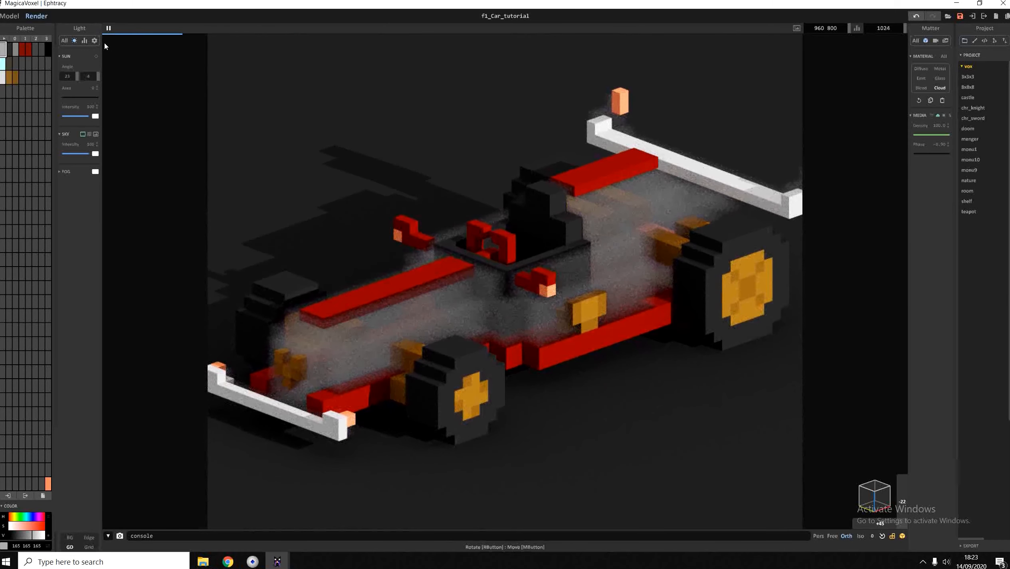
drag(97, 76, 165, 110)
drag(74, 76, 192, 134)
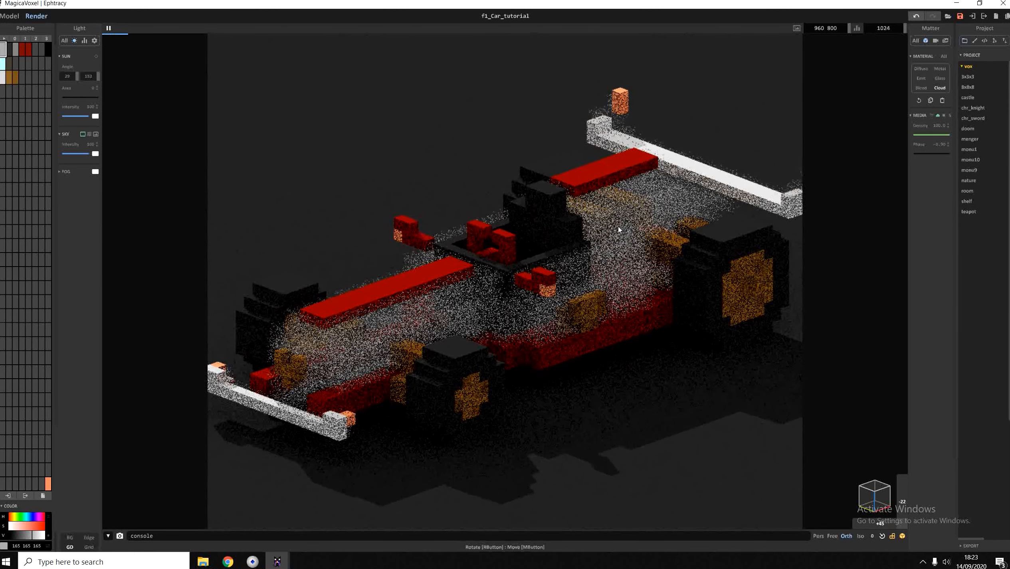
key(ctrl+z)
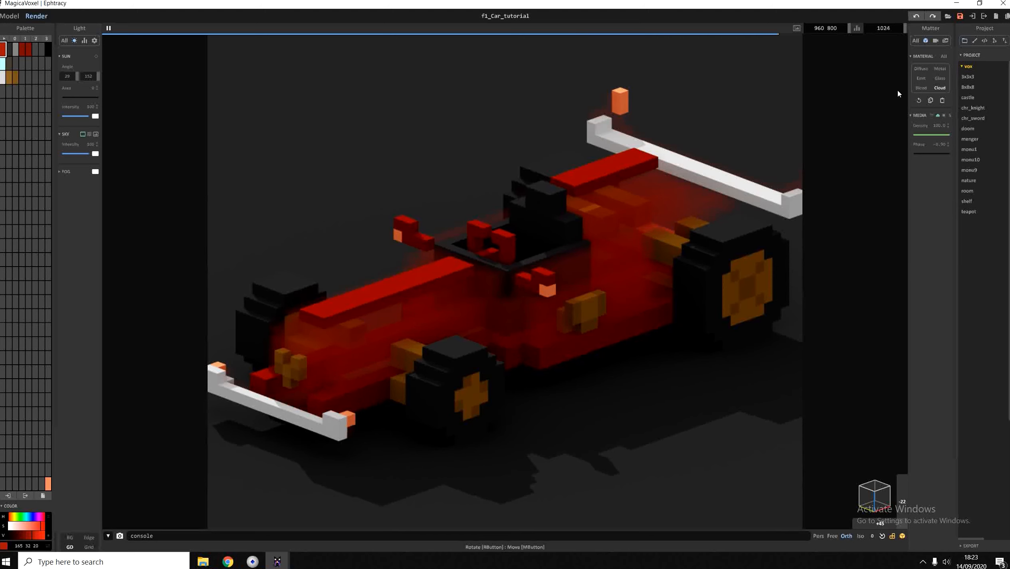
- Apply the Blend material to the red colour and to the whole range of colours in the palette's upper three rows
click(921, 88)
click(29, 65)
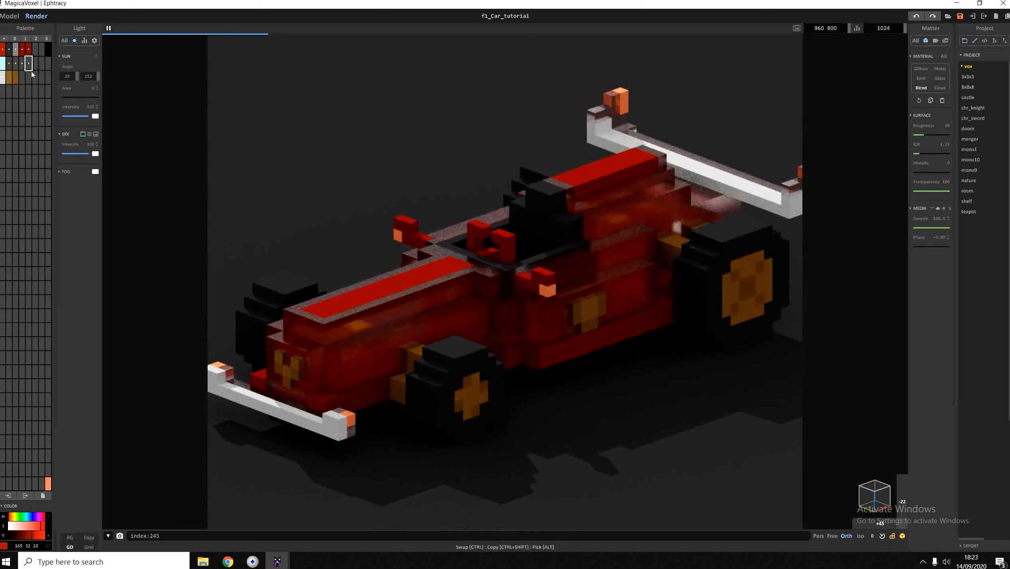
click(47, 77)
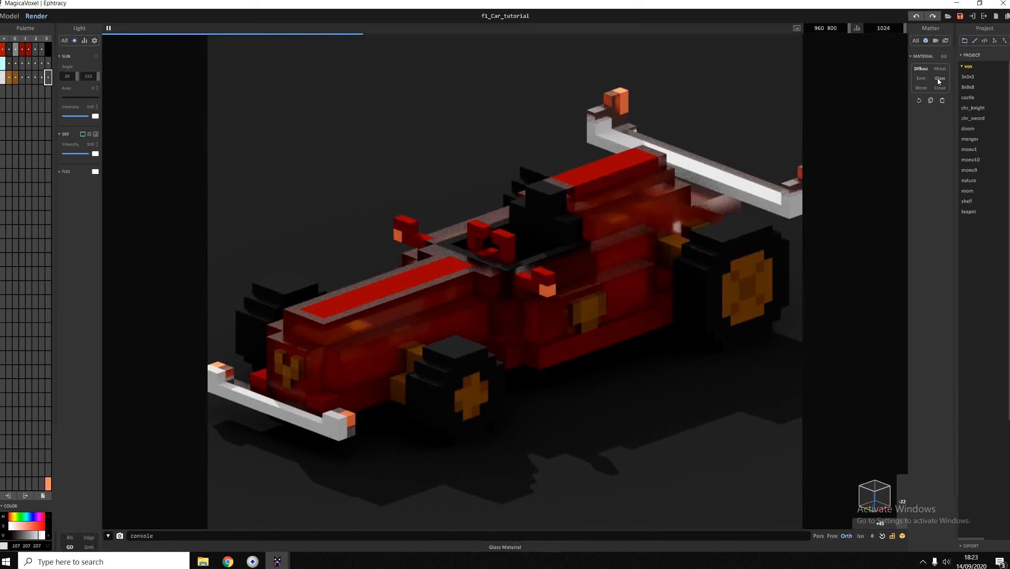
click(921, 88)
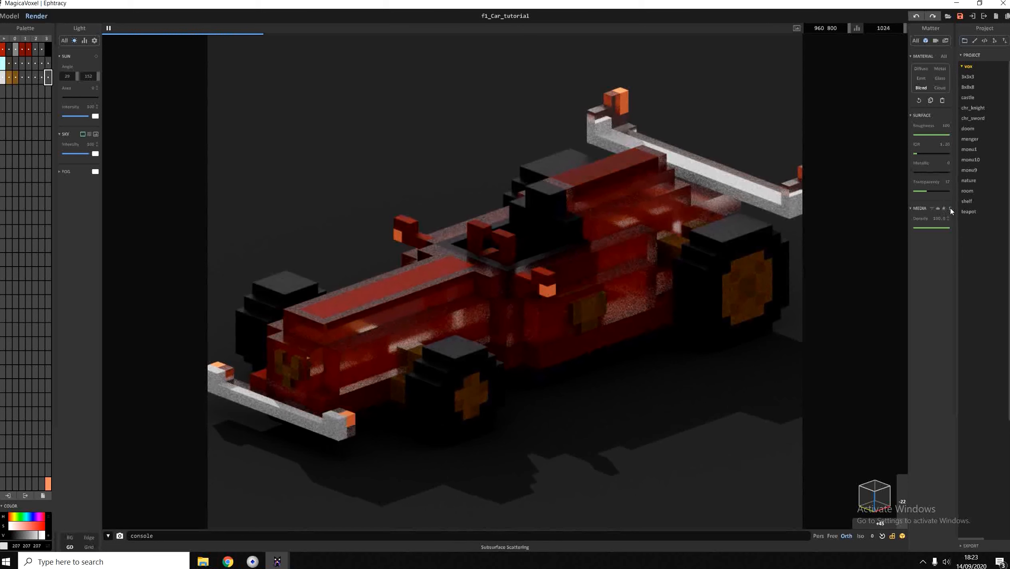
- Switch the selected Blend colours' media to subsurface scattering, testing transparency at 100 and lowering it to about 40
drag(927, 191, 951, 194)
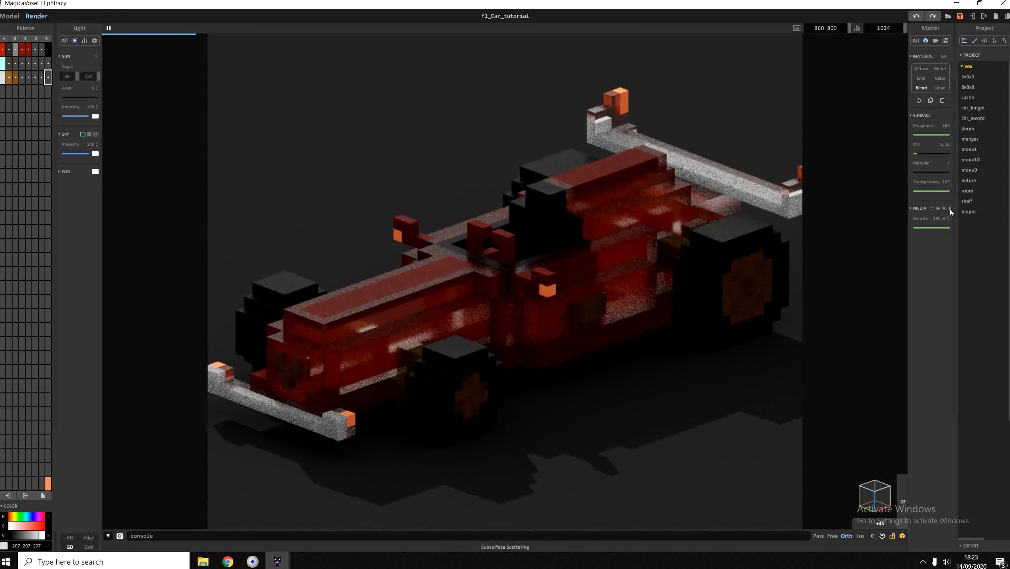
click(944, 209)
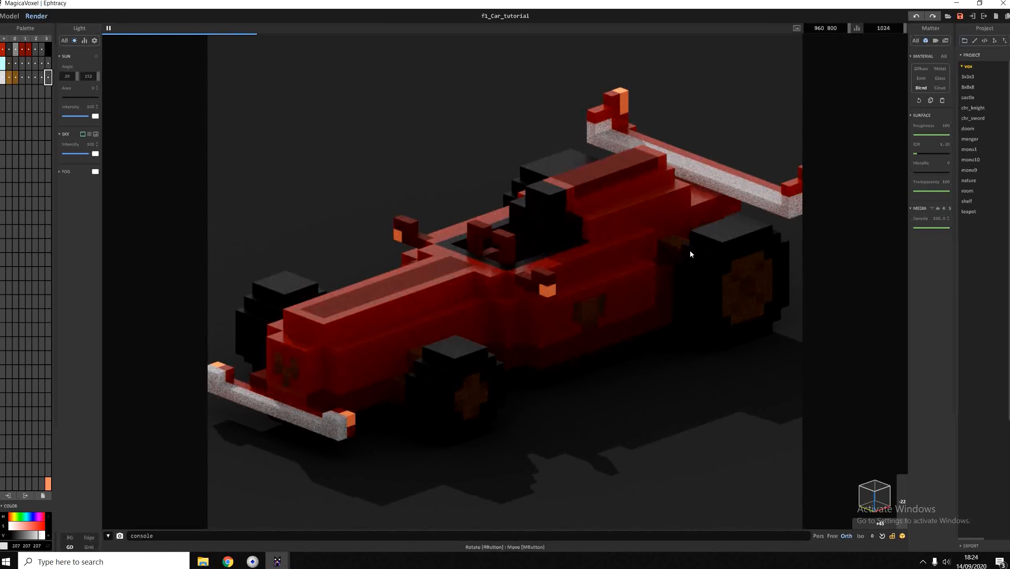
drag(945, 192, 929, 192)
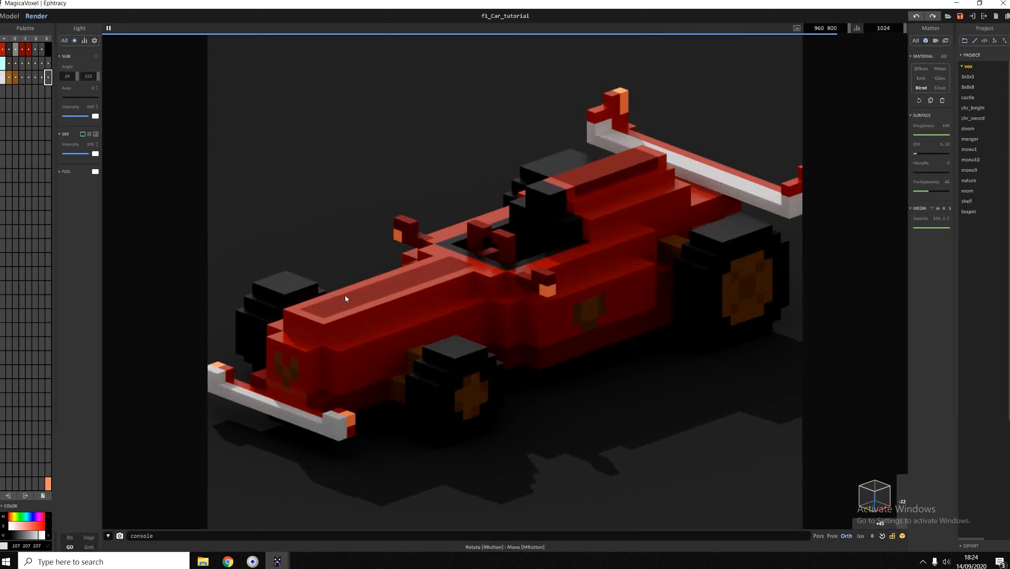
- Pick the dark red stripe on the car's nose, change its material to Metal and raise its IOR to about 2.5
click(354, 303)
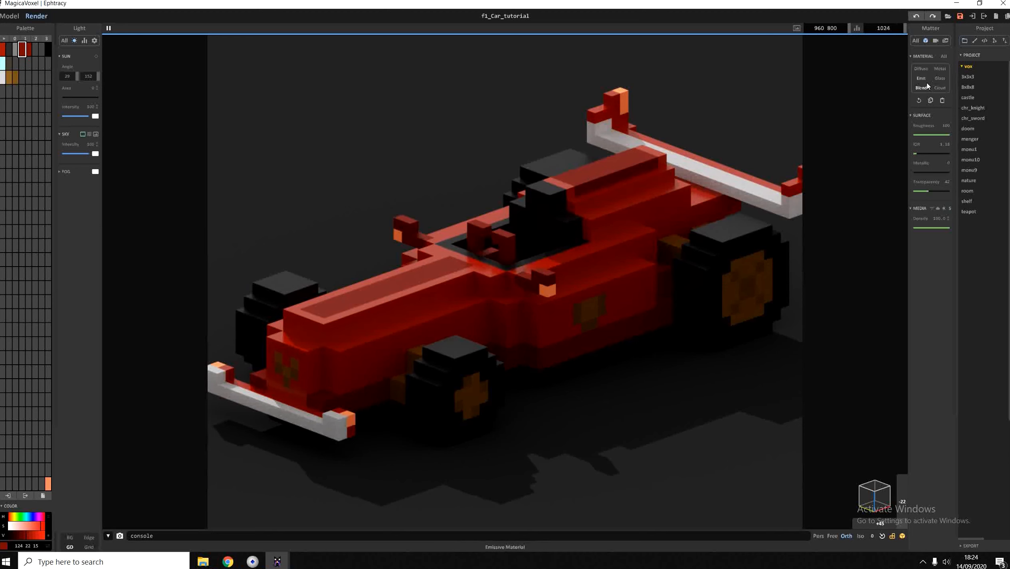
click(939, 69)
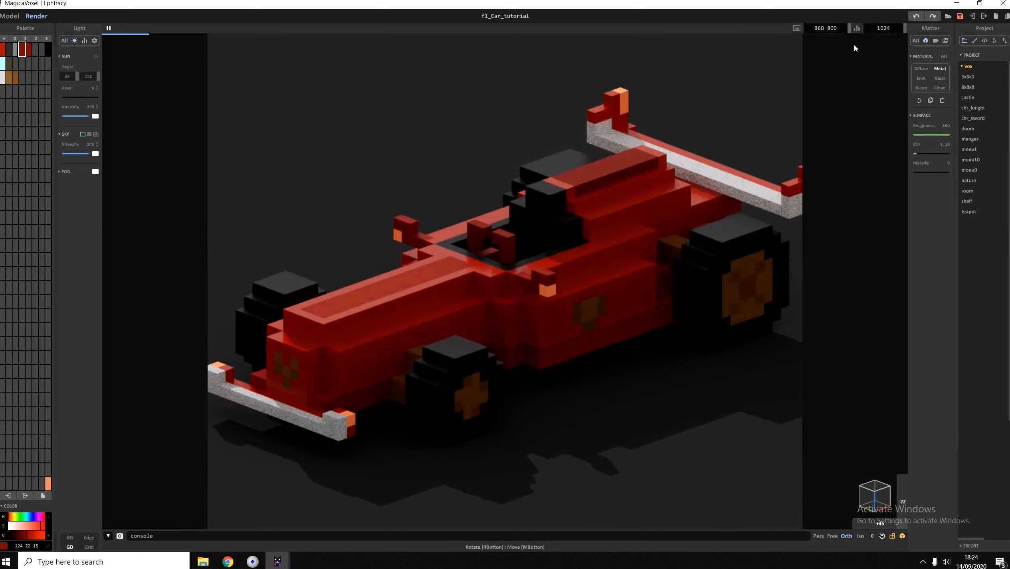
click(921, 154)
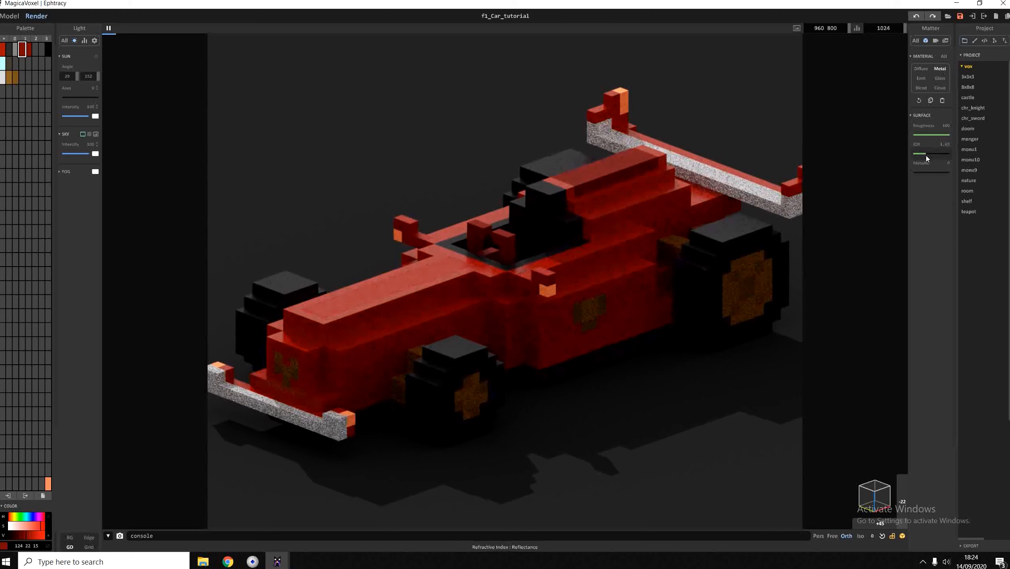
drag(929, 158, 940, 161)
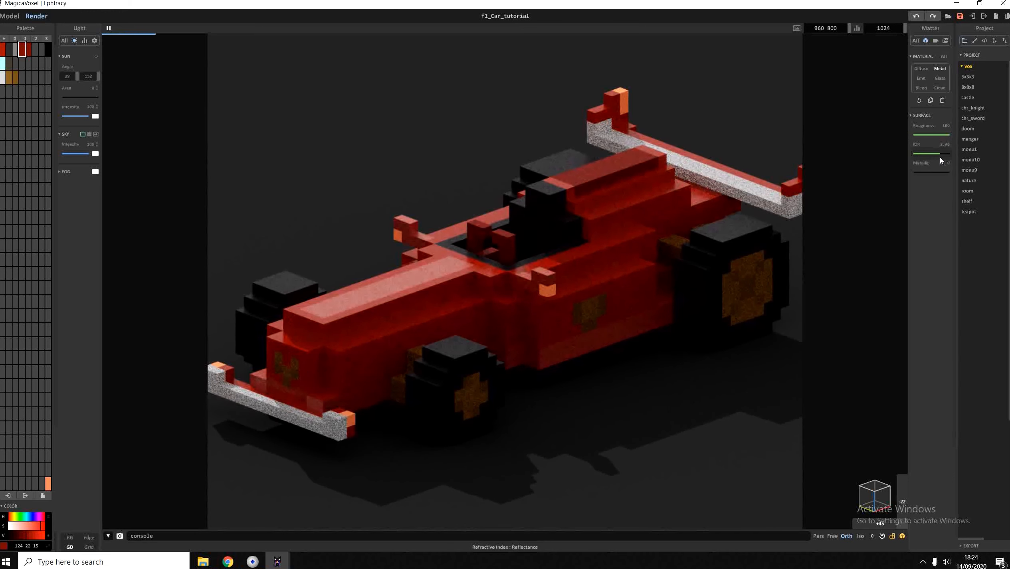
- Try Cloud with Scatter and Absorb media on the dark red rear stripe, and change it to Glass with media density 100
click(620, 171)
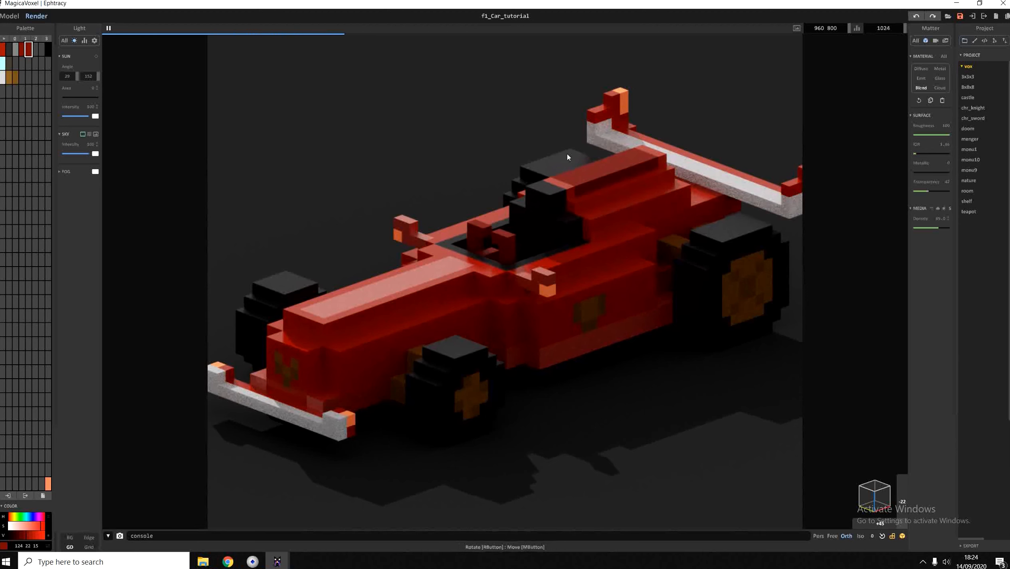
click(940, 88)
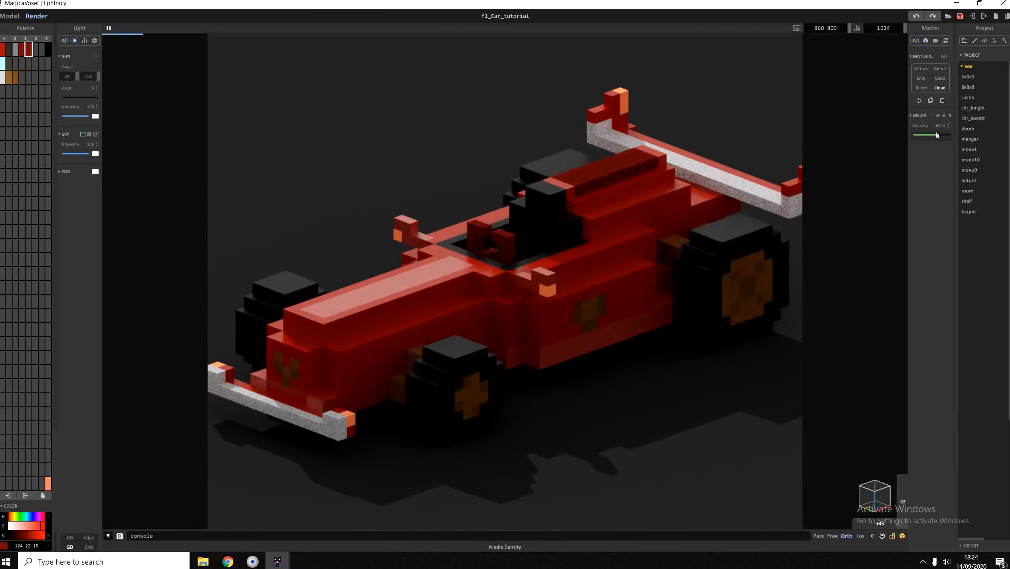
click(937, 116)
click(931, 116)
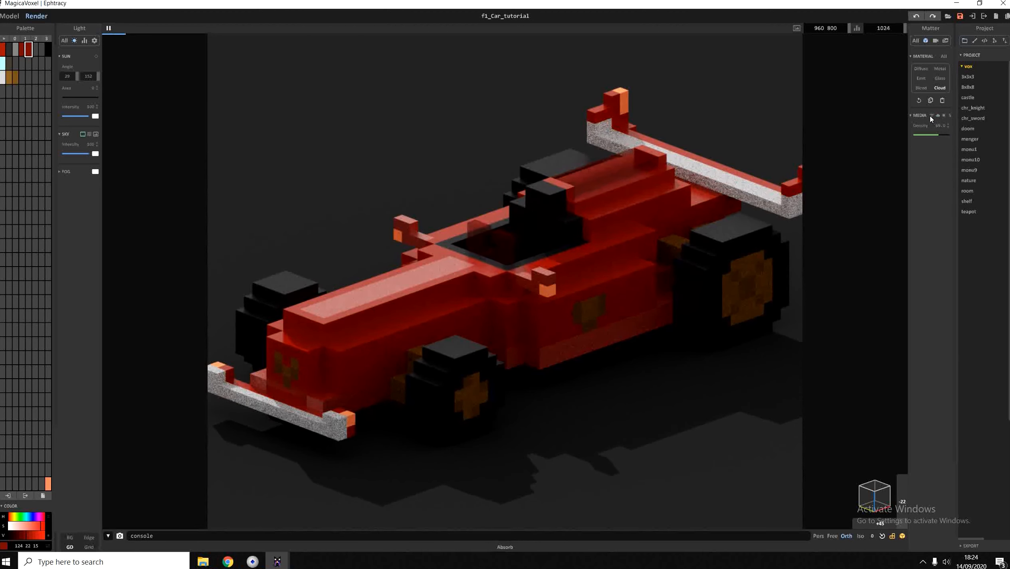
click(940, 78)
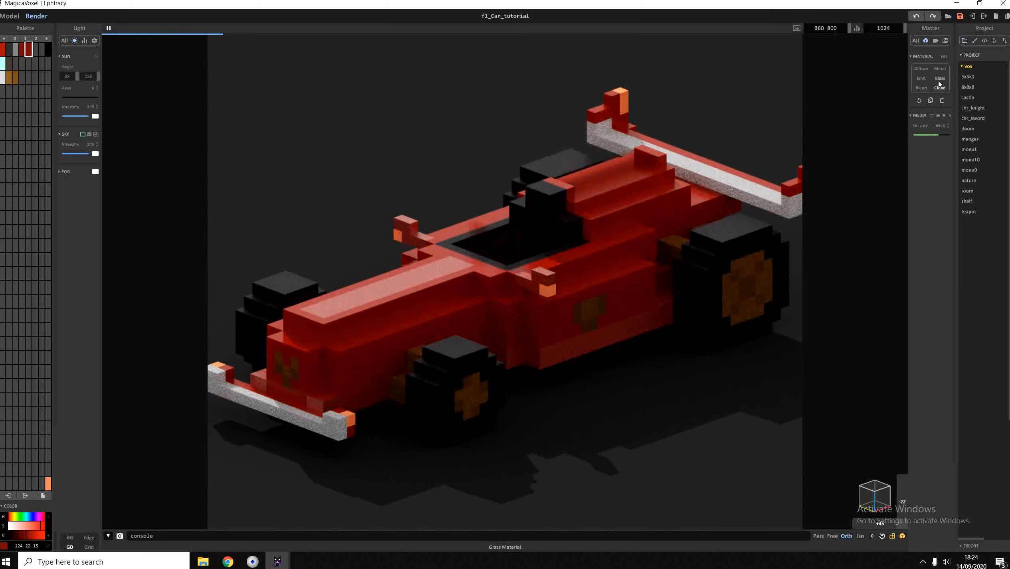
drag(942, 209, 960, 212)
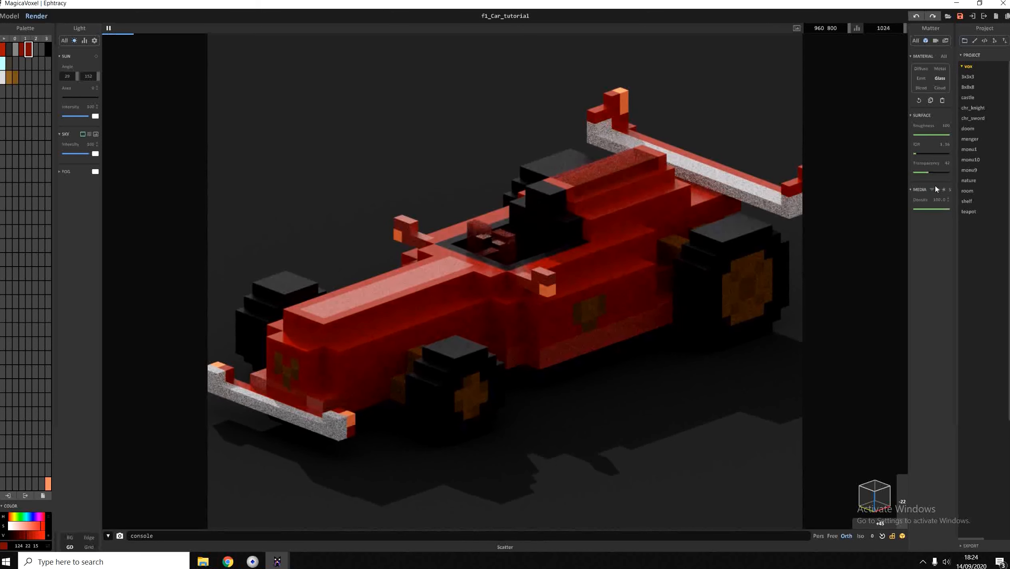
- Raise the dark red stripe's Glass transparency to 100, try Cloud on it, and change its material to Blend
drag(929, 172, 951, 174)
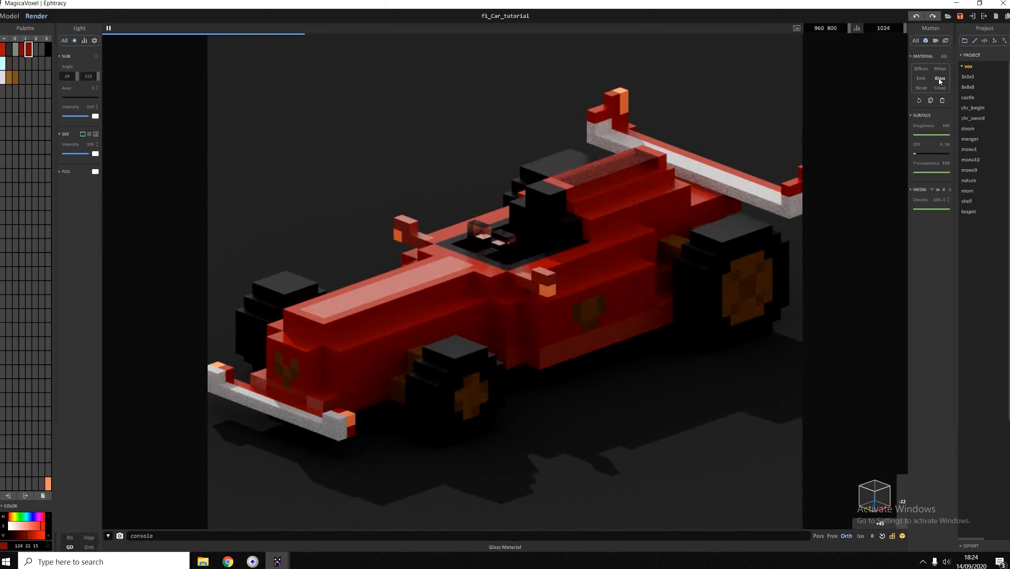
click(942, 90)
click(921, 88)
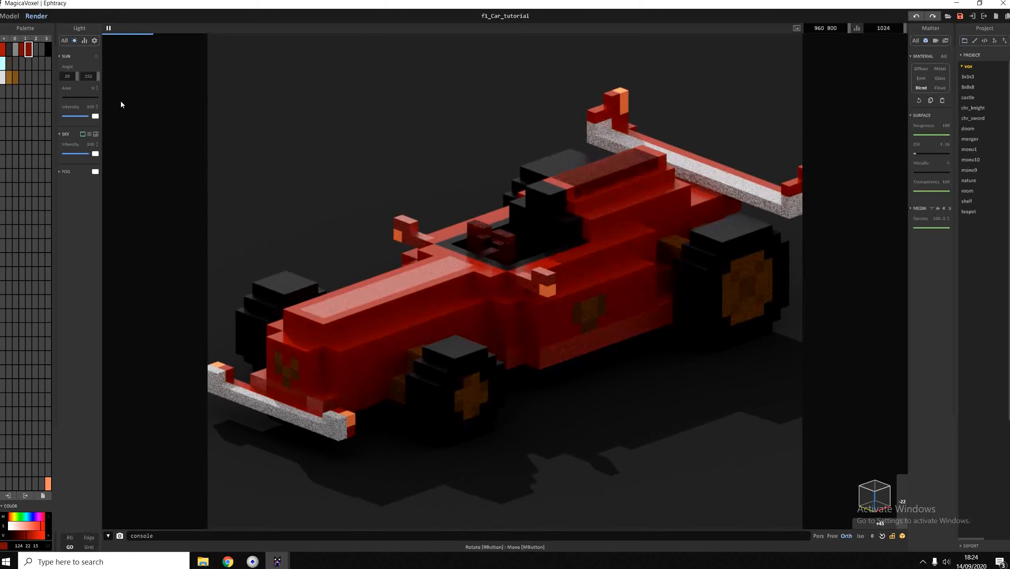
- Pick the light grey 207 207 207 palette colour, raise its Blend transparency to about 65, and review the whole car
click(48, 77)
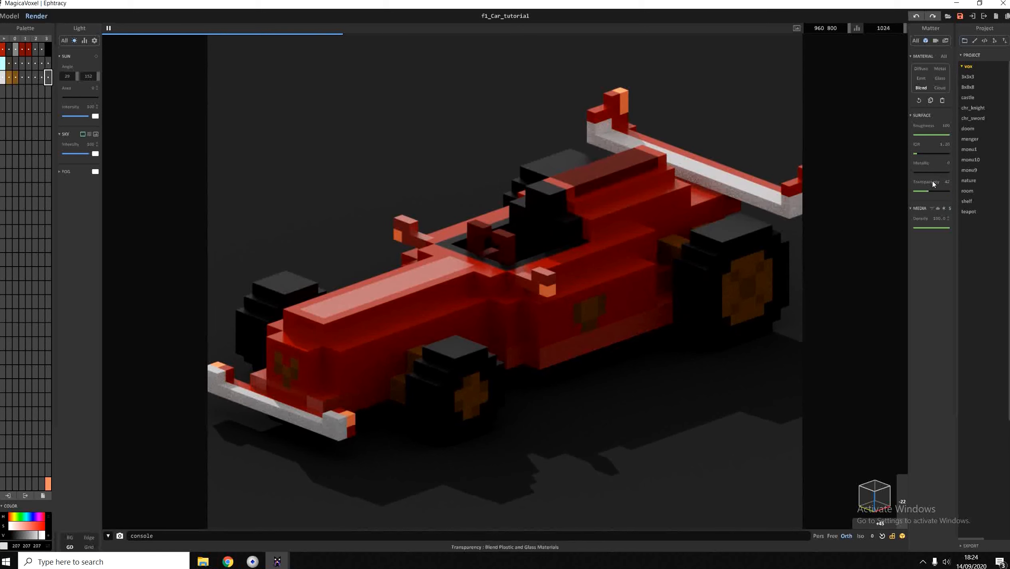
click(935, 191)
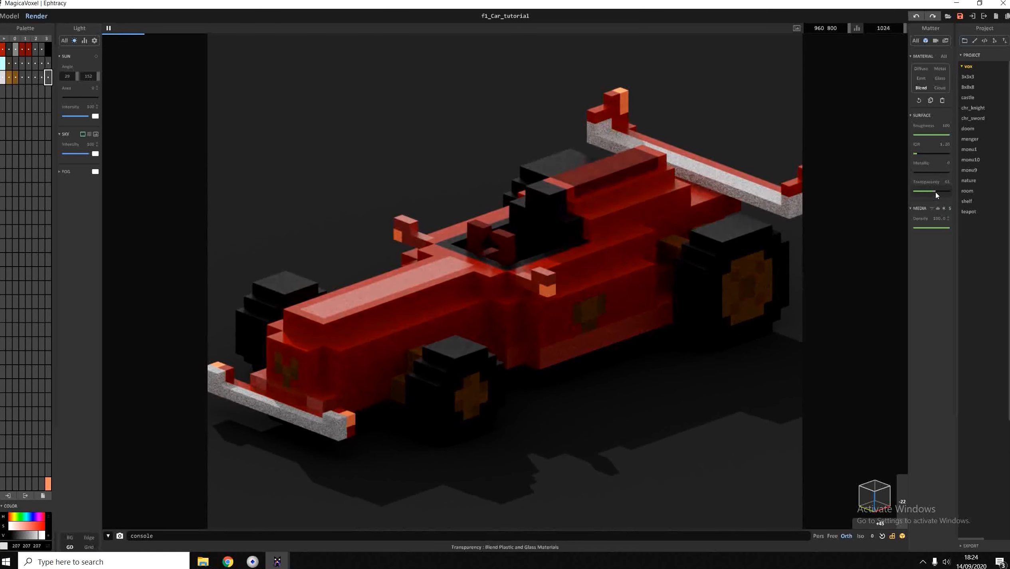
scroll(687, 262, down, 1)
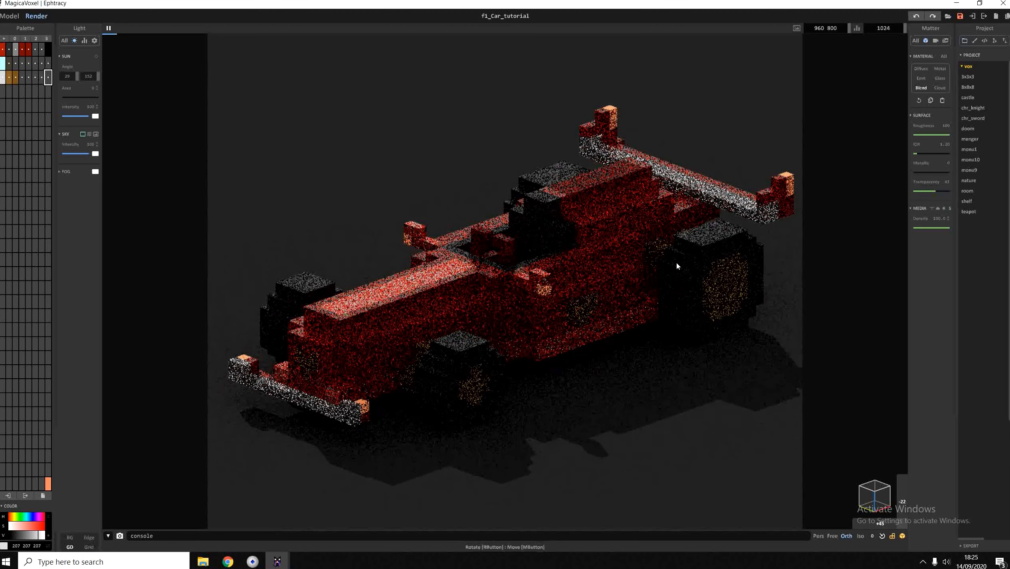
middle_drag(676, 263, 651, 260)
mouse_move(652, 262)
right_down()
mouse_move(627, 252)
mouse_move(651, 244)
right_up()
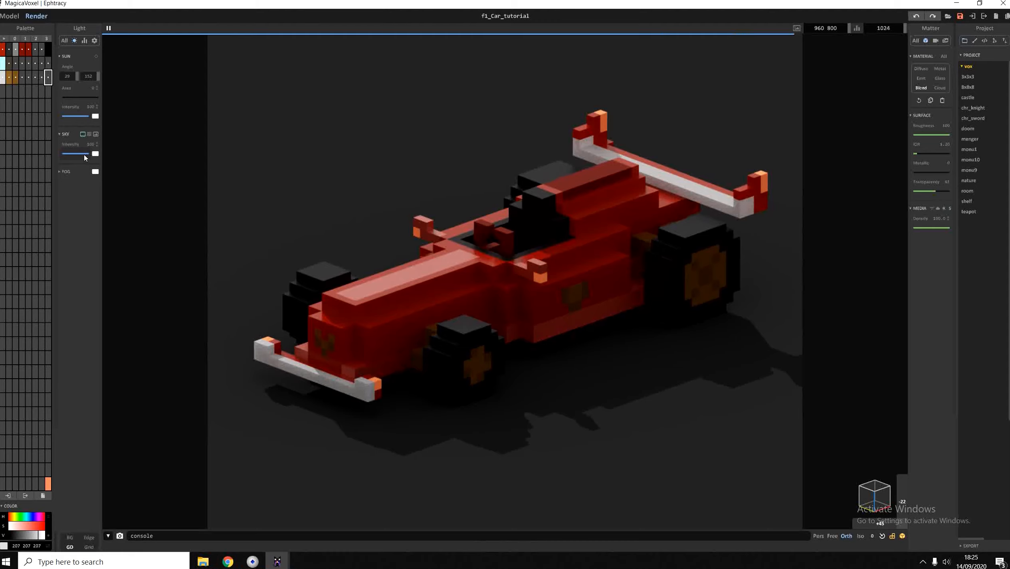
- Test the sky and sun intensities, try larger sun areas to soften the shadows, and return the area to 0
drag(85, 157, 127, 161)
drag(78, 117, 154, 131)
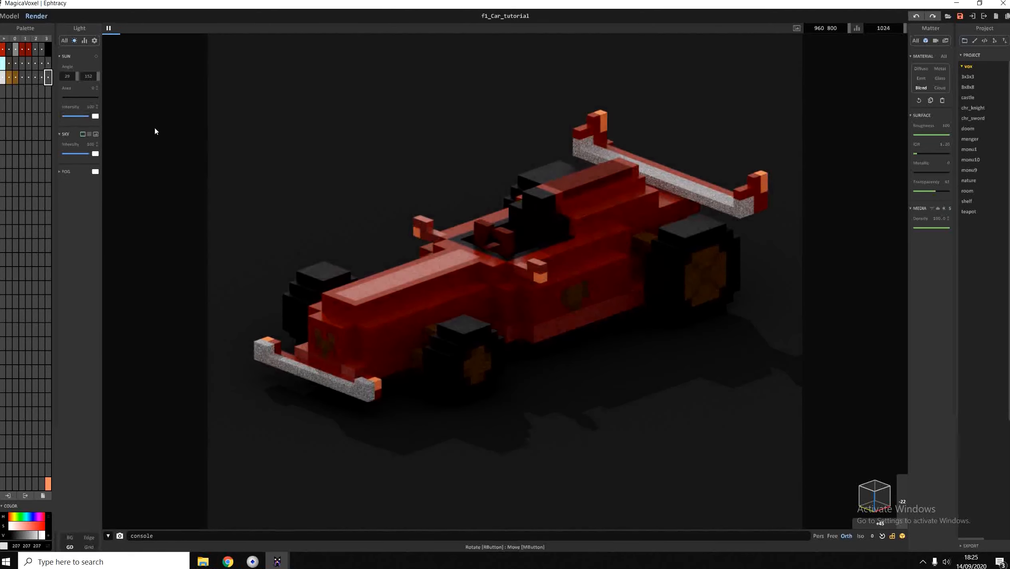
click(72, 97)
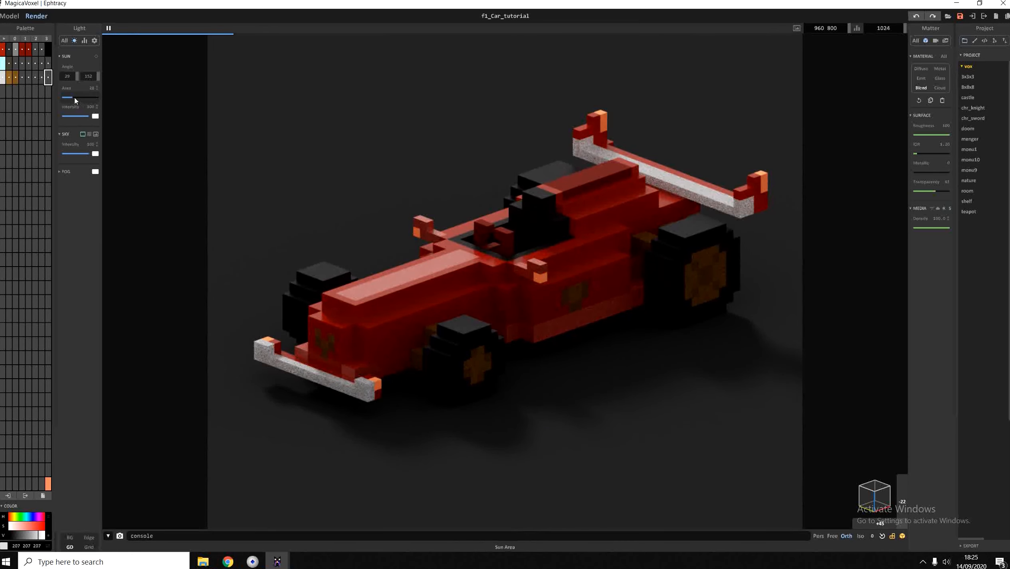
click(84, 97)
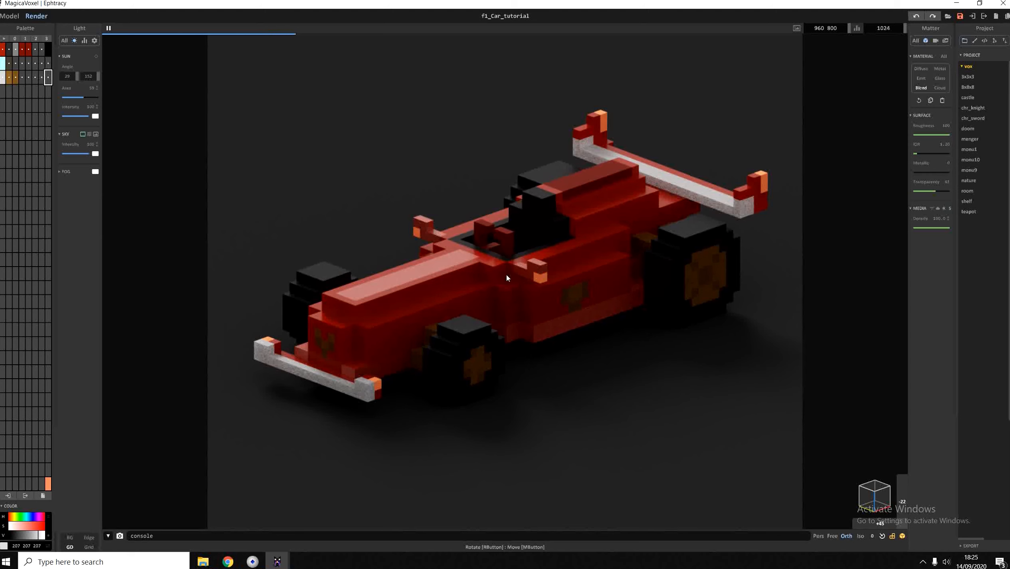
drag(67, 97, 56, 98)
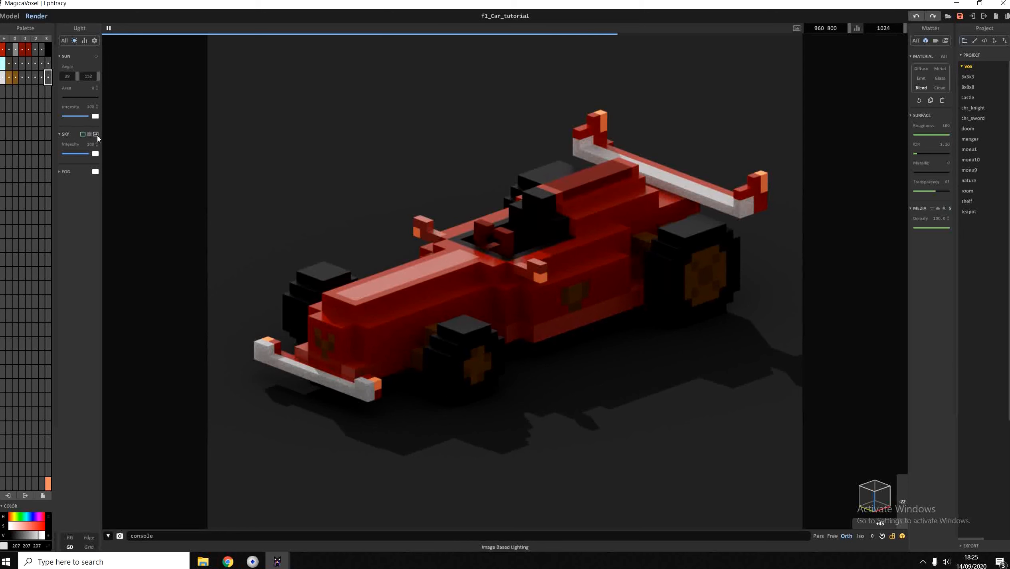
- Switch the sky to image-based lighting and load the HDR_111_Parking_Lot_2_Env.hdr environment
click(95, 134)
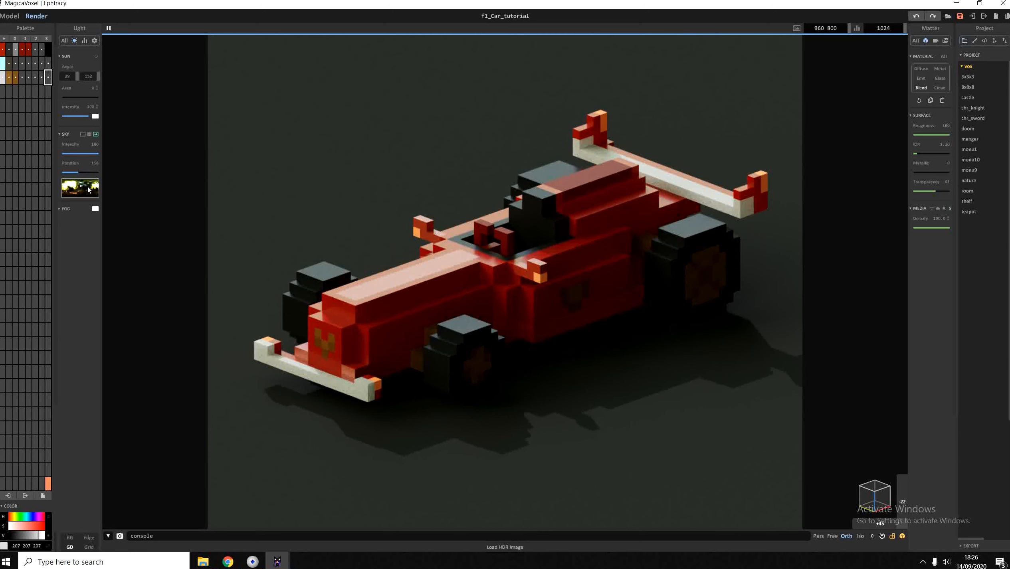
click(88, 190)
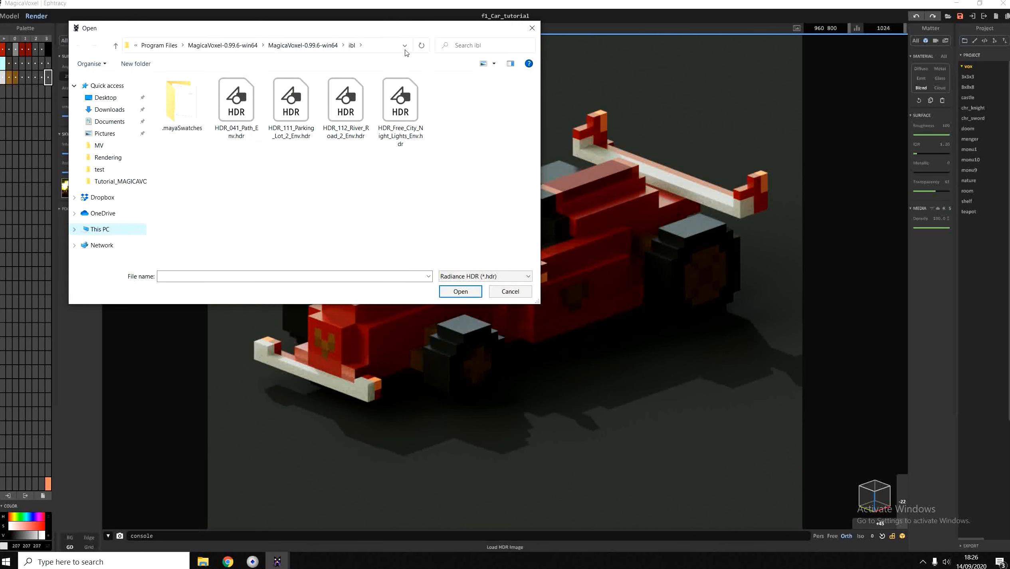
click(419, 168)
double_click(291, 101)
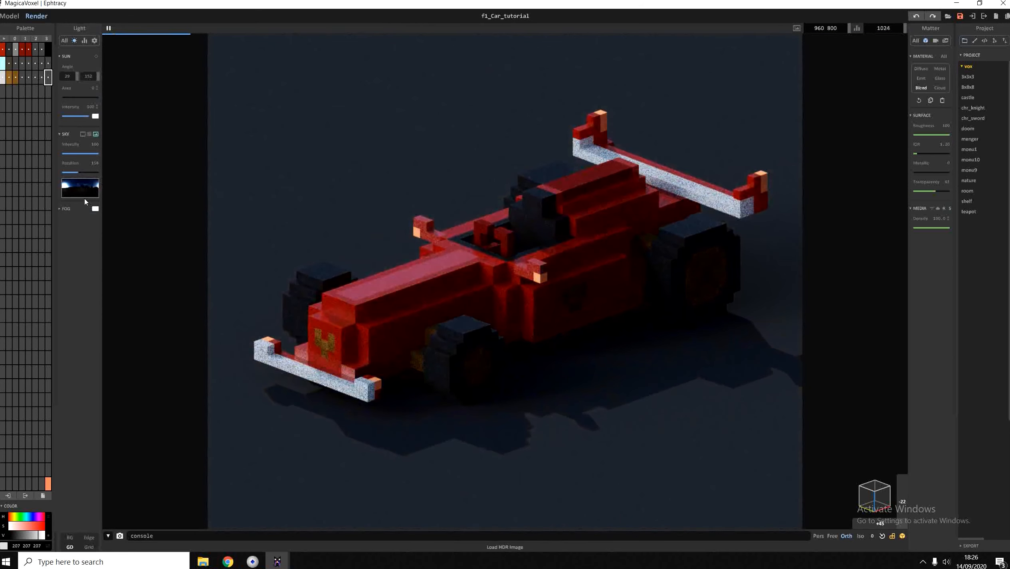
- Replace the sky image with HDR_112_River_Road_2_Env.hdr and raise the sun area to about 58
click(80, 192)
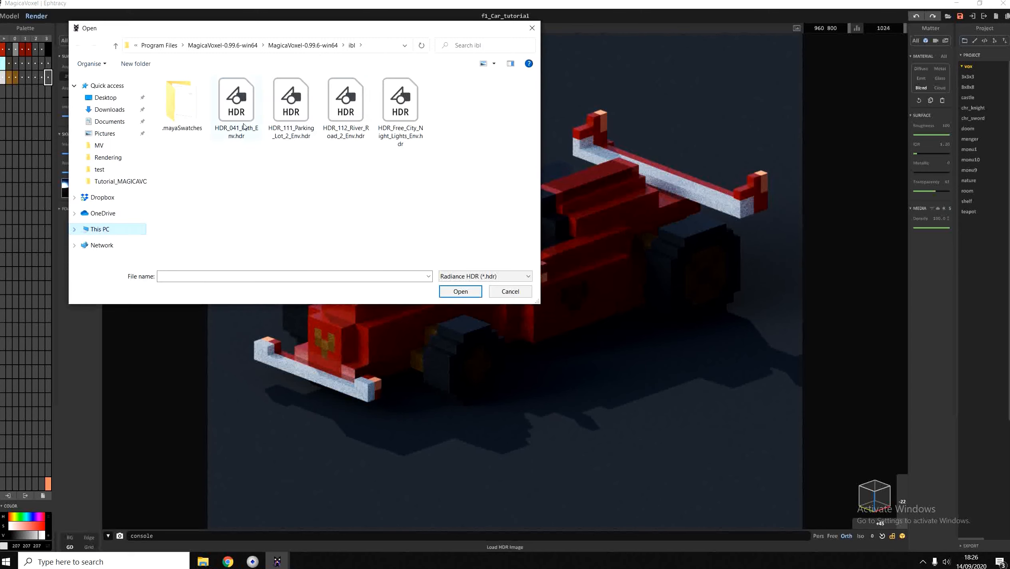
double_click(342, 103)
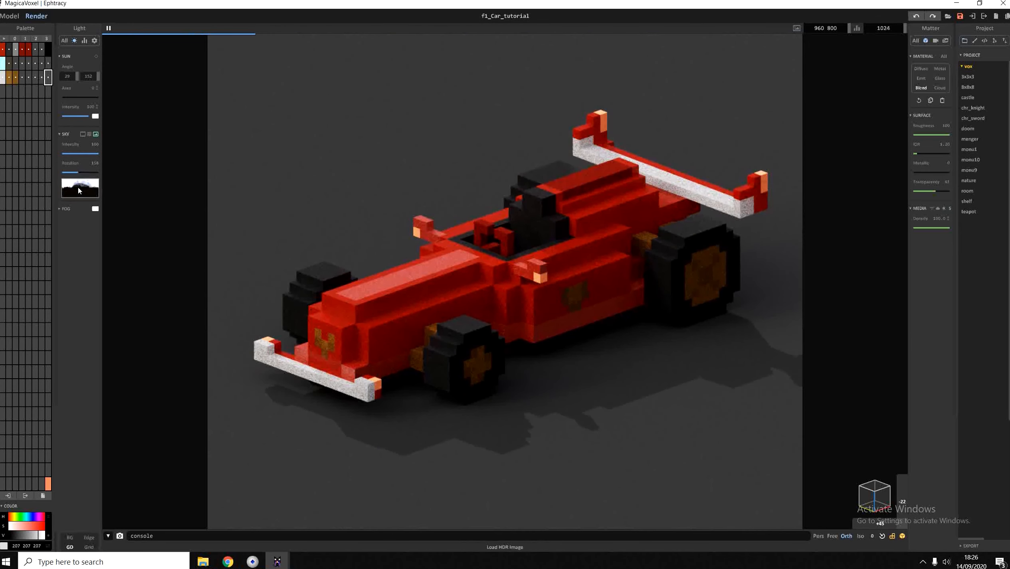
click(83, 98)
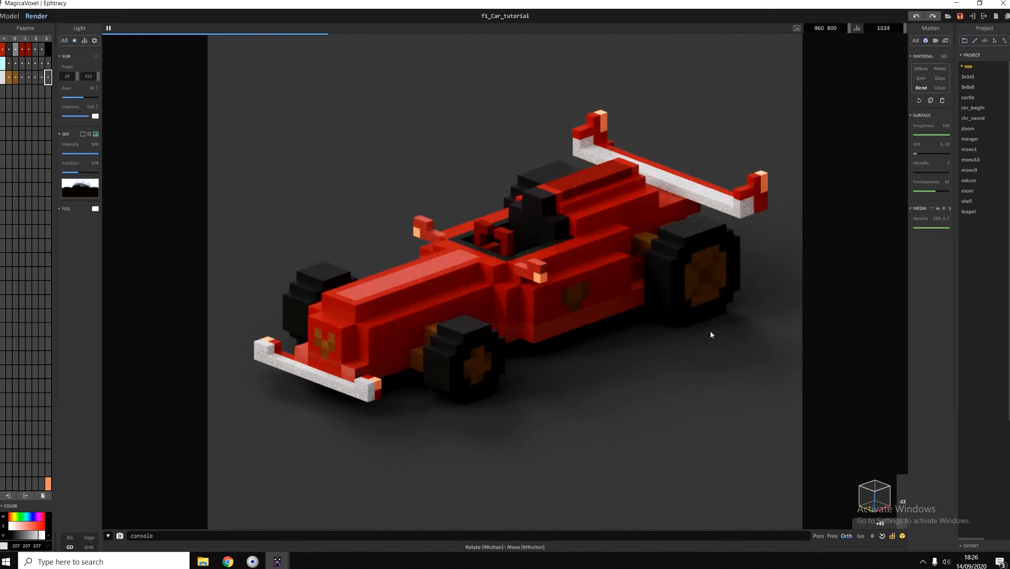
- Try the HDR_Free_City_Night_Lights_Env.hdr sky image, and switch back to the initial sunlit green HDR environment
click(82, 189)
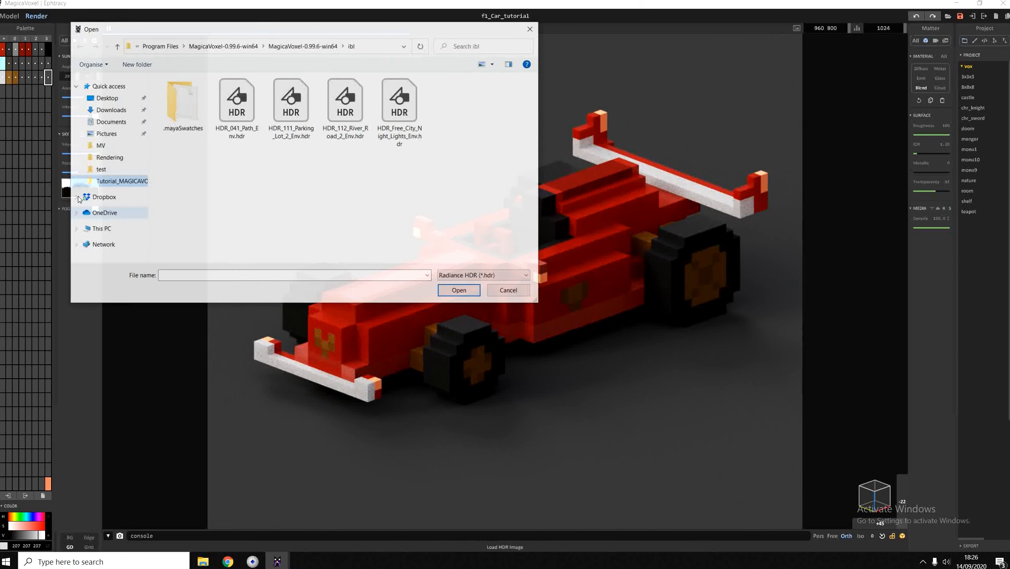
click(419, 107)
double_click(419, 107)
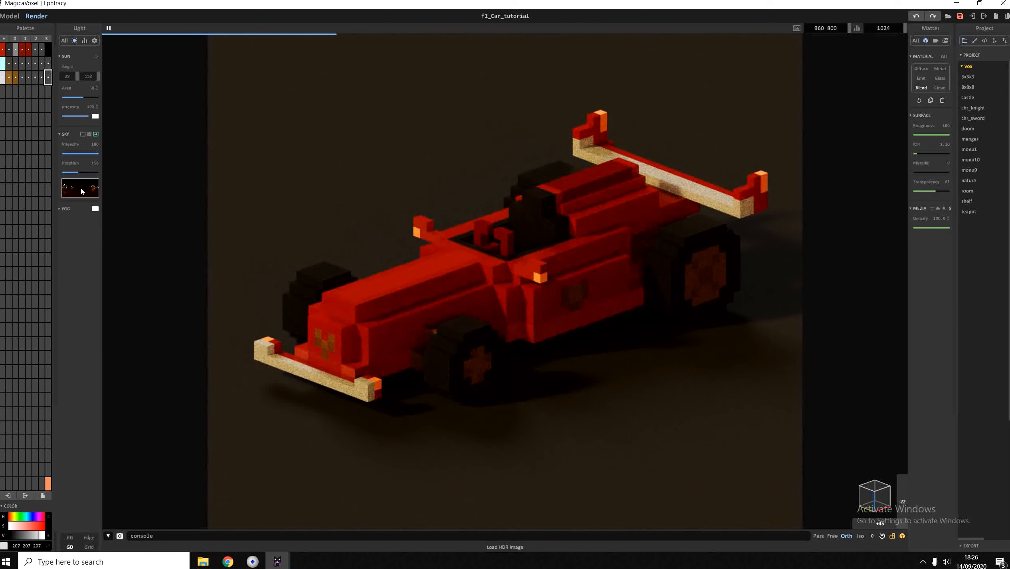
click(78, 195)
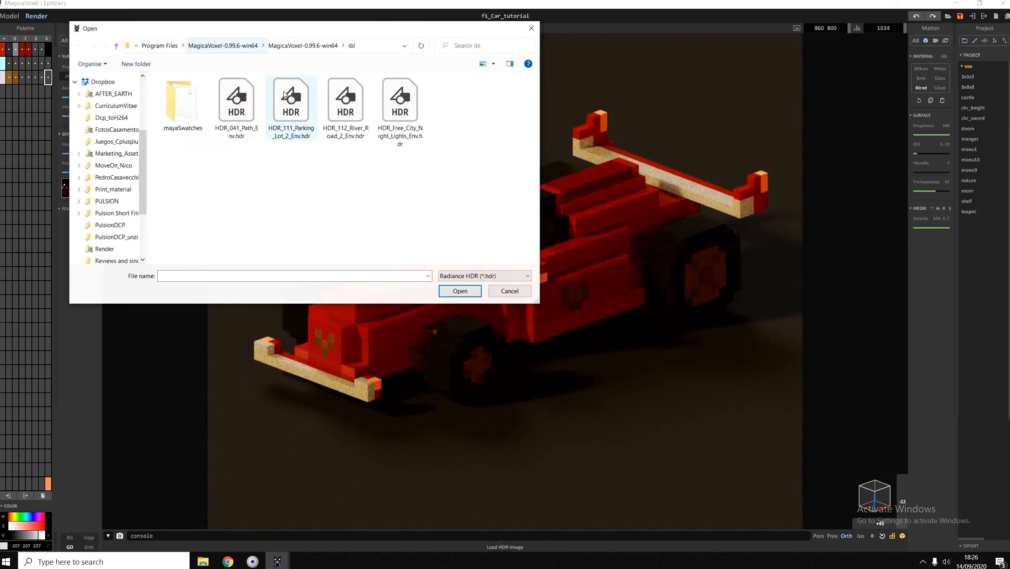
double_click(292, 107)
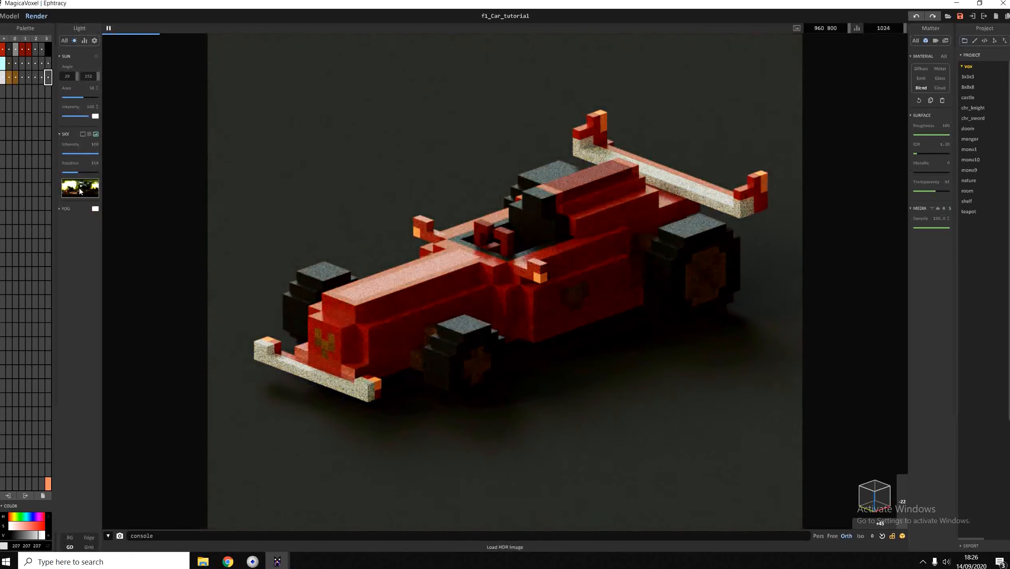
- Test the sky image's rotation at 0, at small angles and at about 330, and return it to about 150
drag(68, 150, 55, 195)
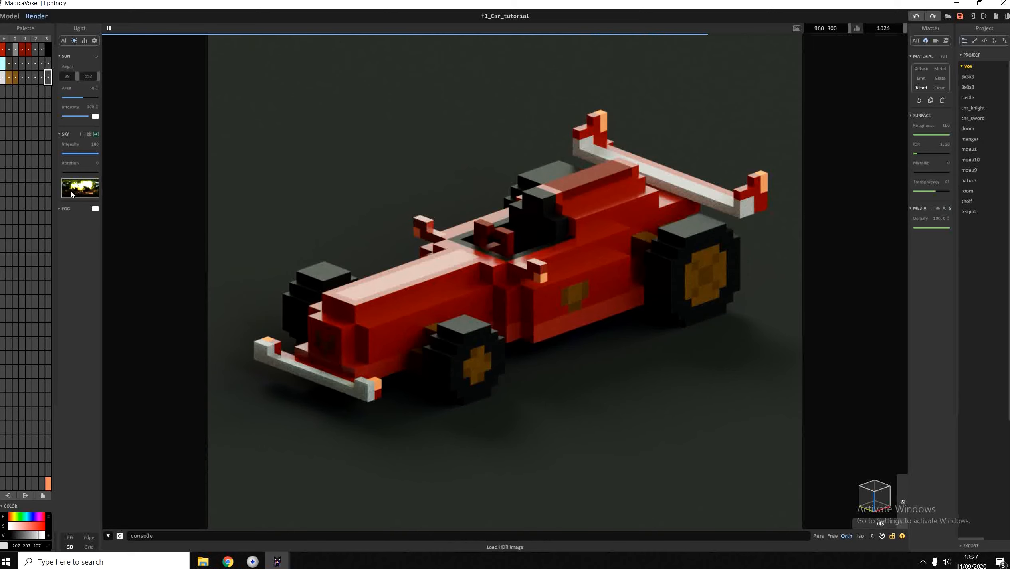
mouse_move(63, 173)
mouse_down()
mouse_move(81, 175)
mouse_move(63, 175)
mouse_up()
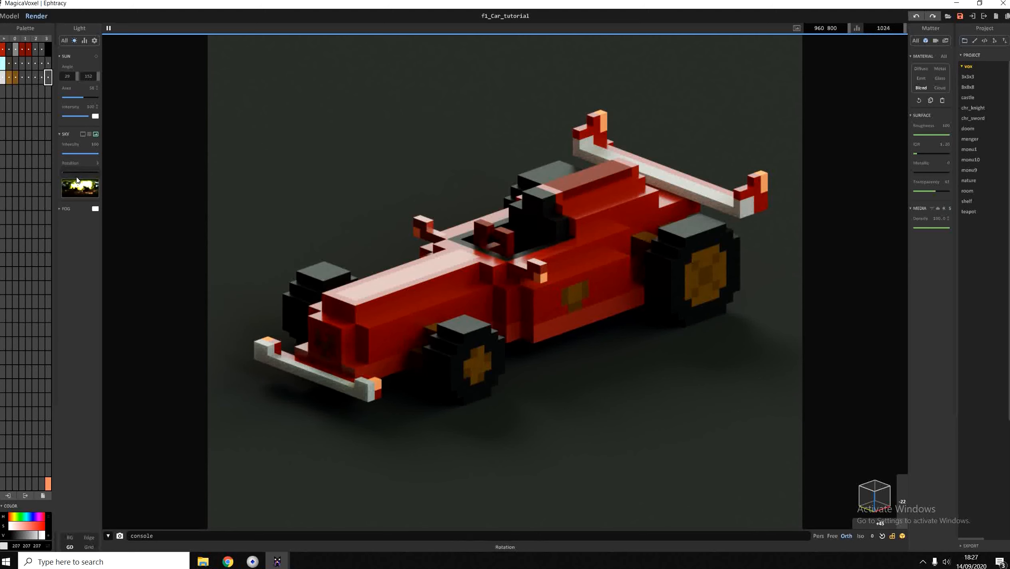
click(63, 175)
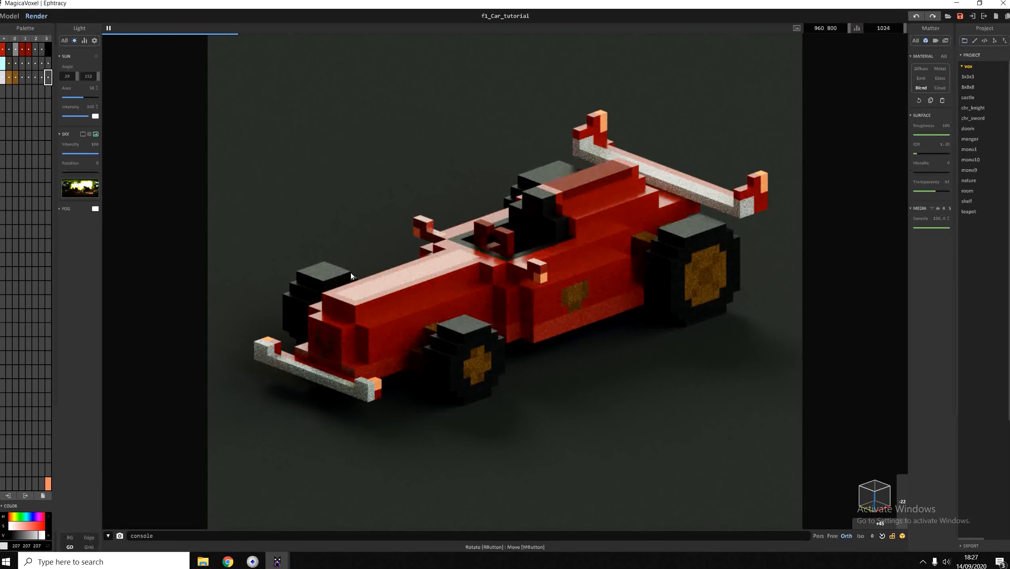
click(65, 174)
drag(65, 174, 61, 175)
click(63, 175)
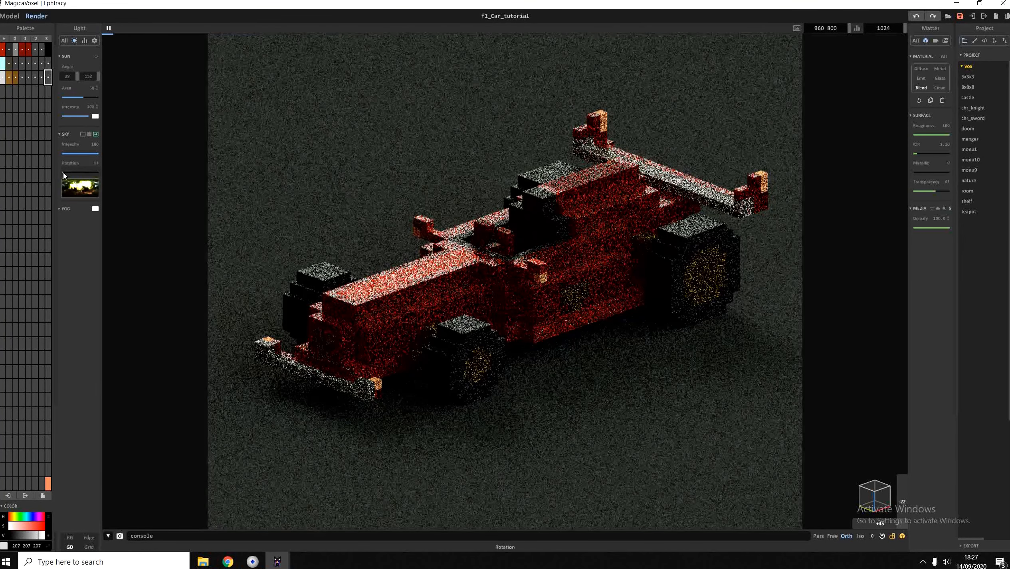
drag(63, 175, 65, 174)
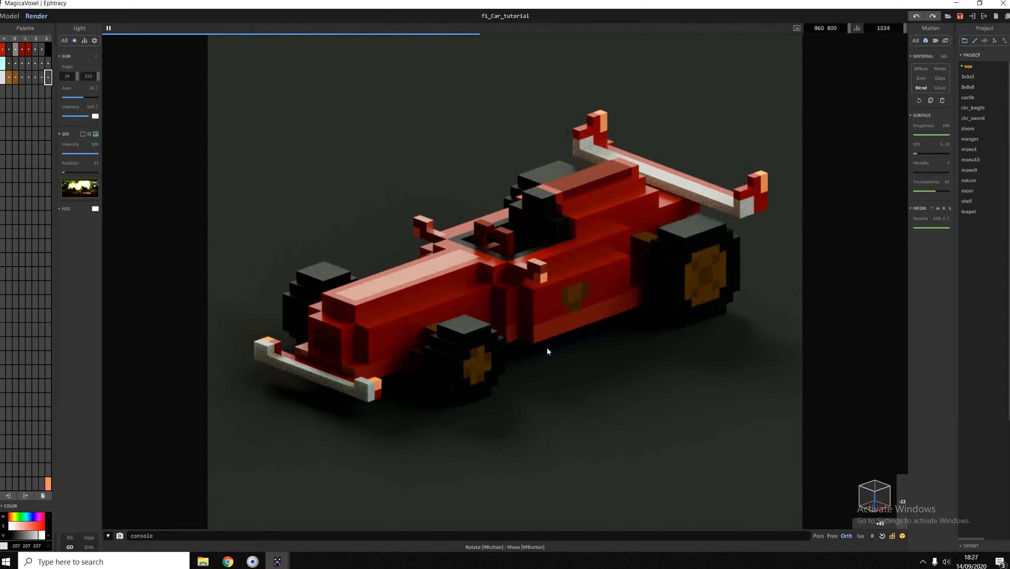
drag(68, 176, 95, 178)
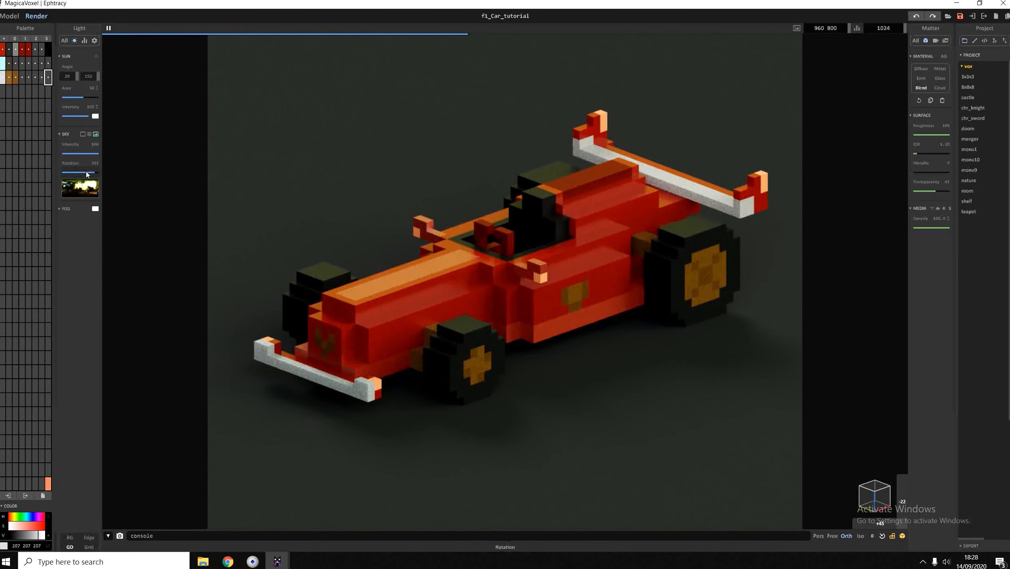
drag(94, 172, 78, 195)
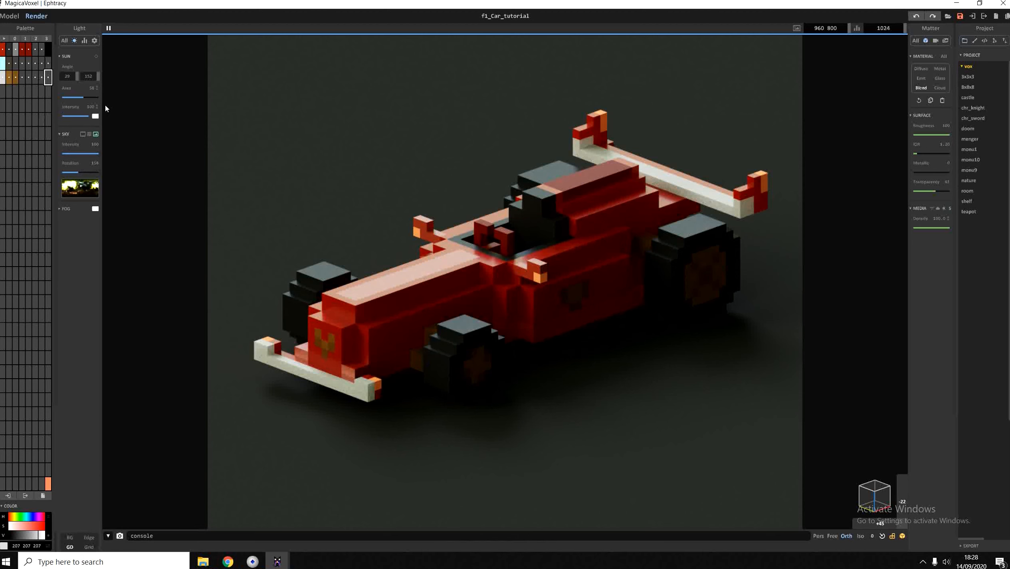
- Adjust the sun's intensity and area, settling the area at about 34, and set its angles to pitch 35 and yaw 260
mouse_move(88, 116)
mouse_down()
mouse_move(63, 116)
mouse_move(170, 130)
mouse_move(26, 126)
mouse_move(98, 118)
mouse_move(62, 116)
mouse_move(95, 109)
mouse_up()
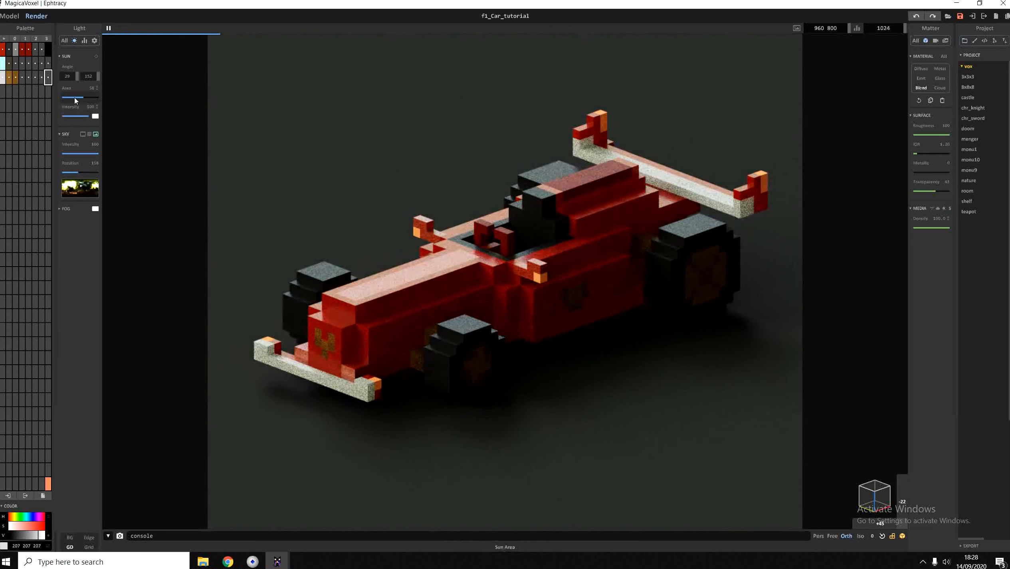
drag(74, 97, 19, 102)
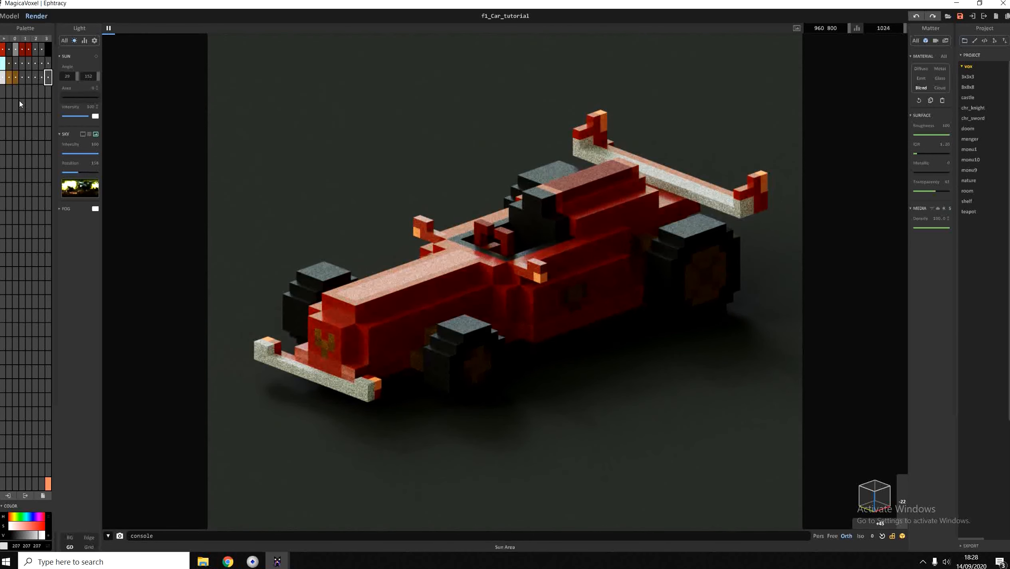
drag(118, 107, 90, 115)
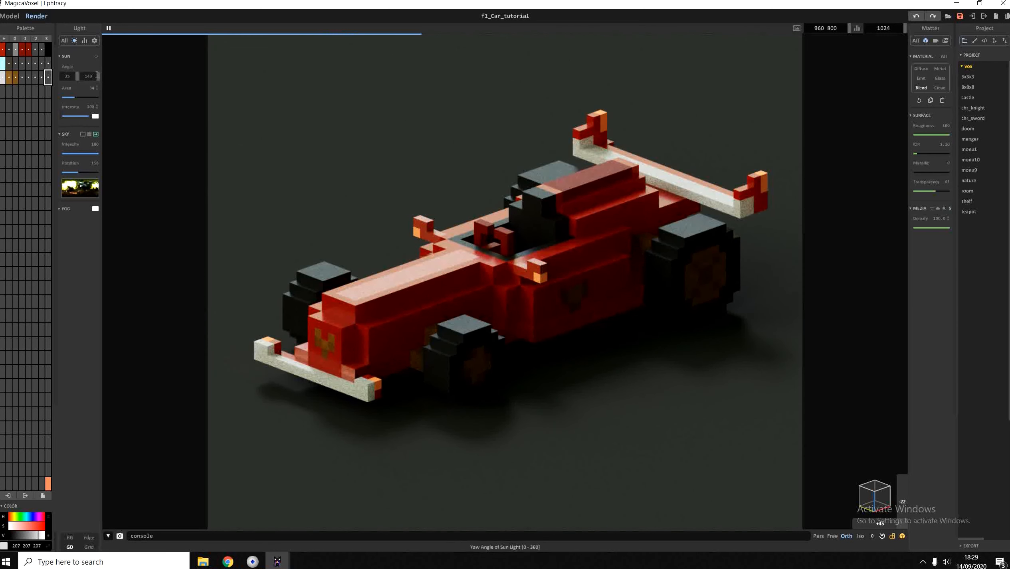
drag(88, 76, 197, 81)
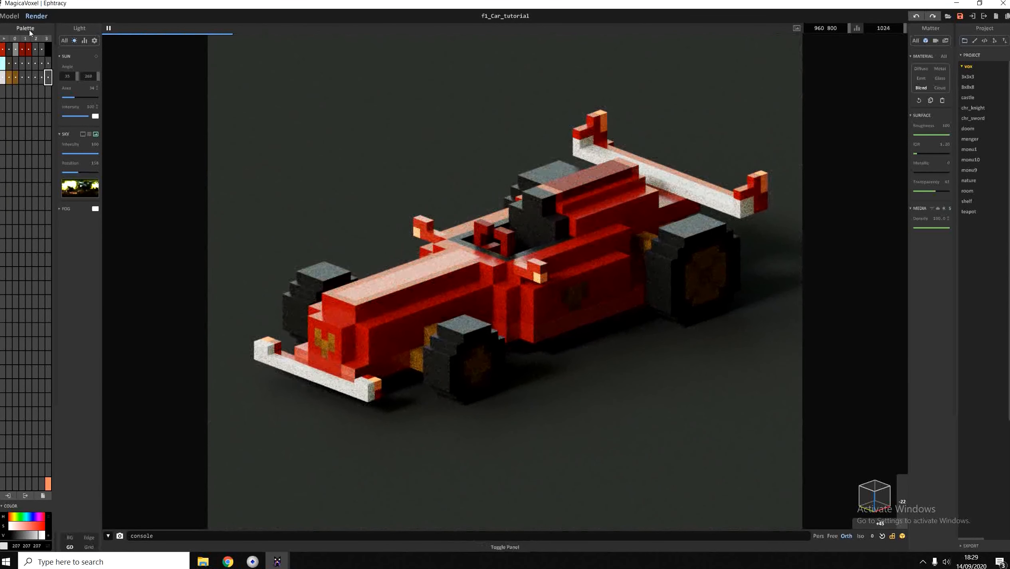
- Lower the sun intensity to 0 and set the sky intensity to 150
drag(87, 116, 5, 131)
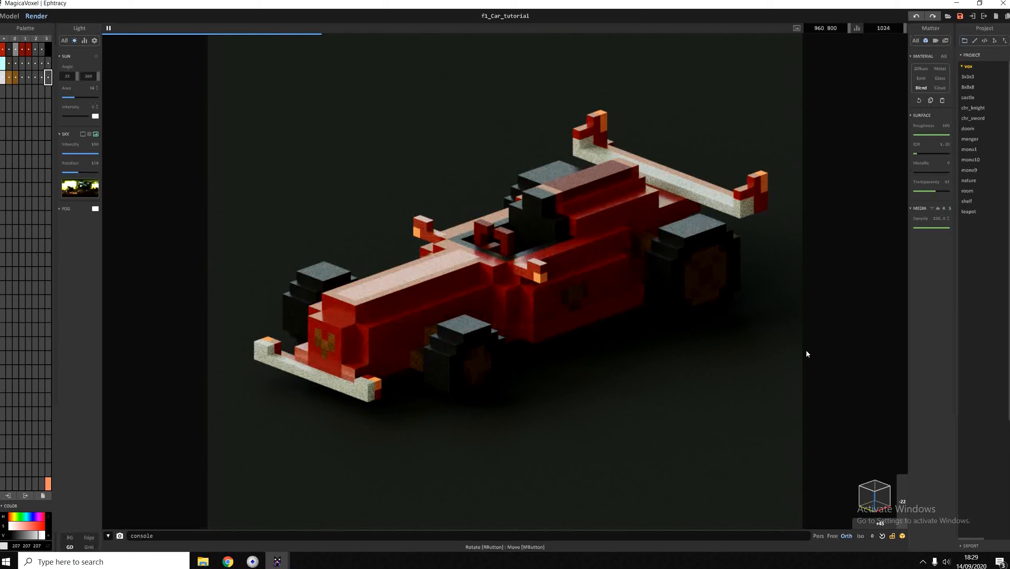
click(95, 144)
text(150)
key(Return)
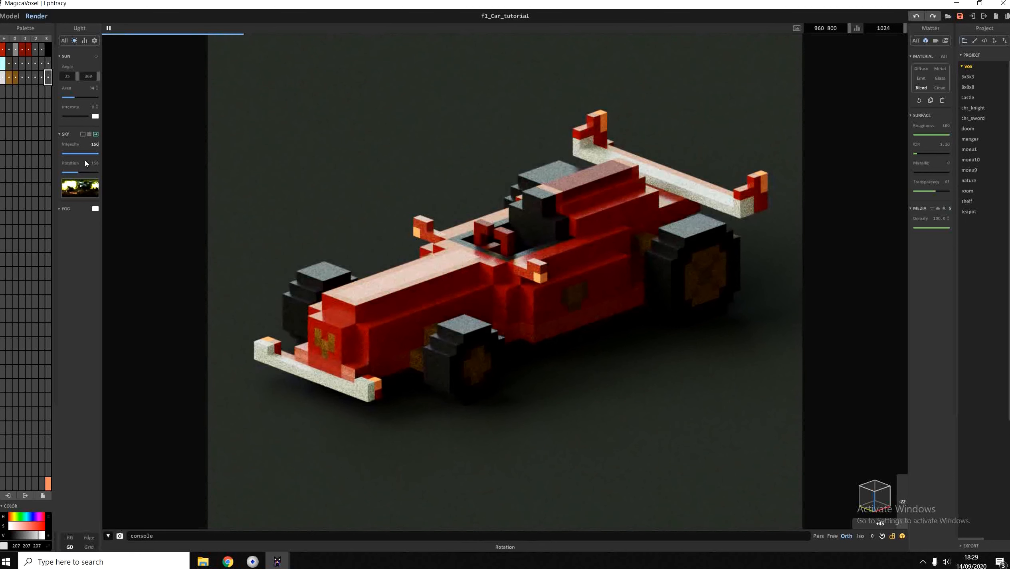
- Set the sky image's rotation to 100 and raise the sun intensity to about 37
click(94, 164)
text(100)
key(Return)
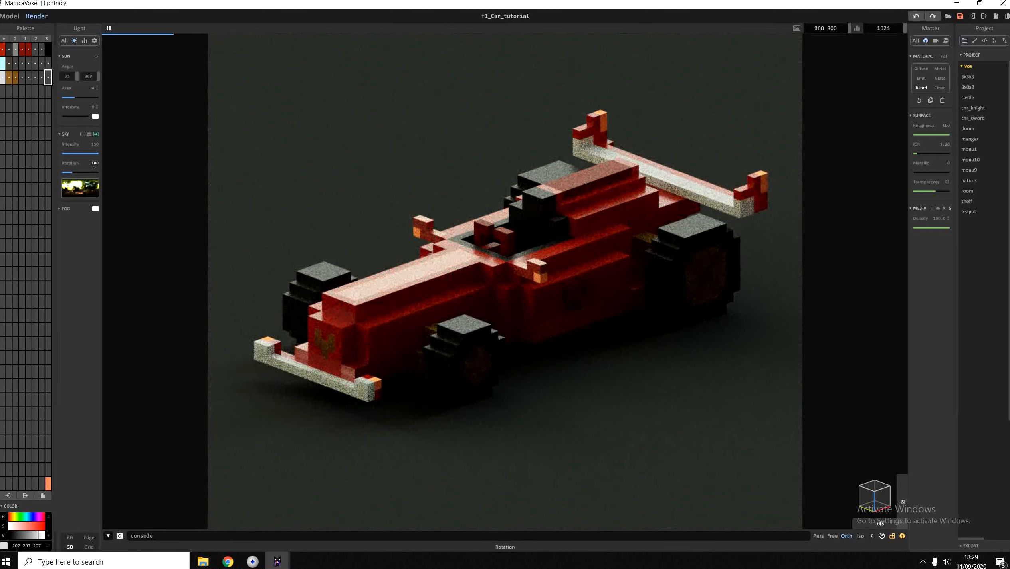
click(75, 116)
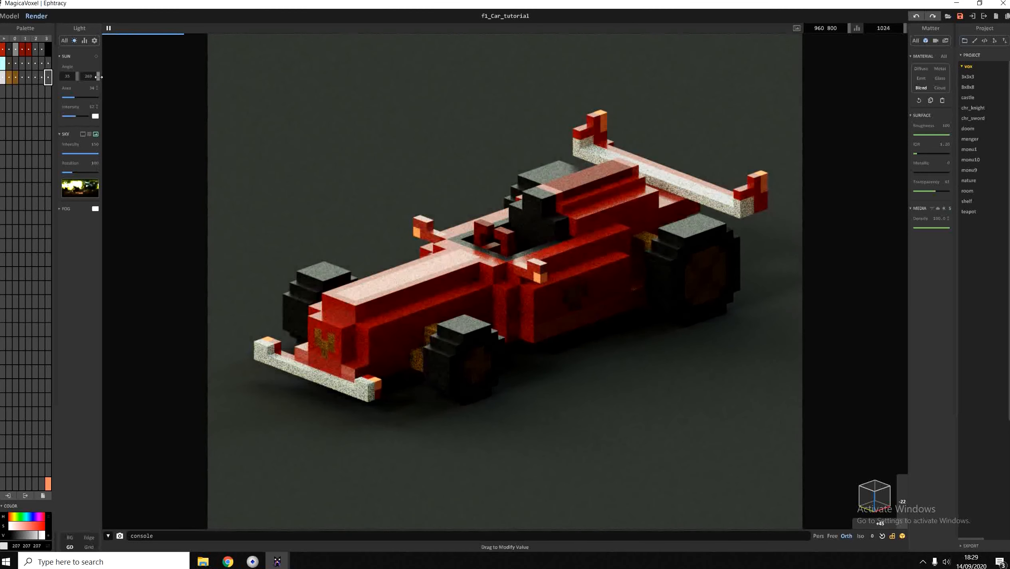
- Lower the sun's yaw angle to about 140 and set its area to about 33
drag(89, 77, 38, 82)
drag(2, 89, 11, 88)
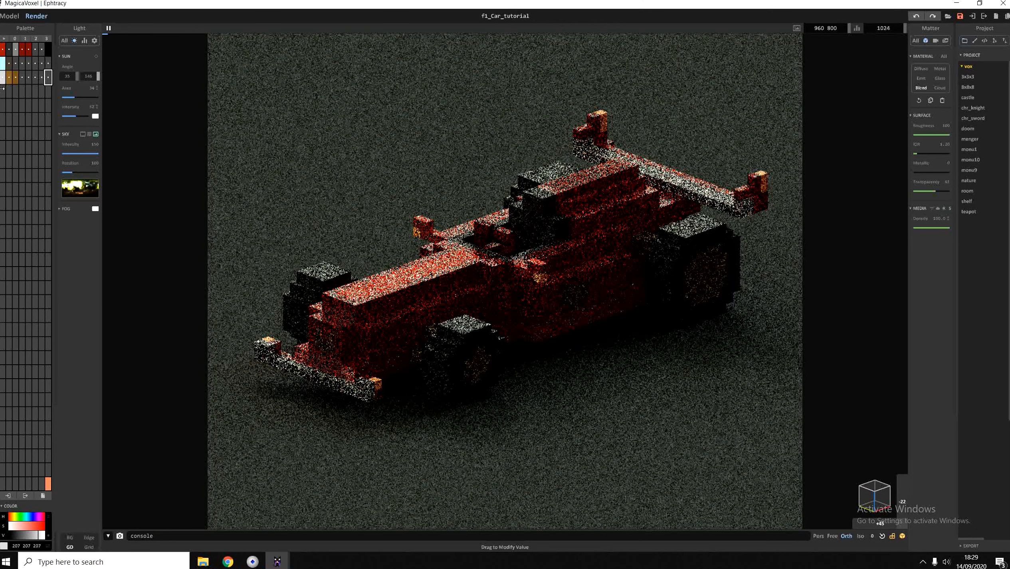
click(74, 97)
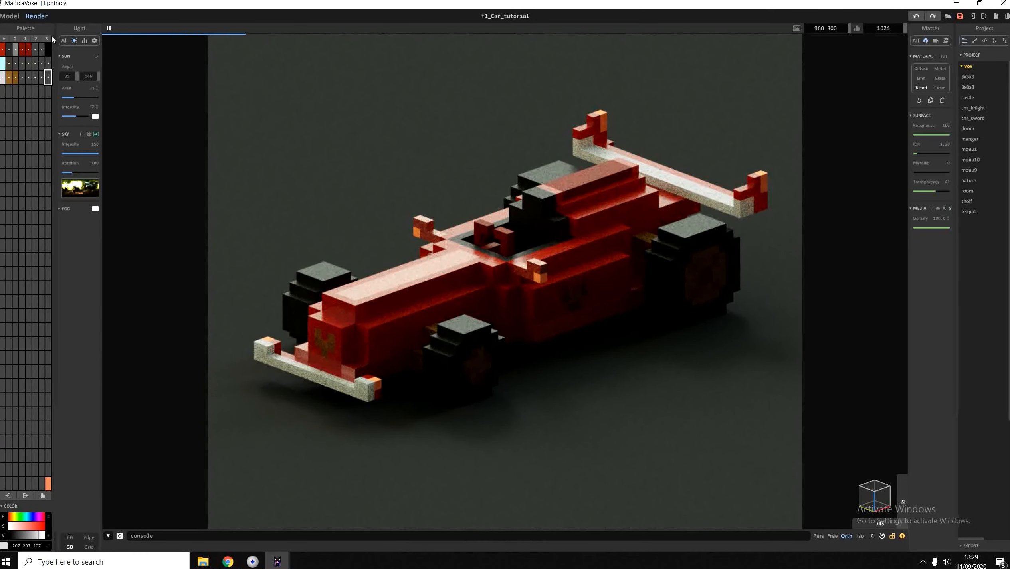
- Examine the render's bounce, sample and geometry settings, comparing them with the full list of lighting and display settings
click(94, 40)
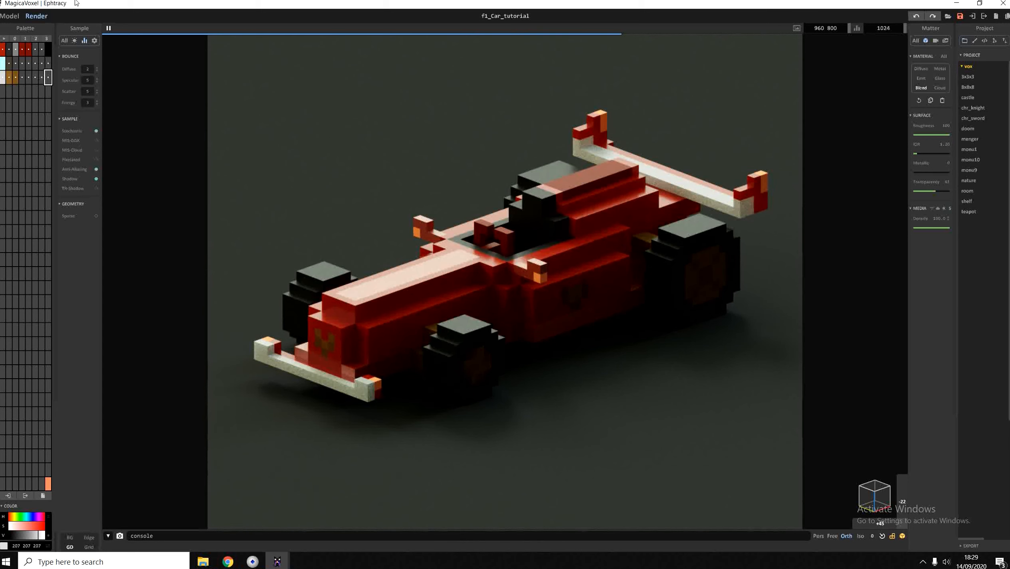
click(68, 39)
click(65, 41)
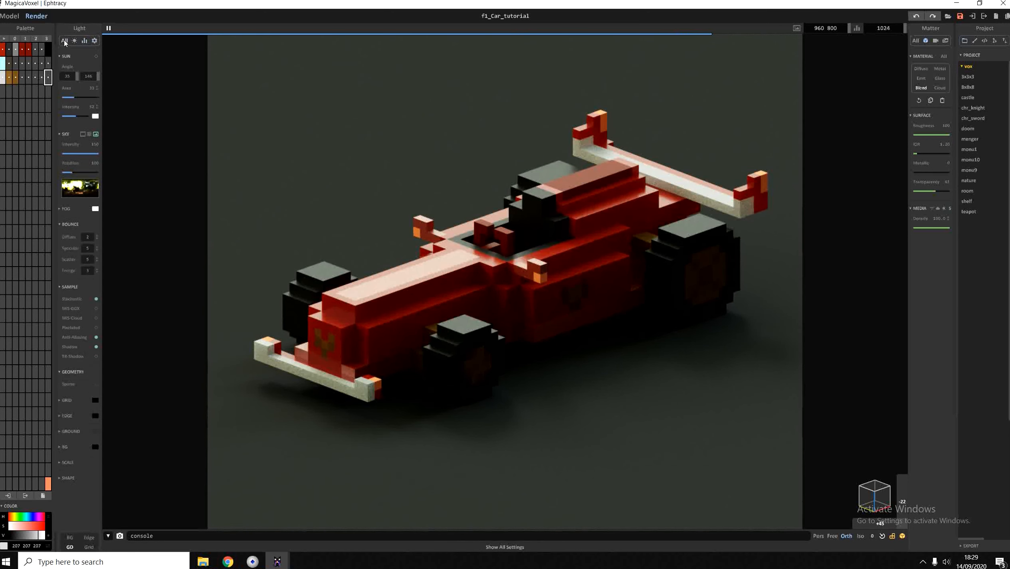
click(92, 42)
click(85, 41)
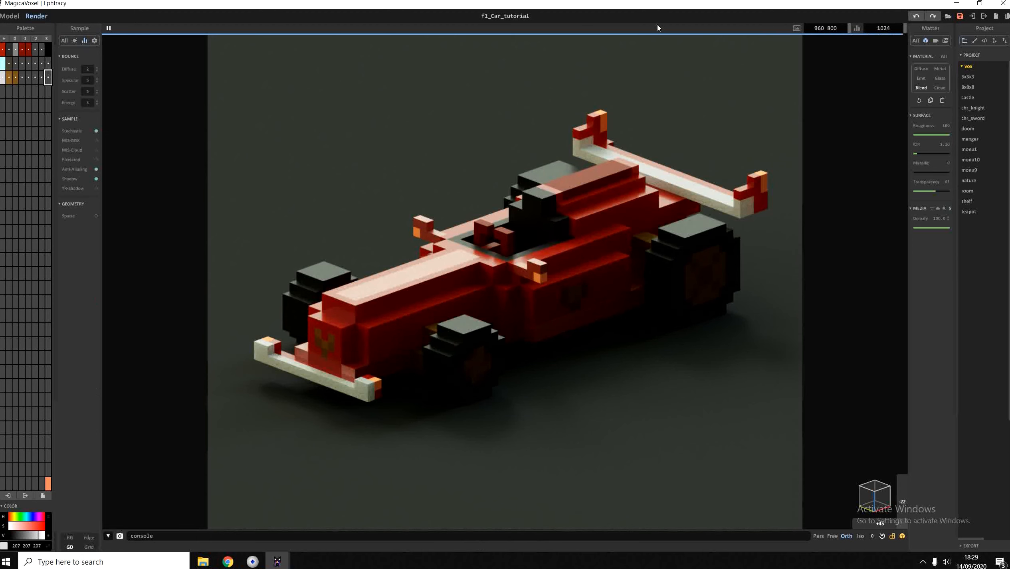
- Show the camera settings with Film and Bloom expanded, and raise the aperture to 100
click(936, 41)
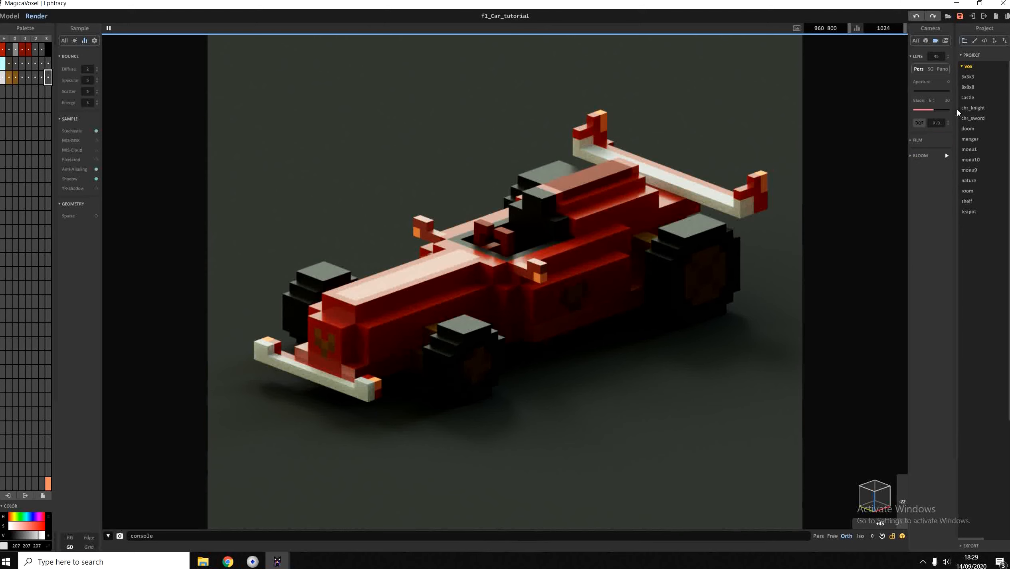
click(912, 140)
click(918, 208)
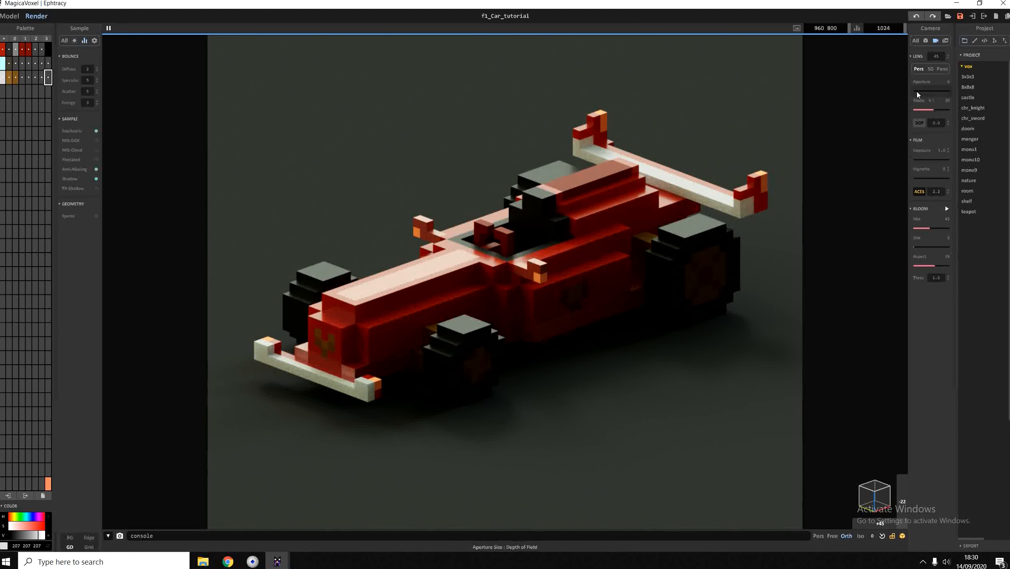
drag(918, 92, 960, 92)
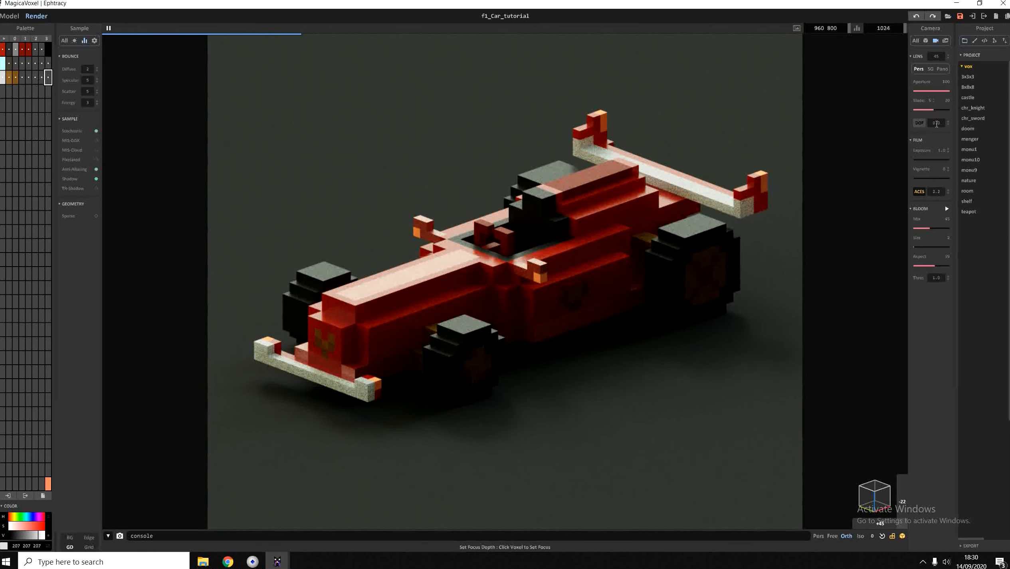
- Try the depth-of-field focus at a point beside the rear wheel and on the car's nose
click(919, 123)
click(775, 279)
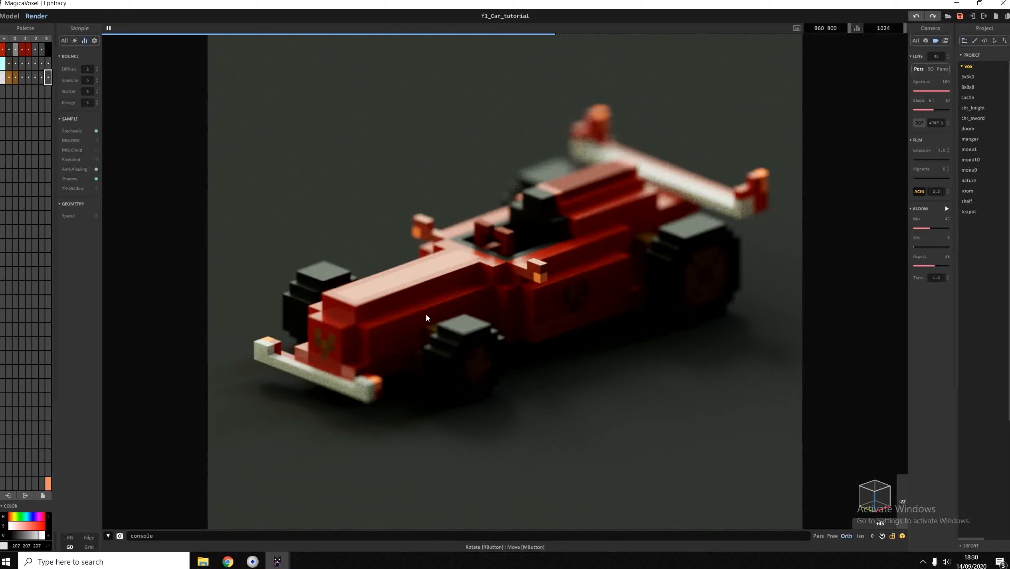
click(338, 340)
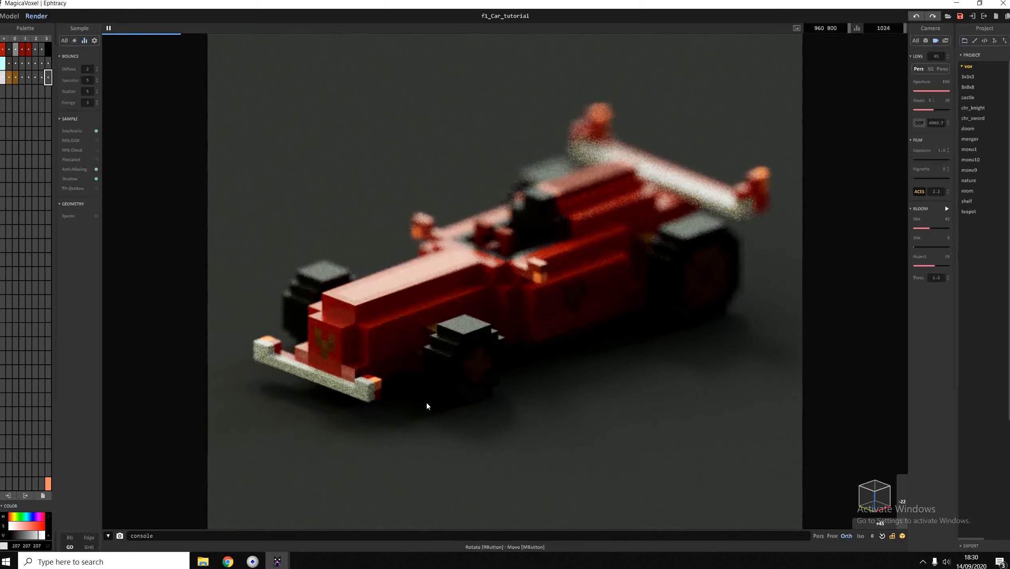
- Try a manually entered focus depth, and pick focus points on the rear bodywork and the side of the car
click(935, 123)
key(BackSpace)
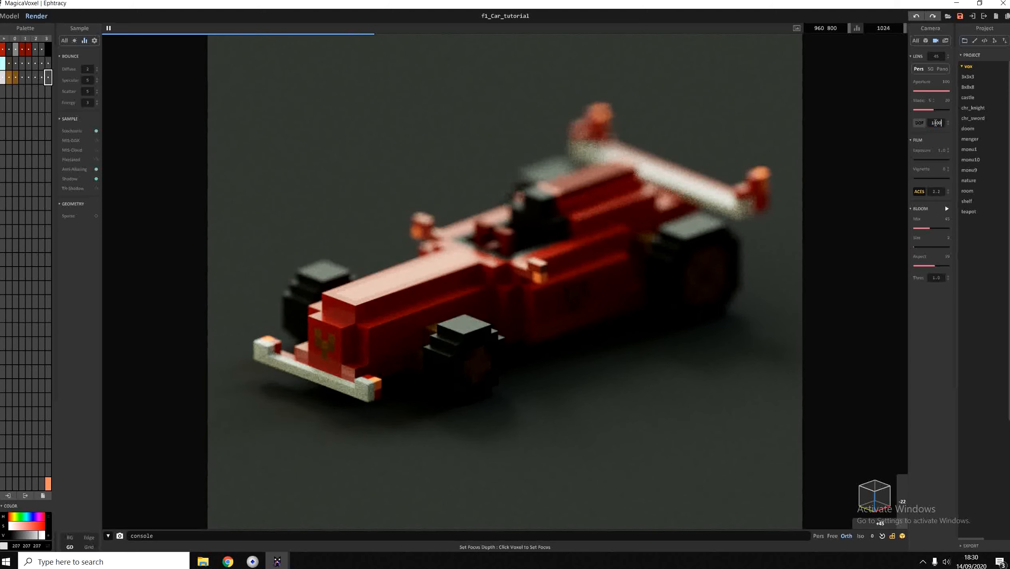
key(Return)
click(624, 212)
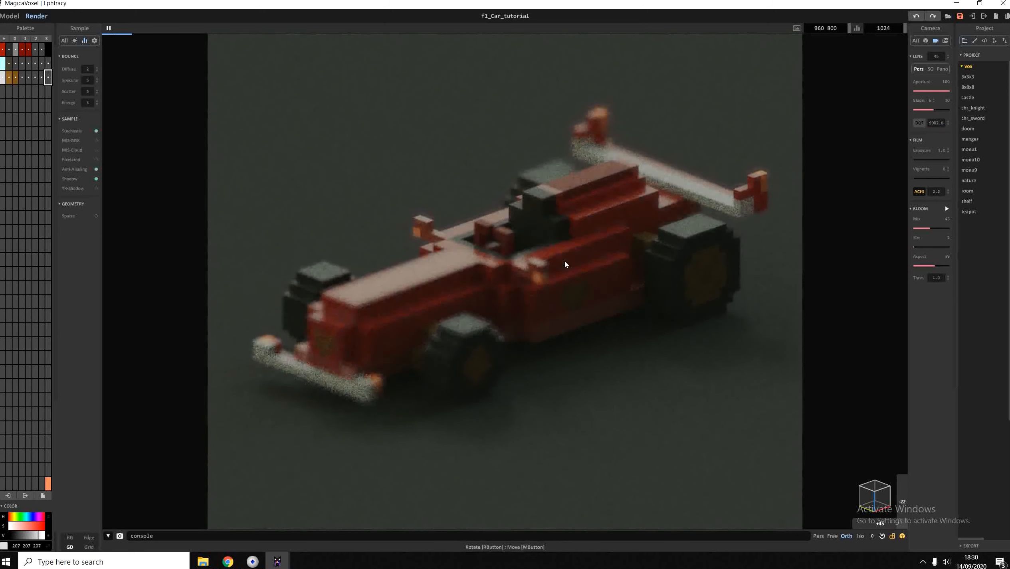
click(565, 264)
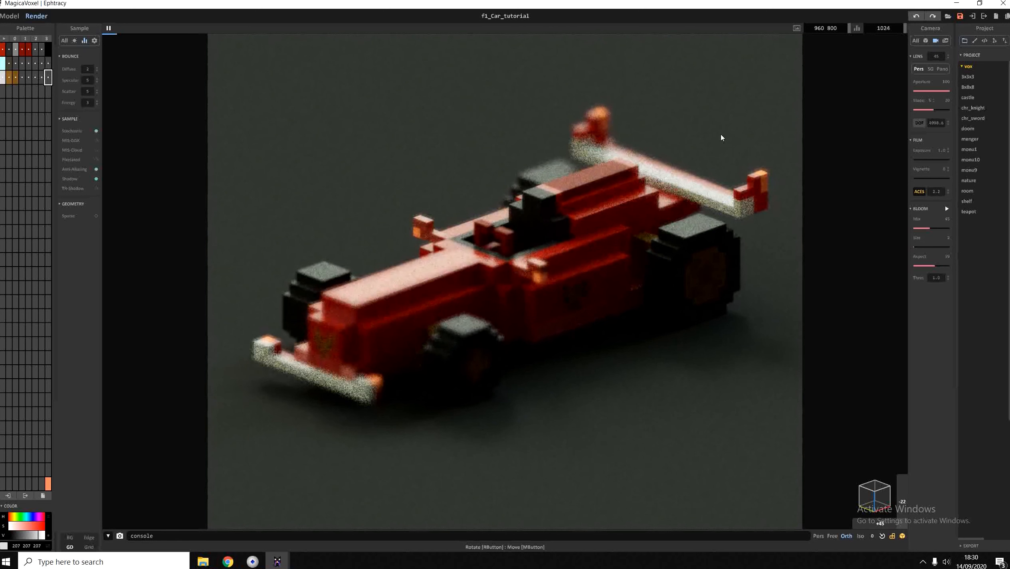
- Focus on the middle of the car and test low, medium and zero apertures, settling at about 33
drag(948, 93, 924, 94)
click(498, 271)
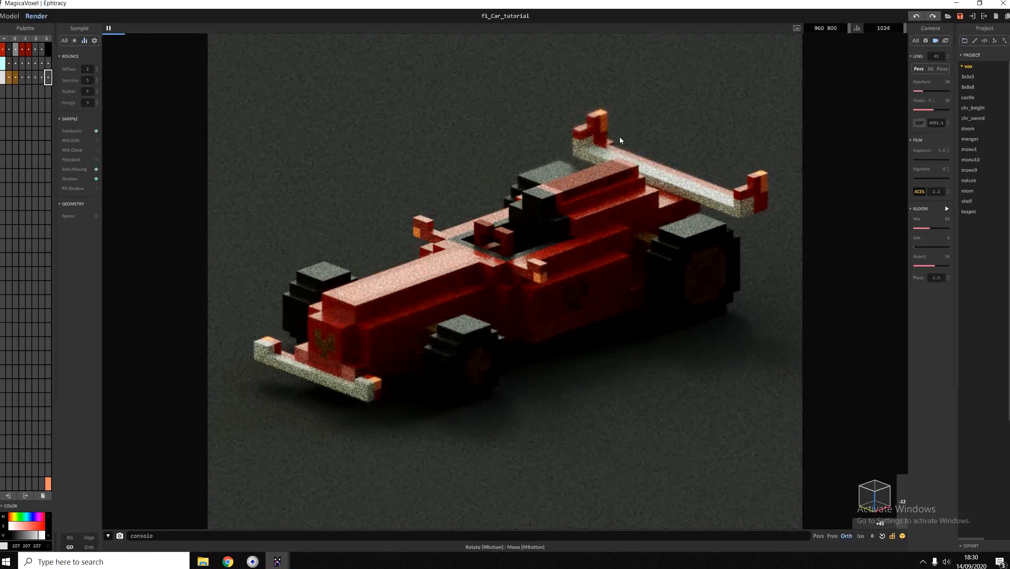
click(937, 92)
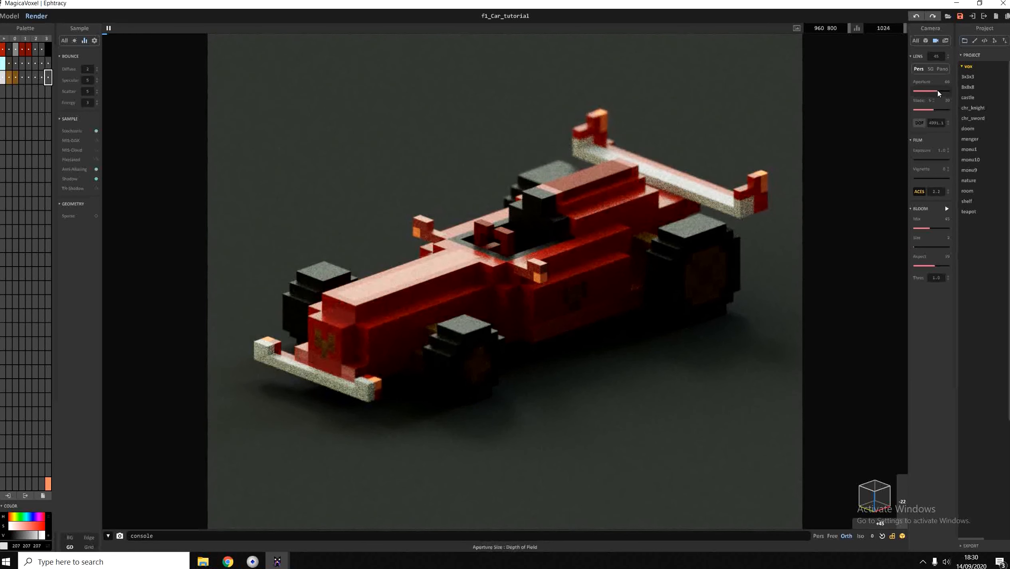
click(912, 91)
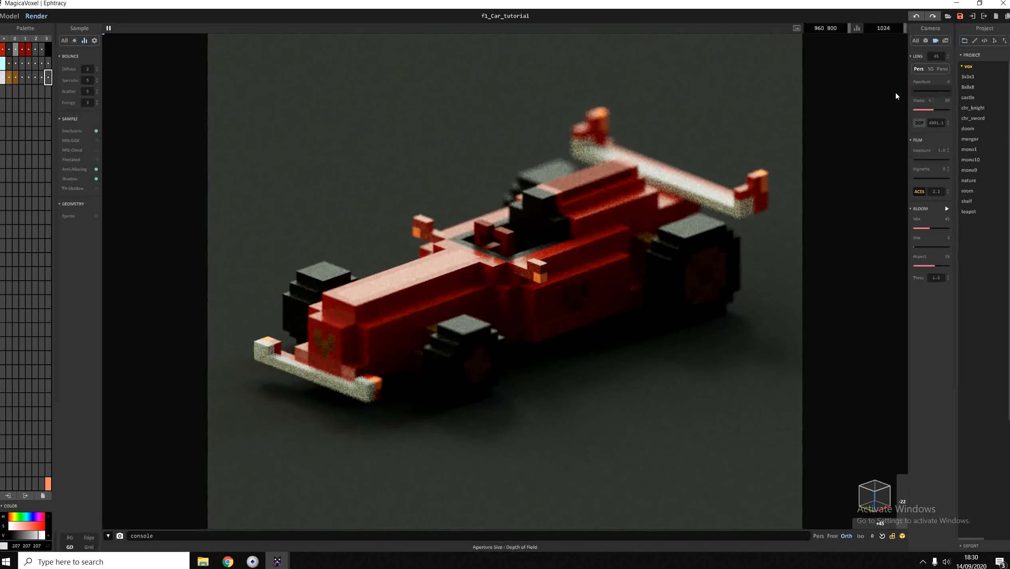
click(915, 91)
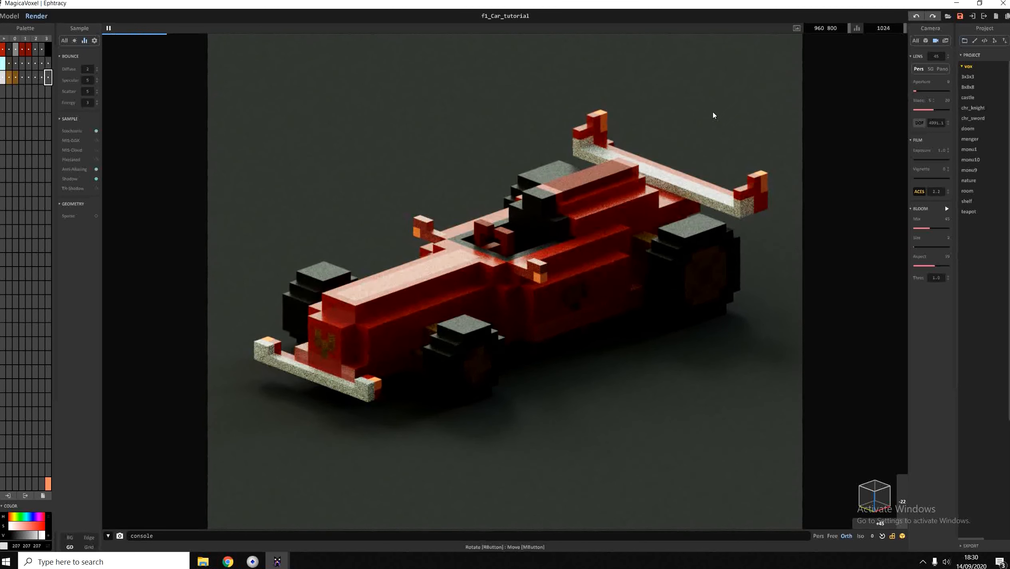
click(925, 92)
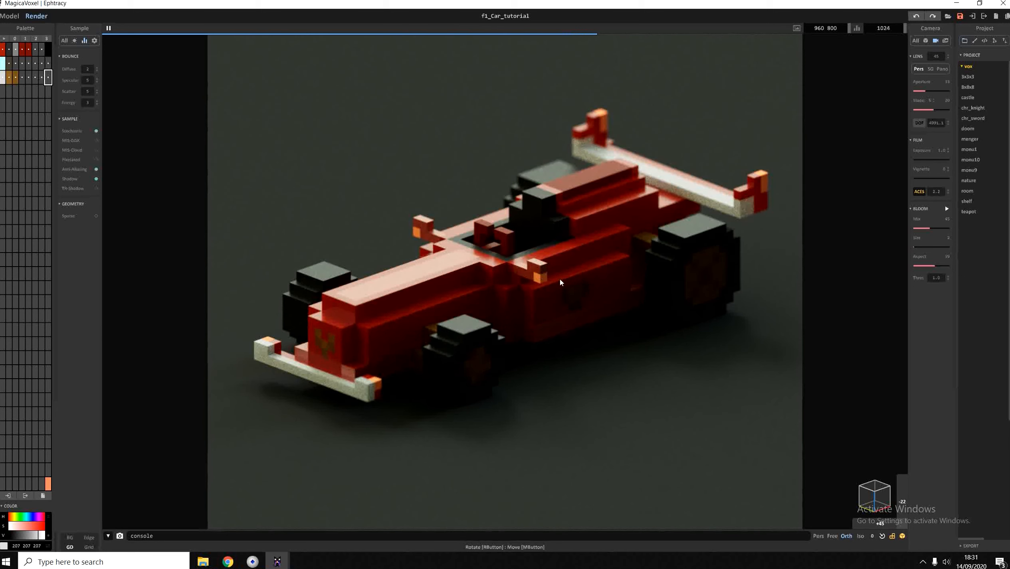
- Give the orange palette colour an Emit material with emission at about 27
click(48, 482)
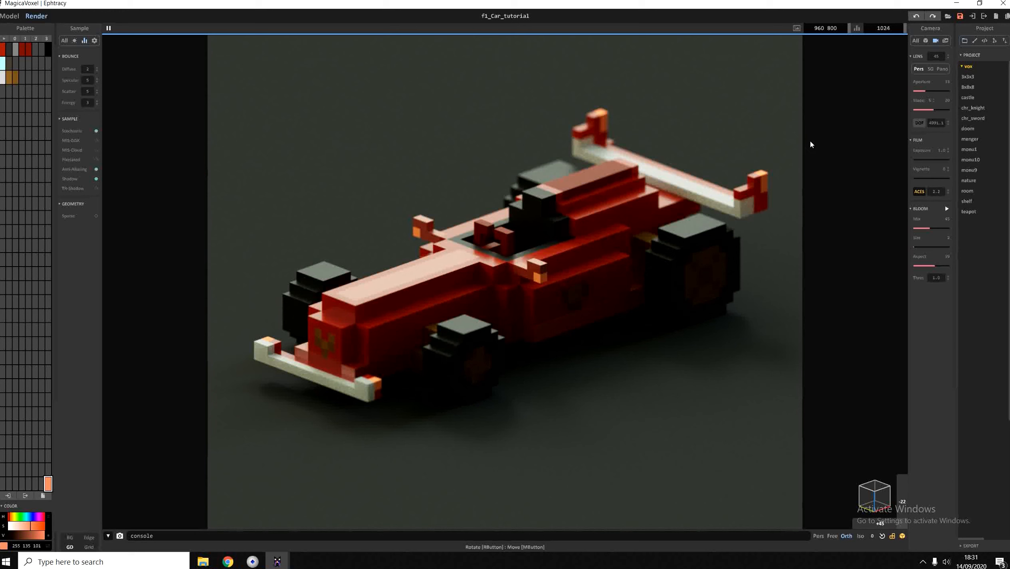
click(925, 41)
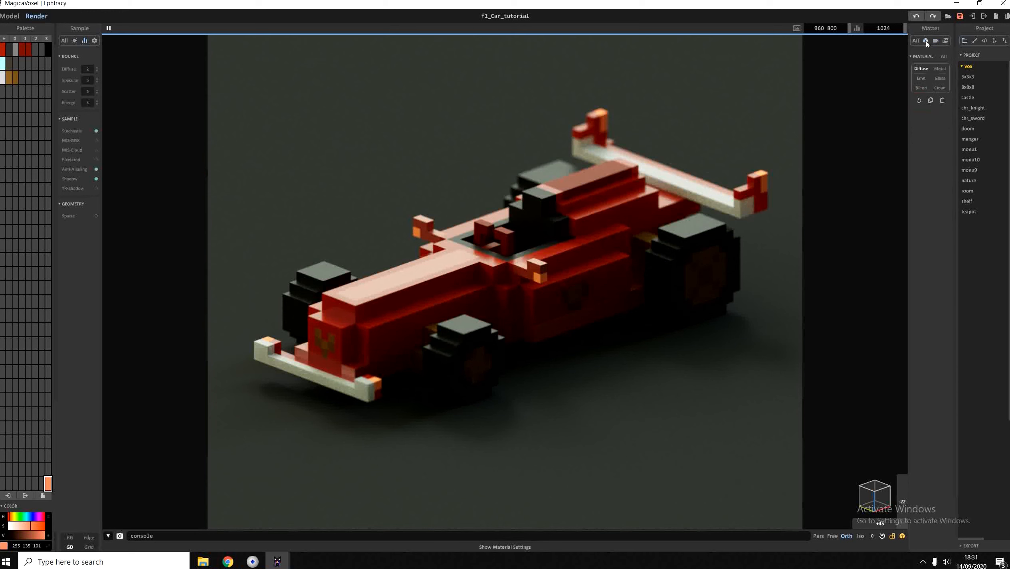
click(925, 80)
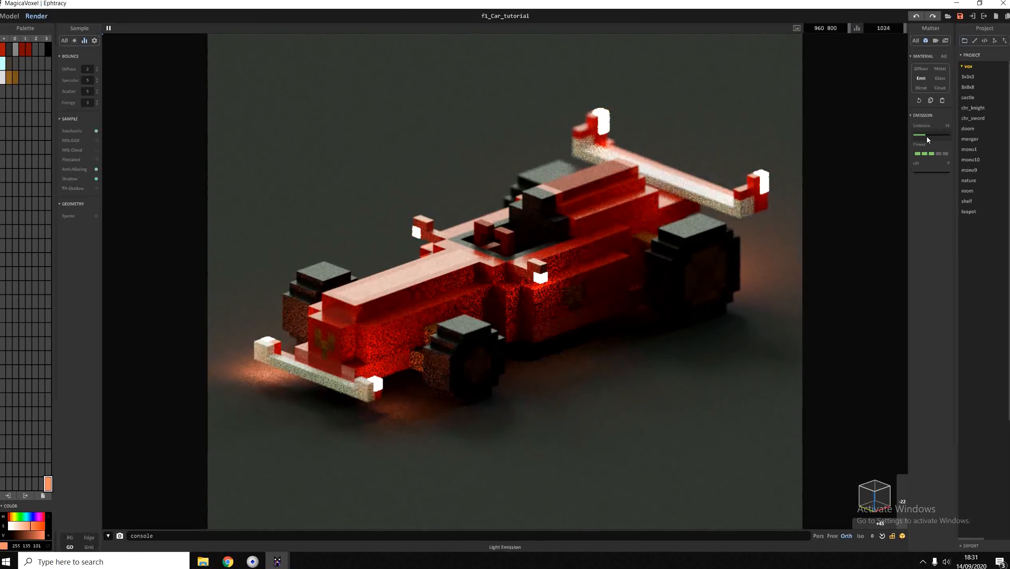
drag(926, 139, 924, 140)
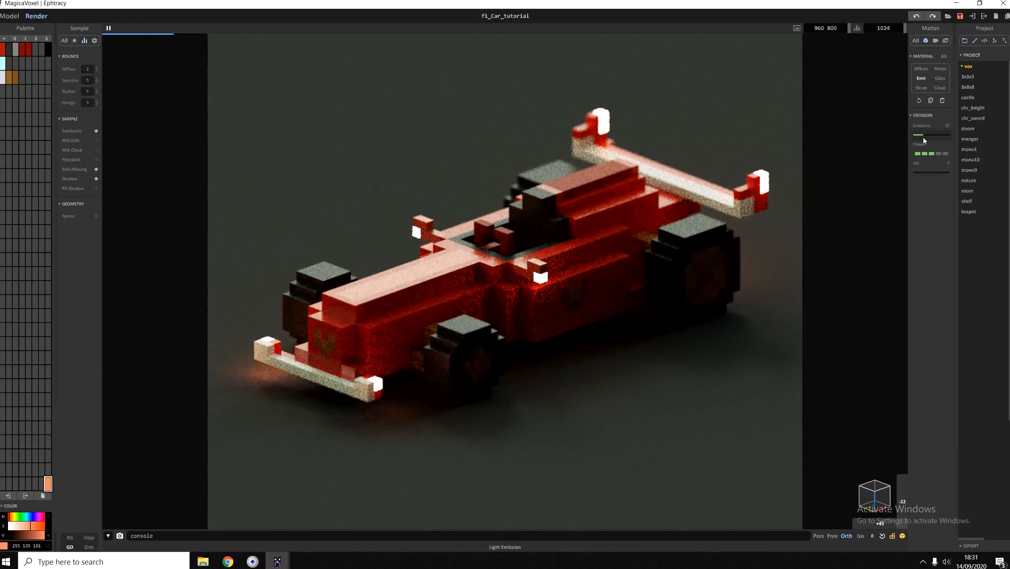
- Raise the camera's aperture in stages up to 100 to blur the glowing lights
click(935, 41)
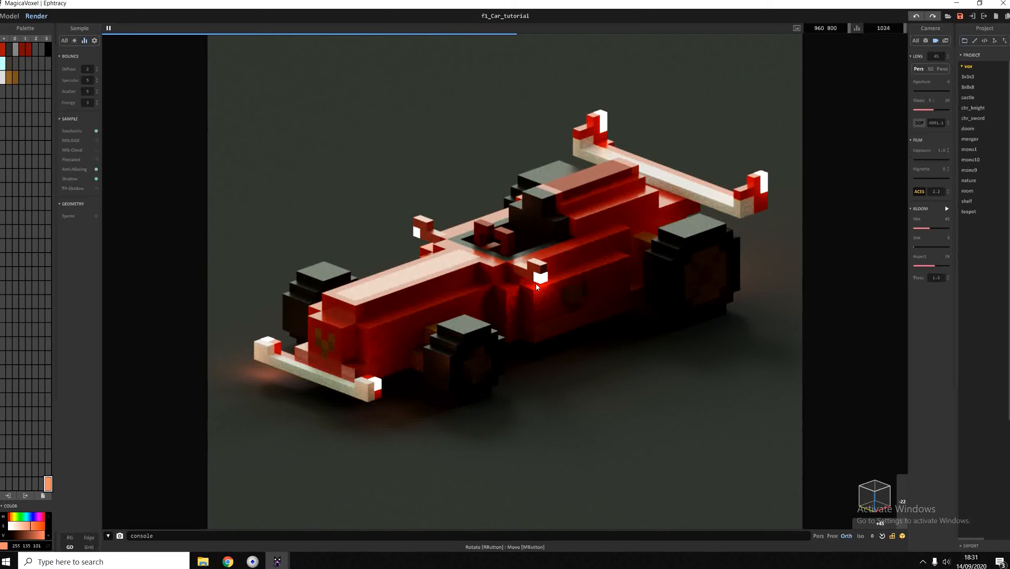
click(922, 91)
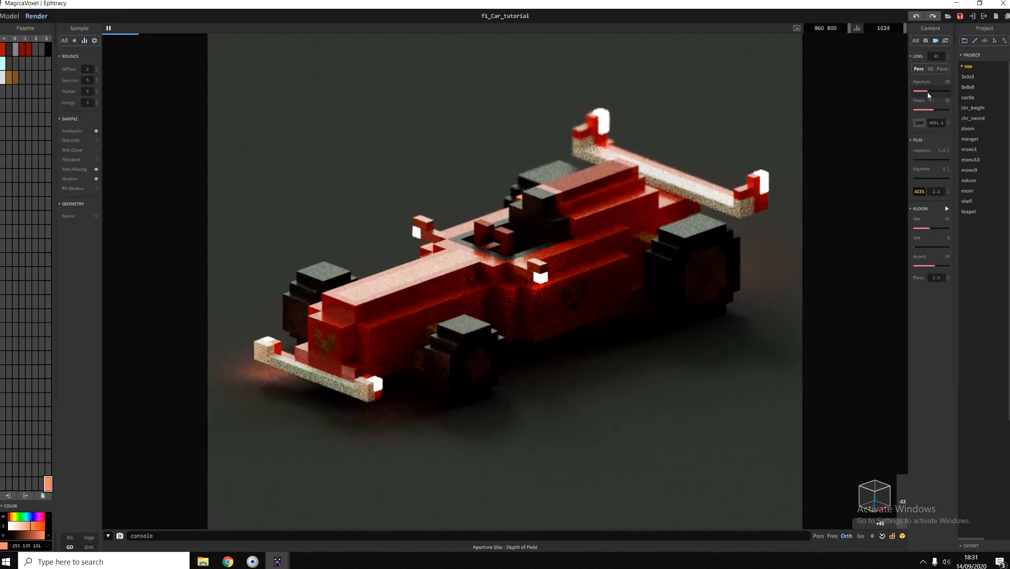
click(927, 93)
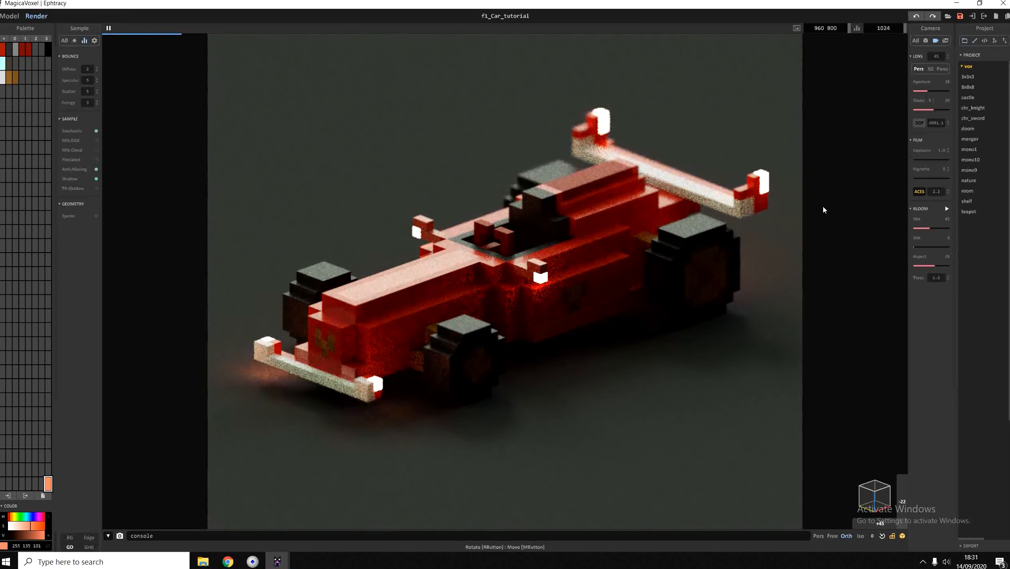
click(935, 91)
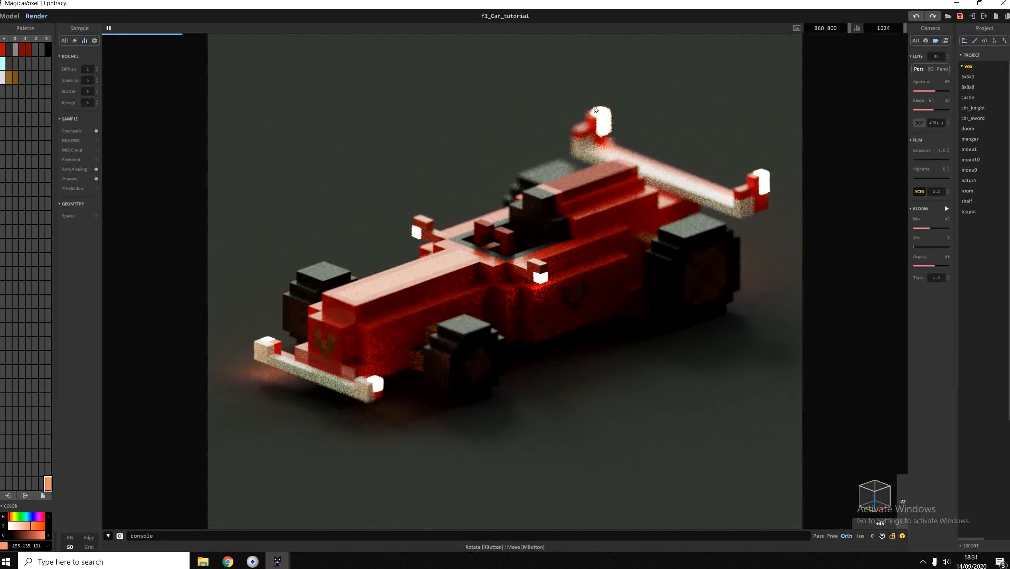
click(943, 91)
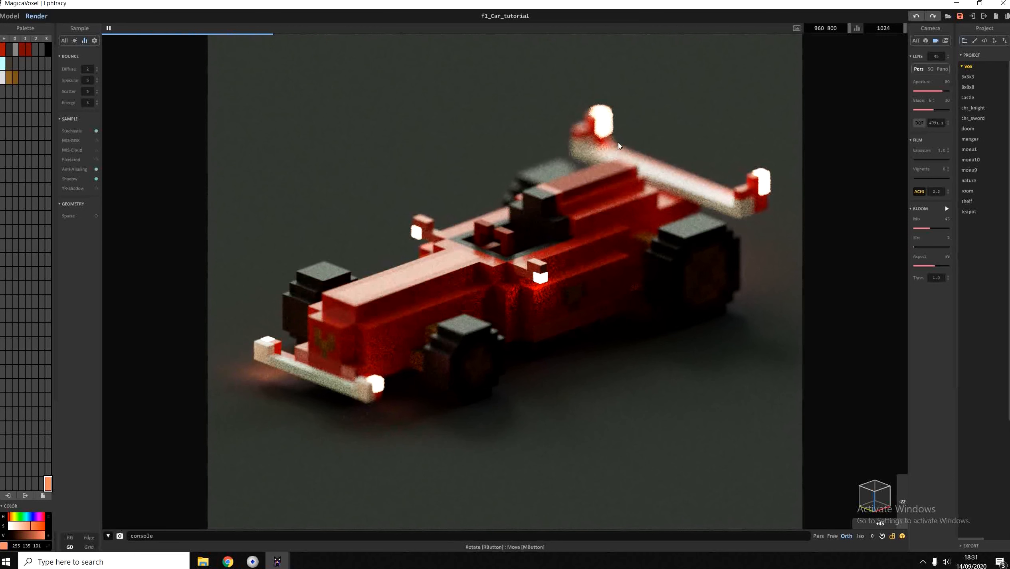
click(948, 91)
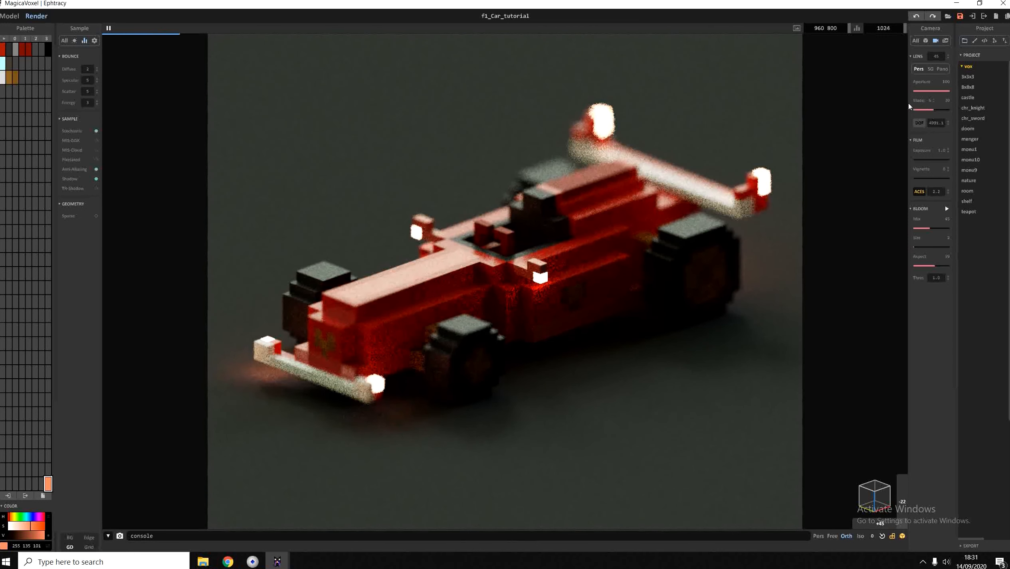
- Focus the depth of field on the nose and front wheel area, and set the aperture's blade number to 5
click(368, 311)
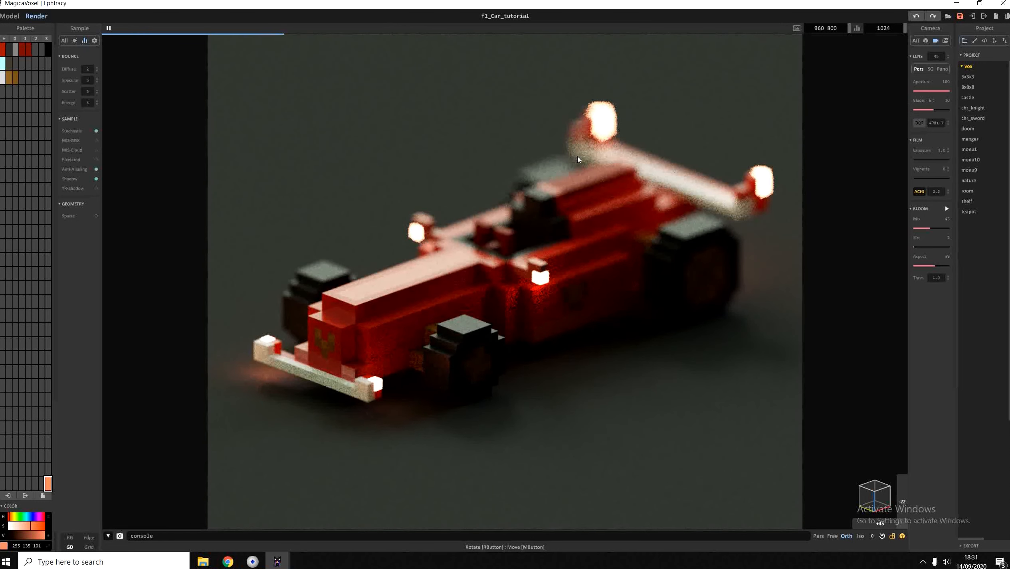
click(931, 100)
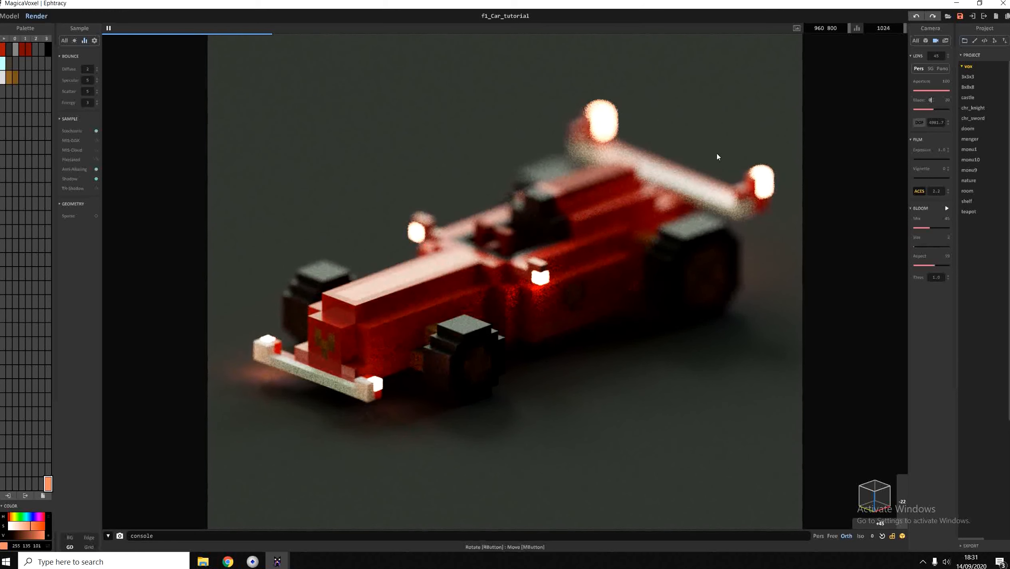
click(409, 362)
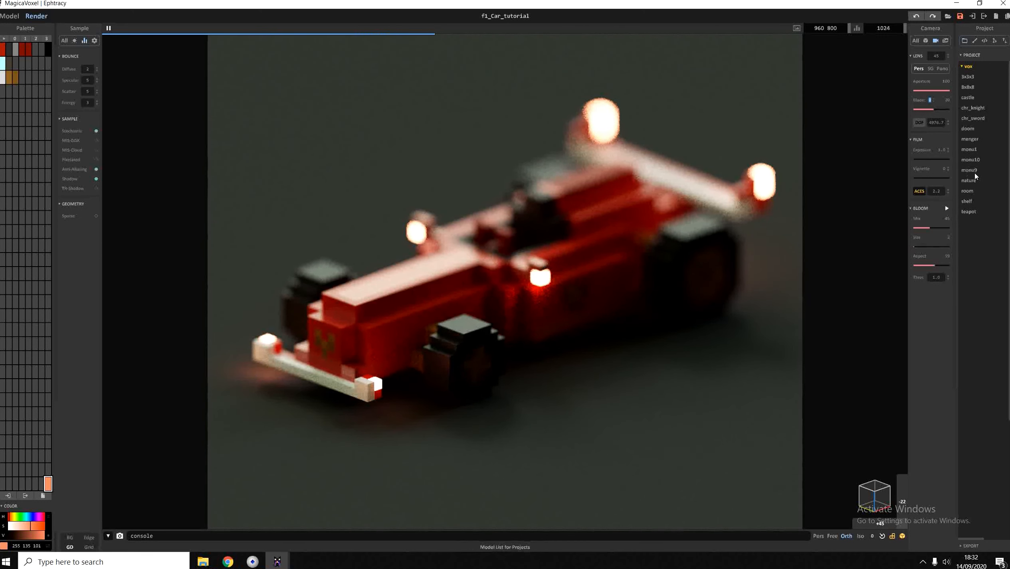
key(Return)
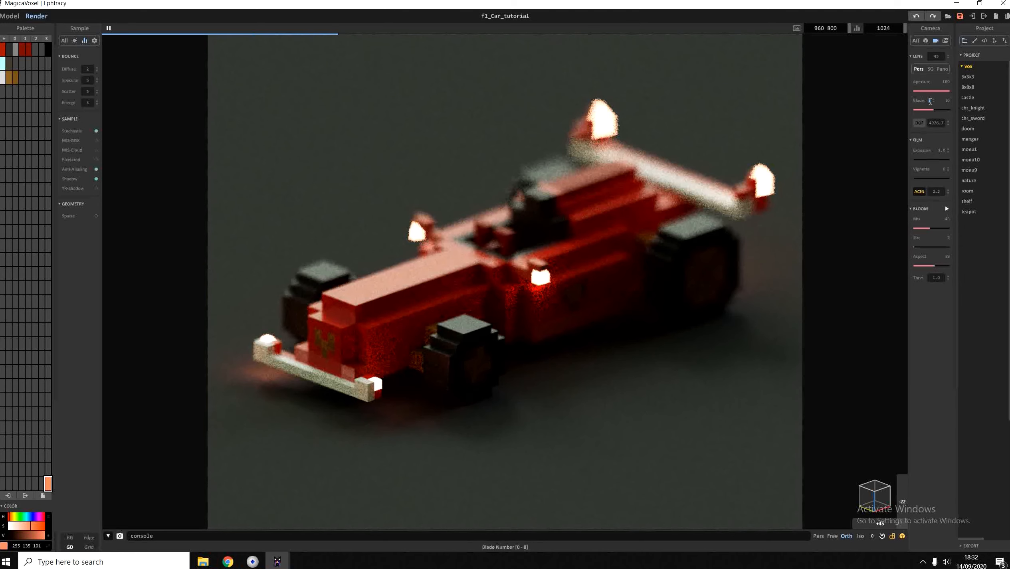
text(5)
key(Return)
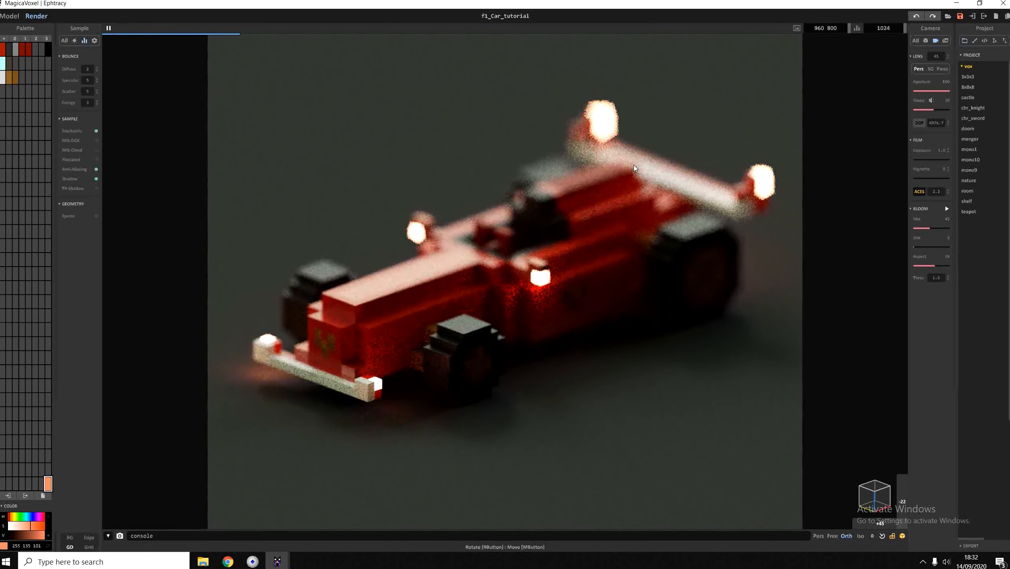
- Frame the car in a low close-up from behind and focus on the glowing mirror and the rear wing's glowing end
scroll(597, 202, down, 5)
scroll(537, 230, up, 9)
right_drag(536, 230, 344, 260)
scroll(356, 247, down, 5)
scroll(344, 275, up, 5)
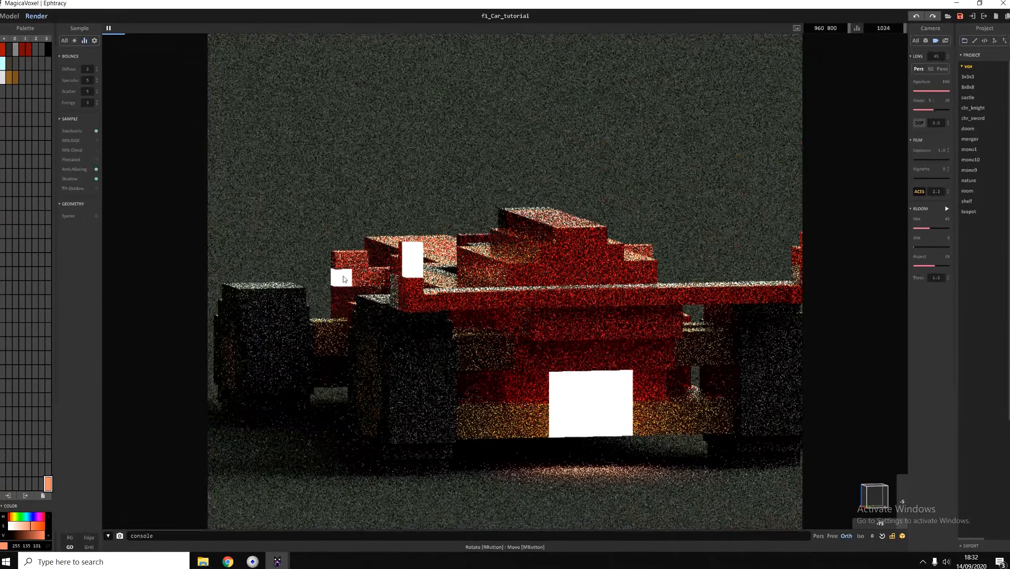
click(344, 279)
click(416, 290)
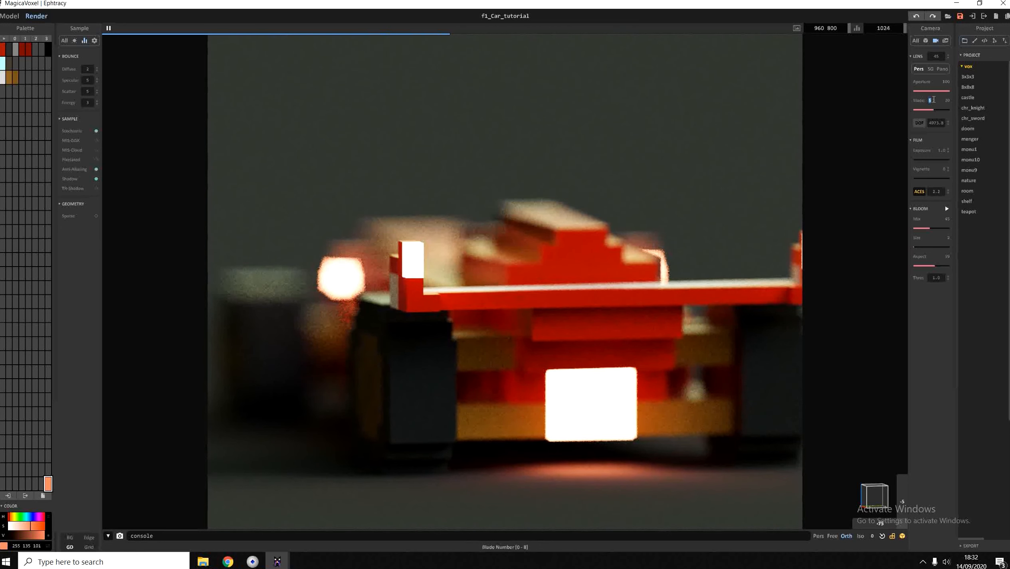
- Set the aperture's blade number to 5 and try several blade rotation angles, starting from -180 and ending just below zero
click(933, 100)
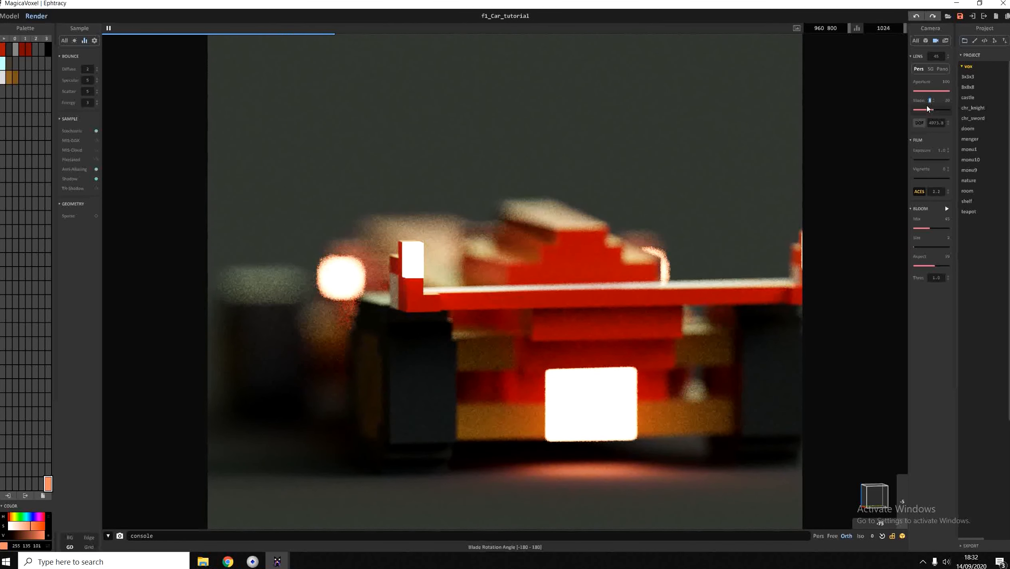
text(5)
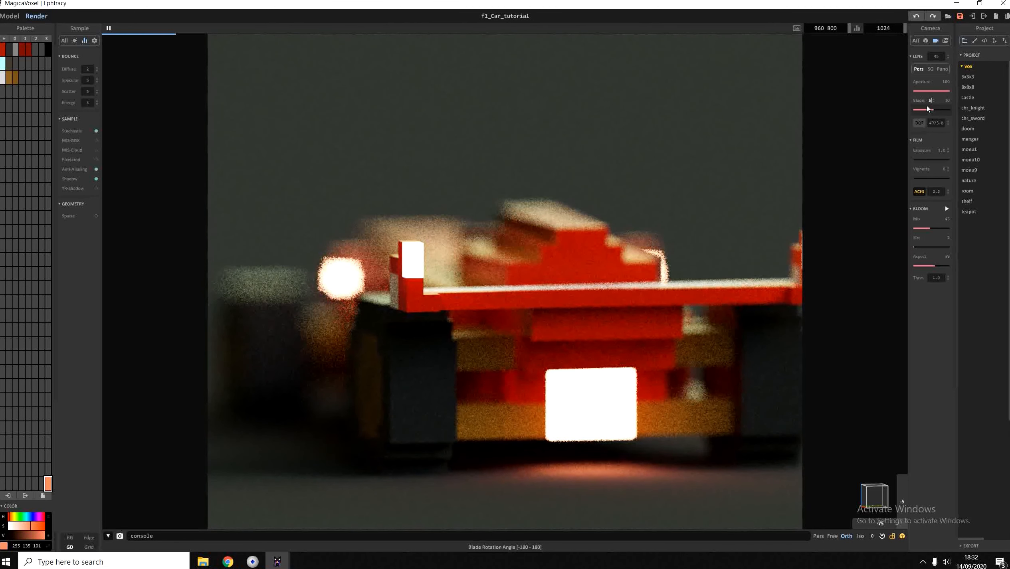
click(947, 100)
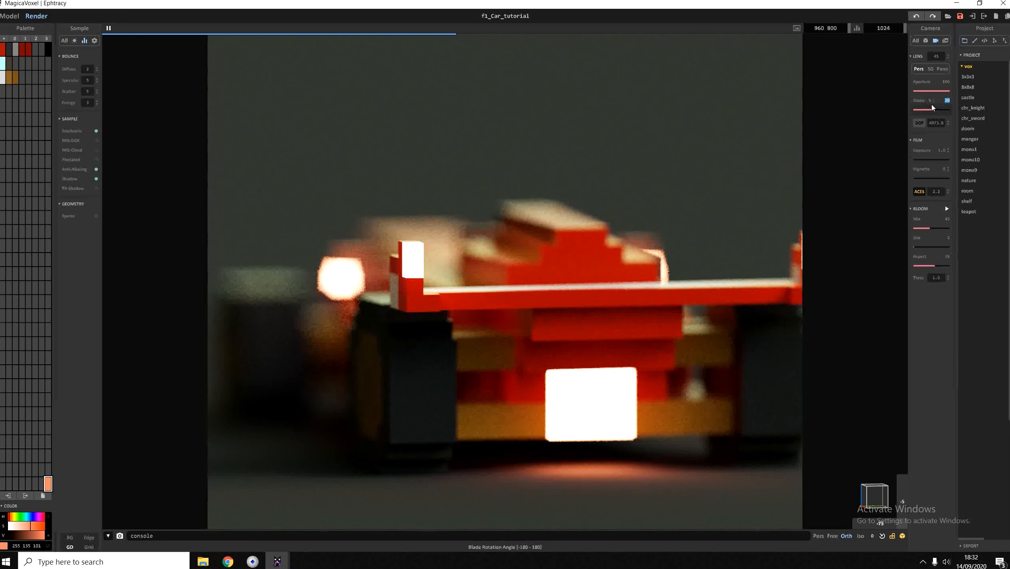
drag(931, 109, 900, 114)
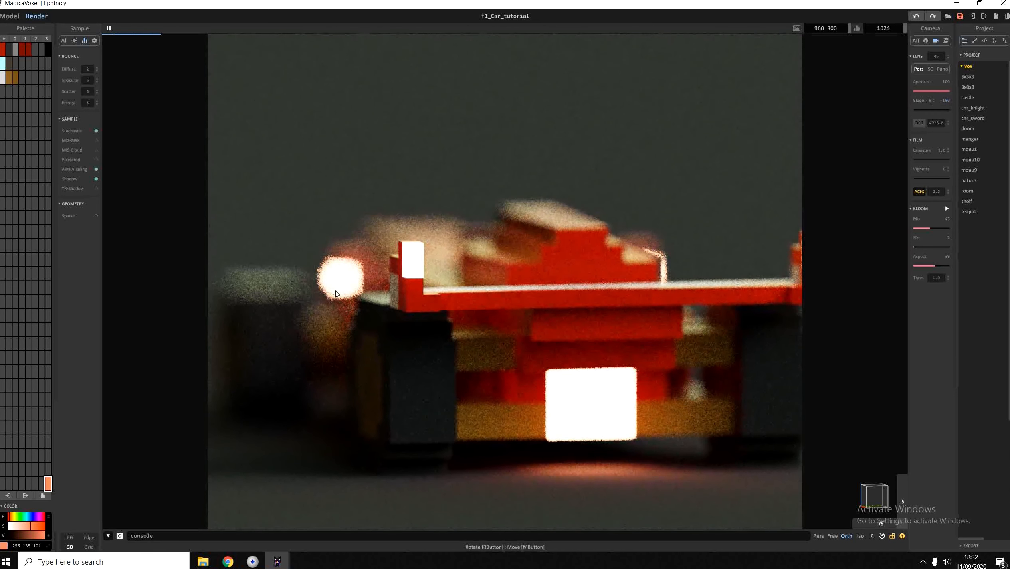
click(923, 110)
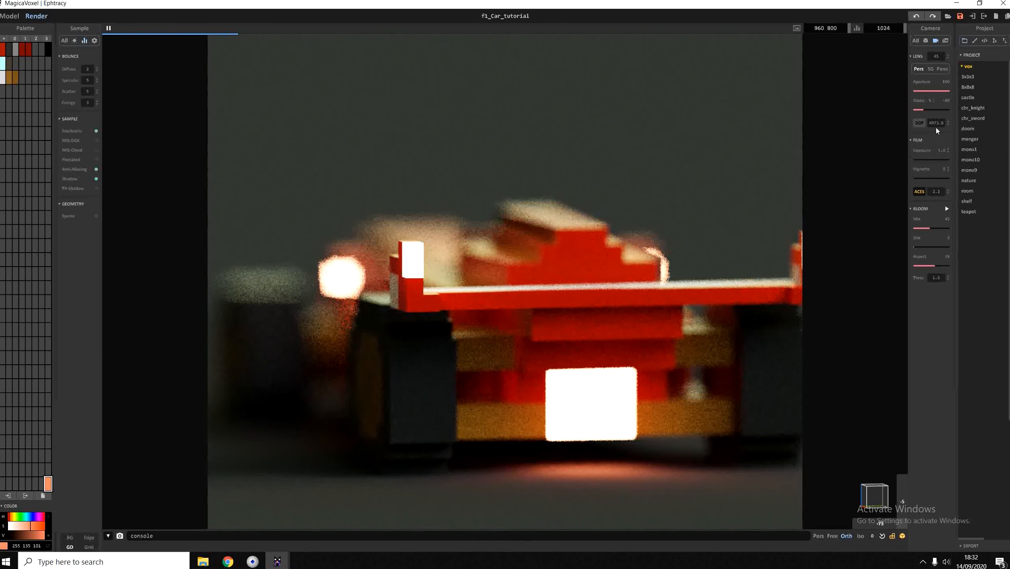
click(930, 110)
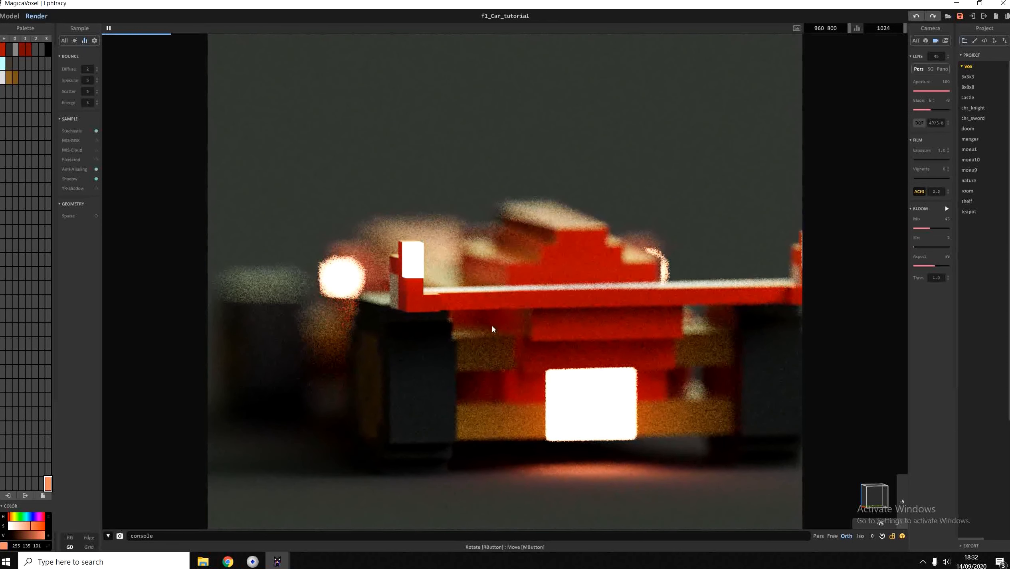
- Frame the whole car in a three-quarter view from the front and lower the camera's aperture to about 37
right_drag(502, 259, 596, 294)
scroll(595, 319, down, 4)
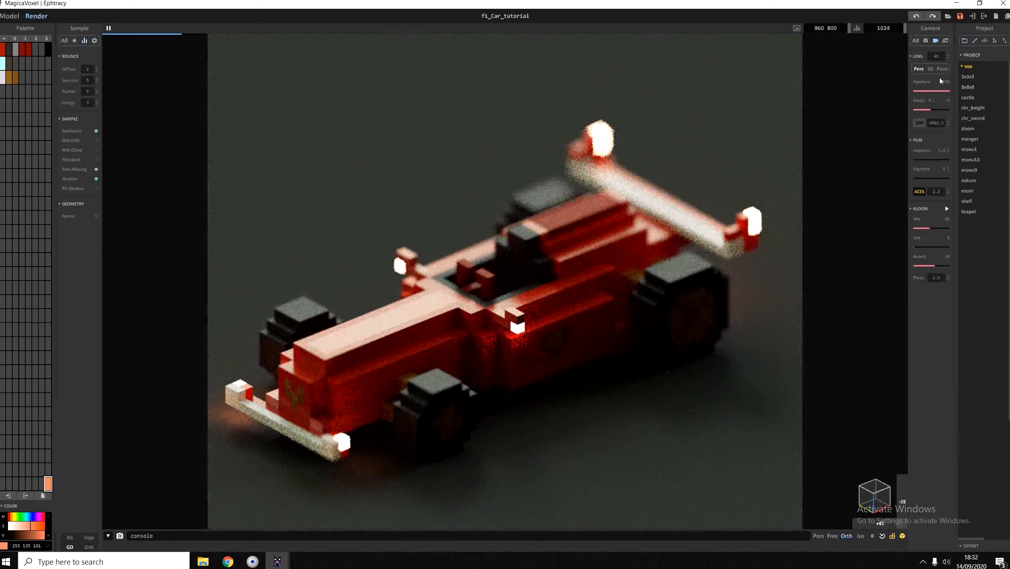
drag(949, 91, 923, 96)
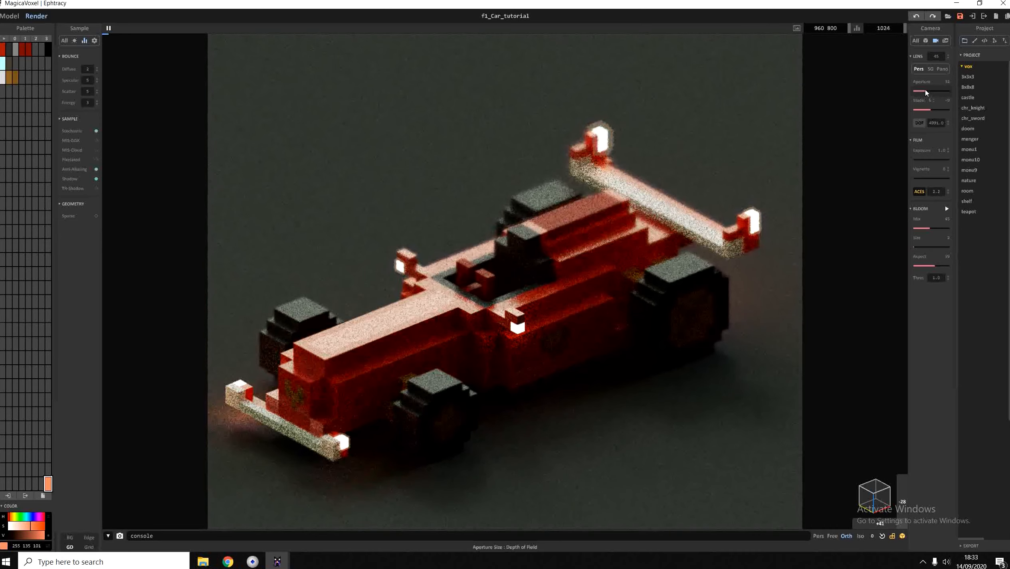
mouse_move(587, 249)
right_down()
mouse_move(590, 232)
mouse_move(591, 244)
right_up()
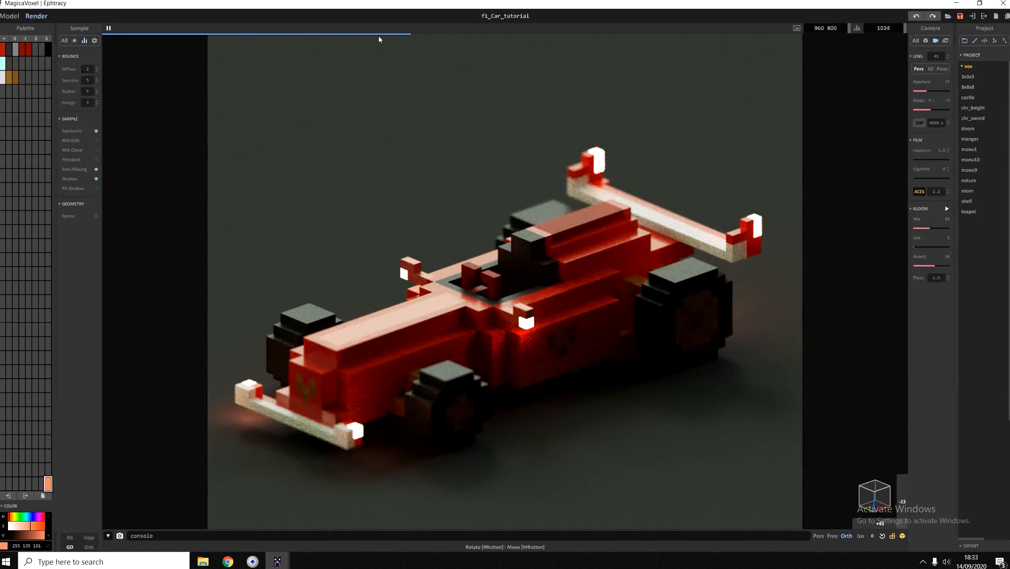
right_drag(499, 235, 468, 216)
click(468, 217)
click(484, 227)
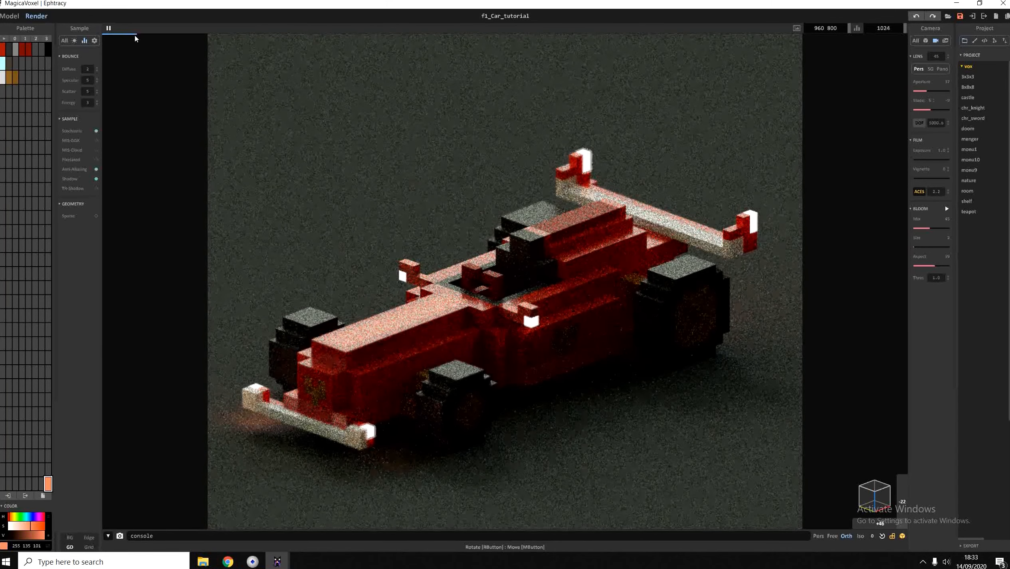
- Try film exposure and vignette adjustments on the render, and return the vignette to 0
drag(923, 159, 887, 217)
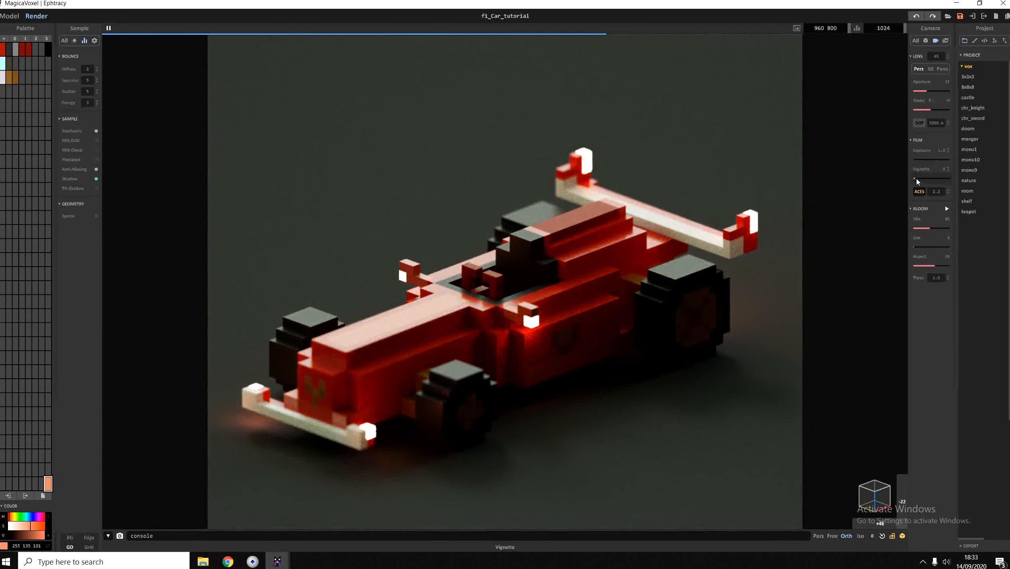
mouse_move(917, 181)
mouse_down()
mouse_move(942, 180)
mouse_move(925, 180)
mouse_up()
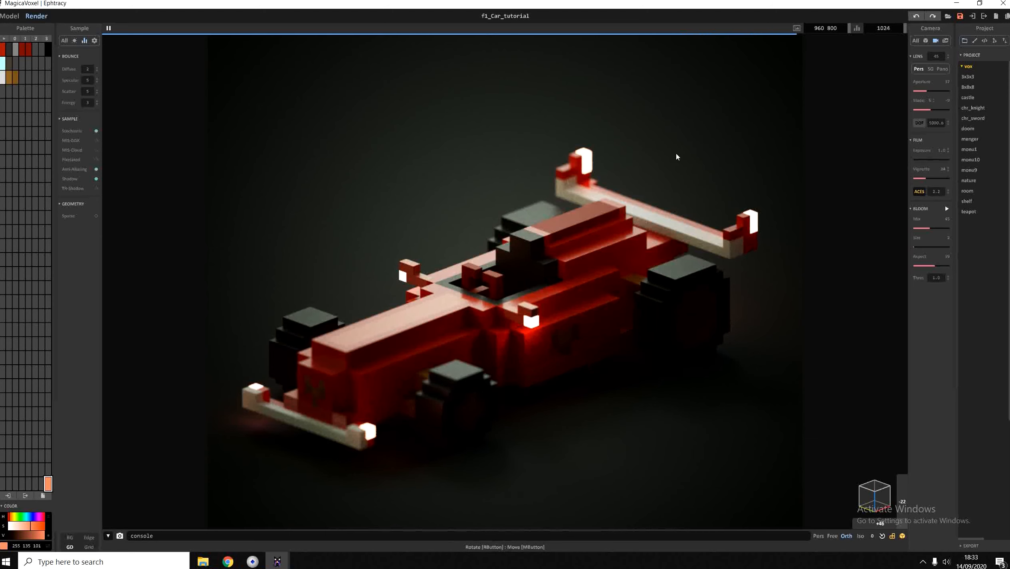
drag(937, 186, 923, 182)
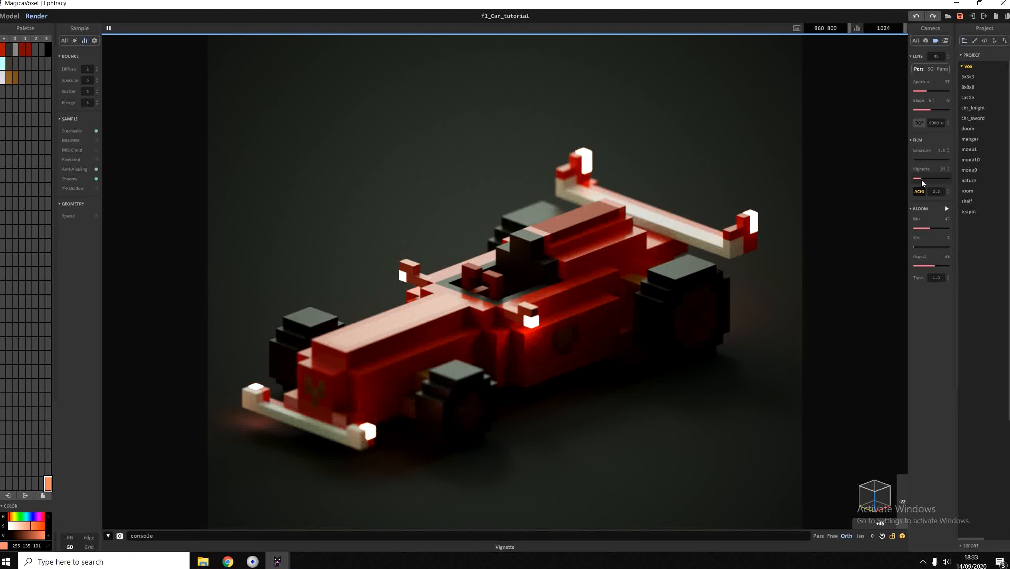
drag(922, 182, 898, 185)
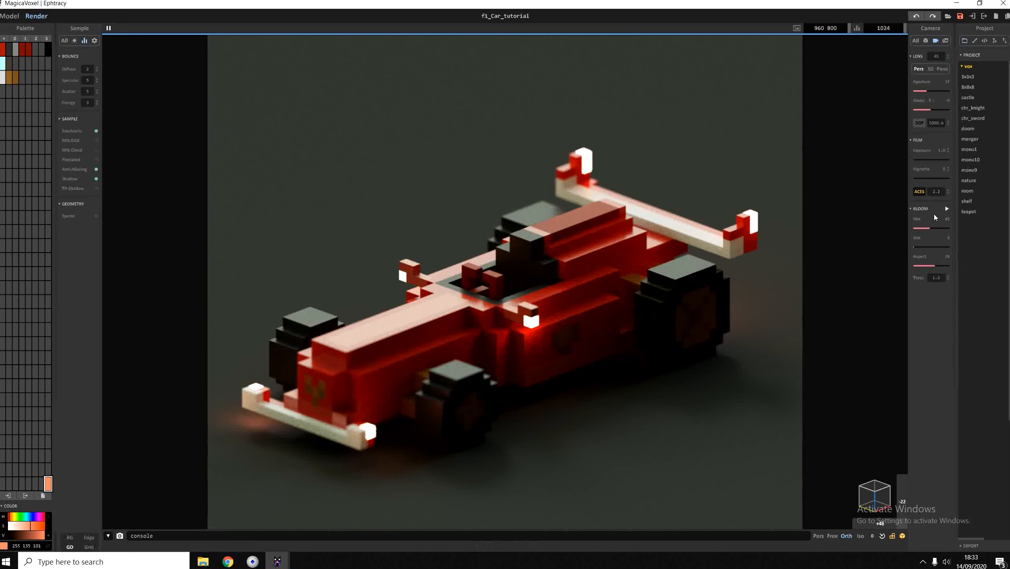
- Enable bloom for the glowing lights, compare the render with and without it, and leave it on
click(946, 208)
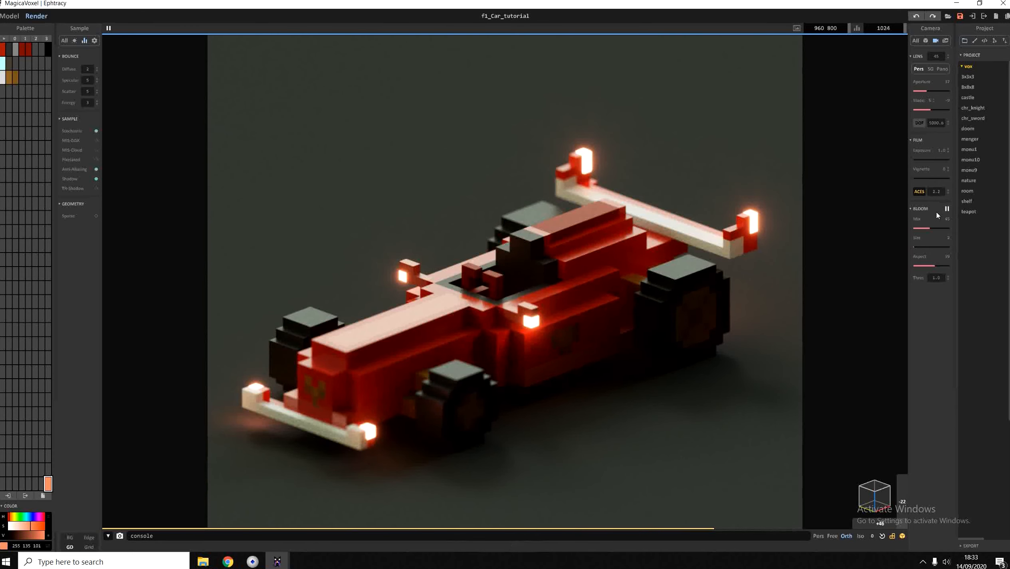
click(947, 208)
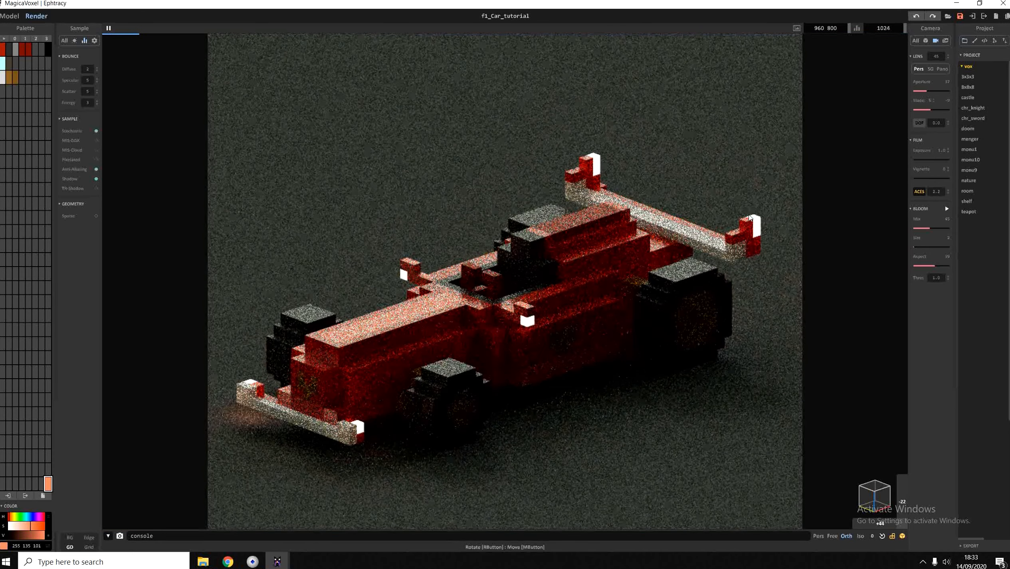
click(946, 208)
right_drag(732, 272, 715, 240)
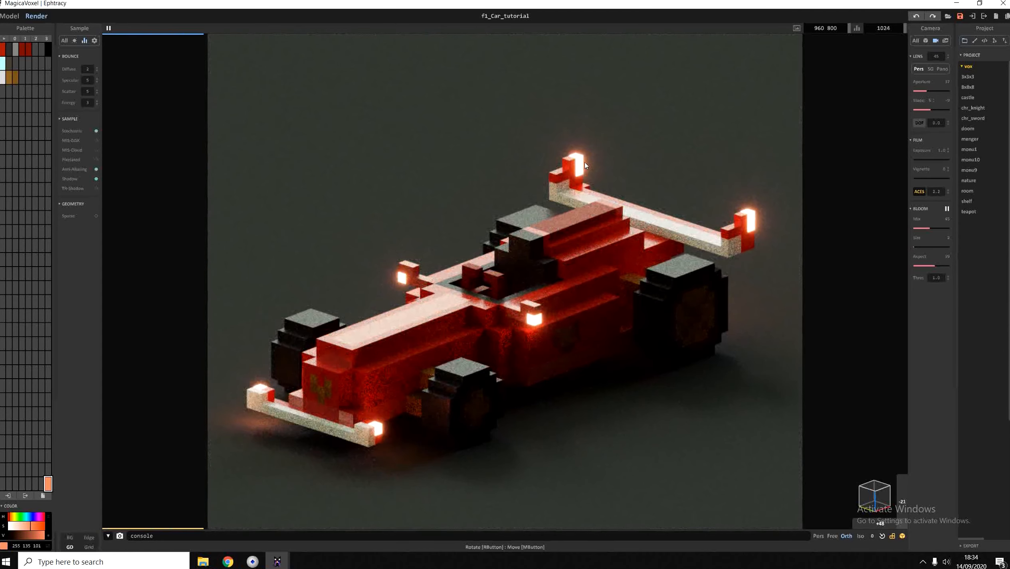
- Focus on the car's side and set the bloom mix to about 30, size to about 86 and aspect to 100
click(606, 306)
scroll(605, 305, up, 1)
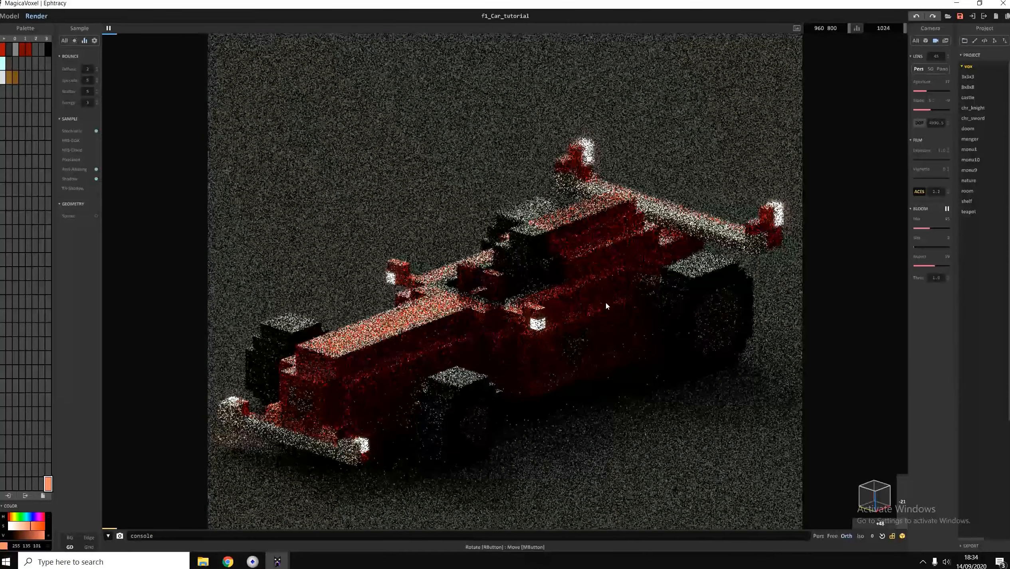
drag(930, 228, 945, 253)
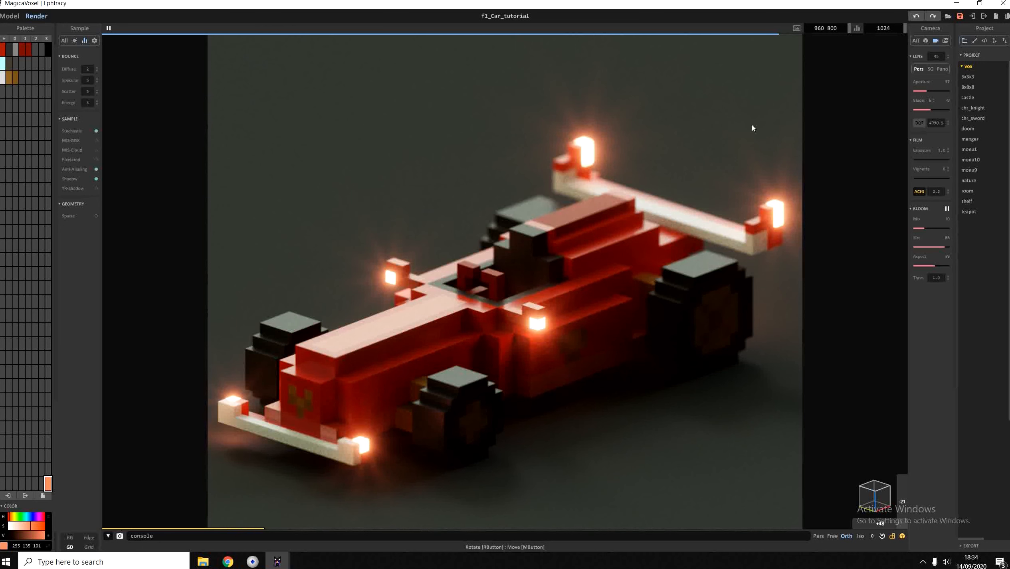
drag(935, 267, 971, 277)
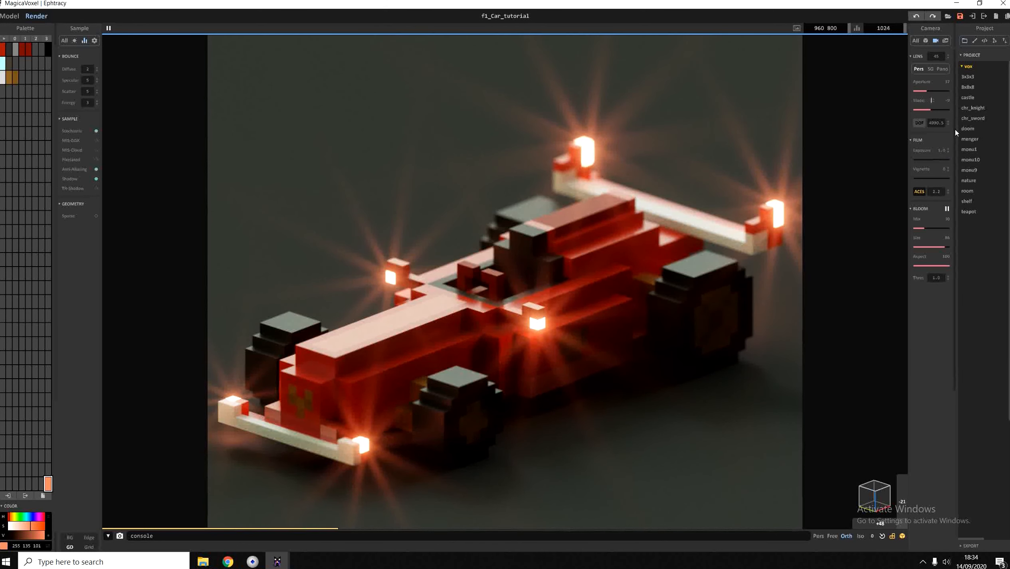
- Try a very low aperture blade number for straight light streaks, and set it to 8 for star-shaped flares
key(Return)
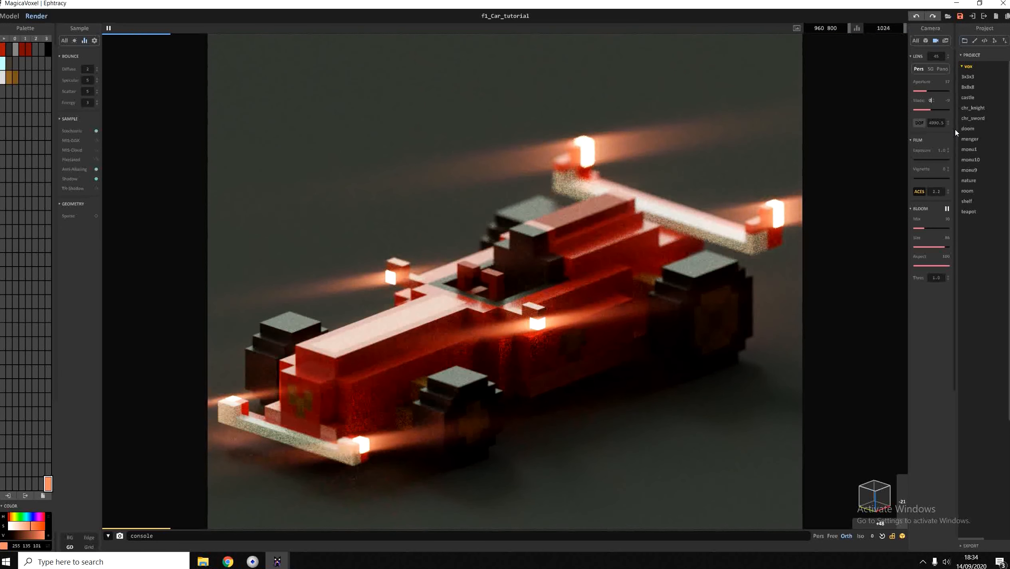
click(930, 100)
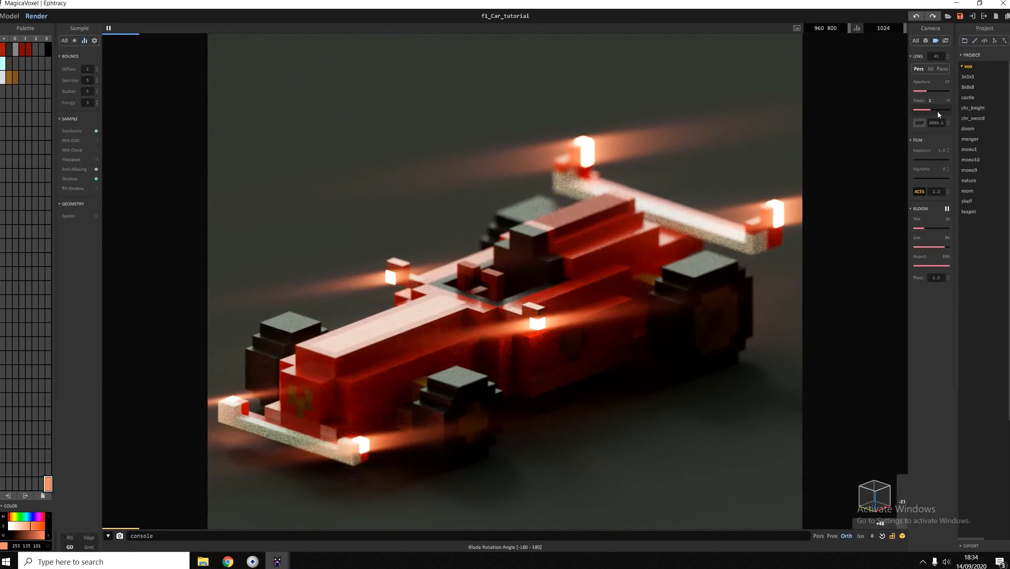
key(BackSpace)
text(8)
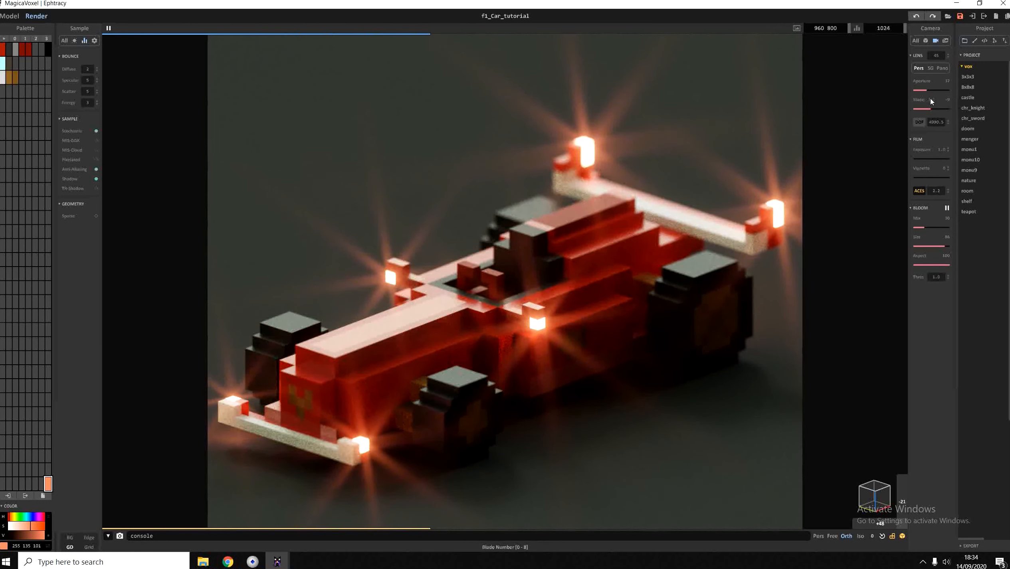
- Try a bloom aspect of about 33 and a blade number of 3, restoring them to 100 and 8
drag(936, 265, 927, 265)
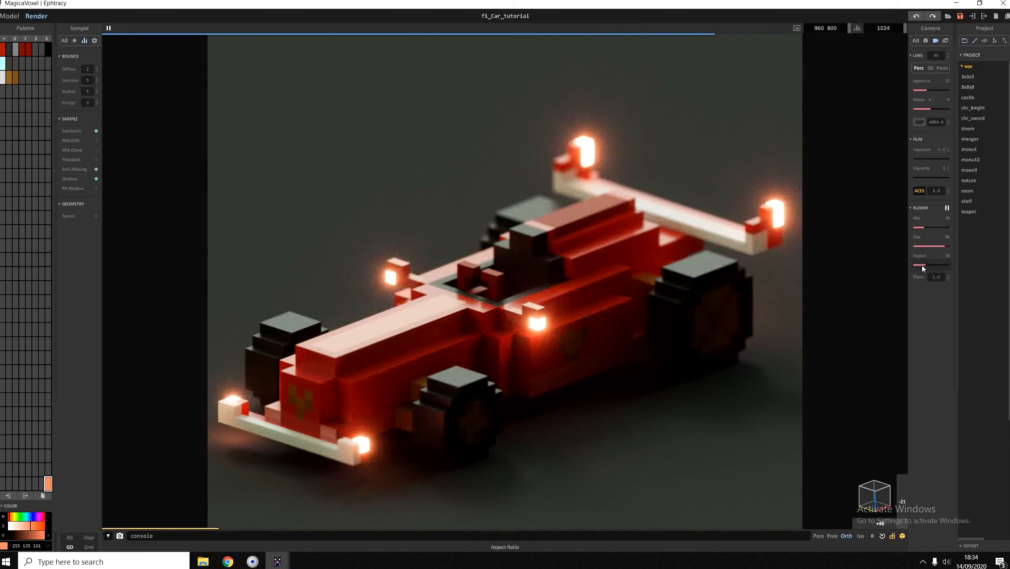
drag(923, 265, 952, 265)
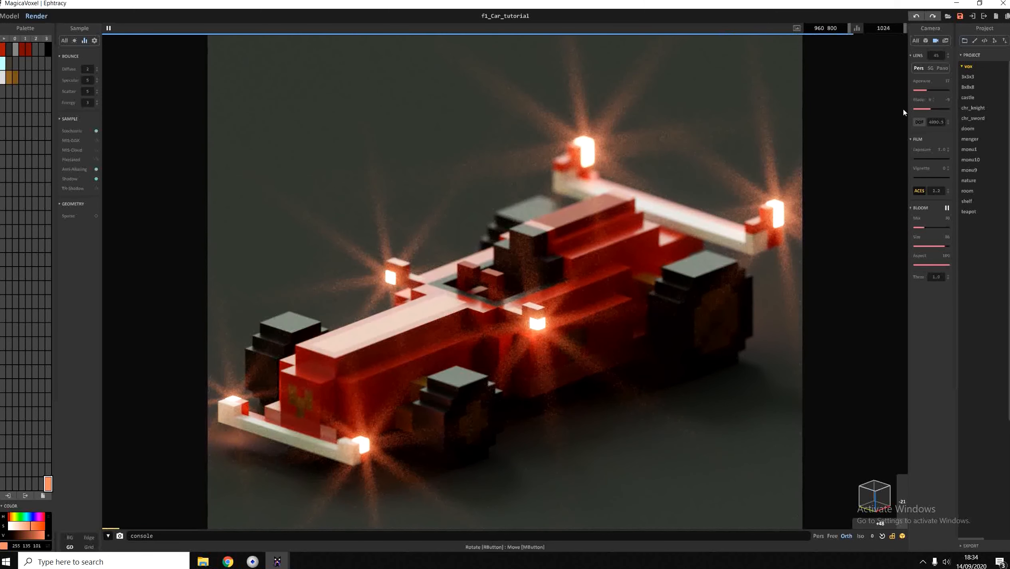
click(930, 100)
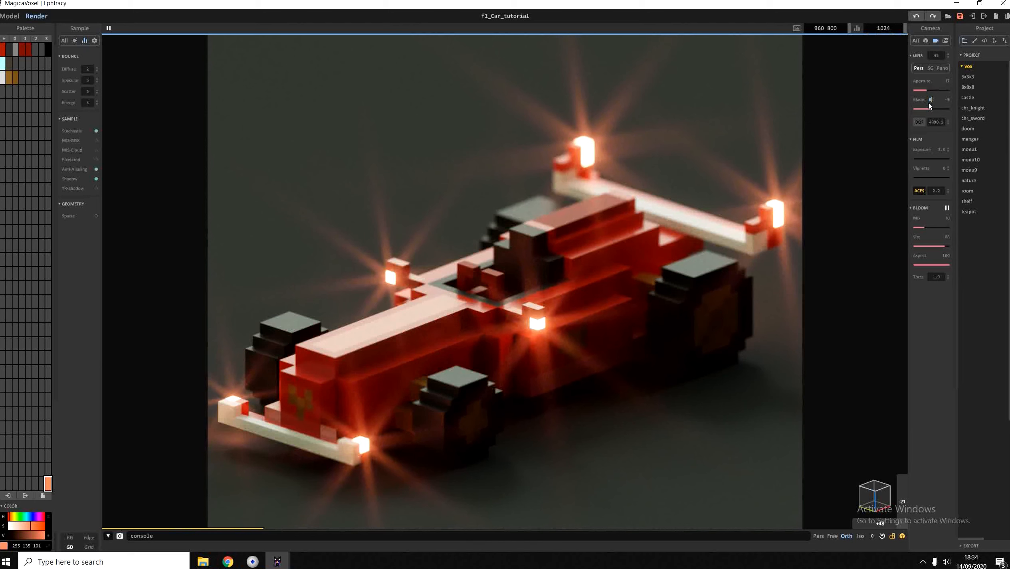
click(927, 102)
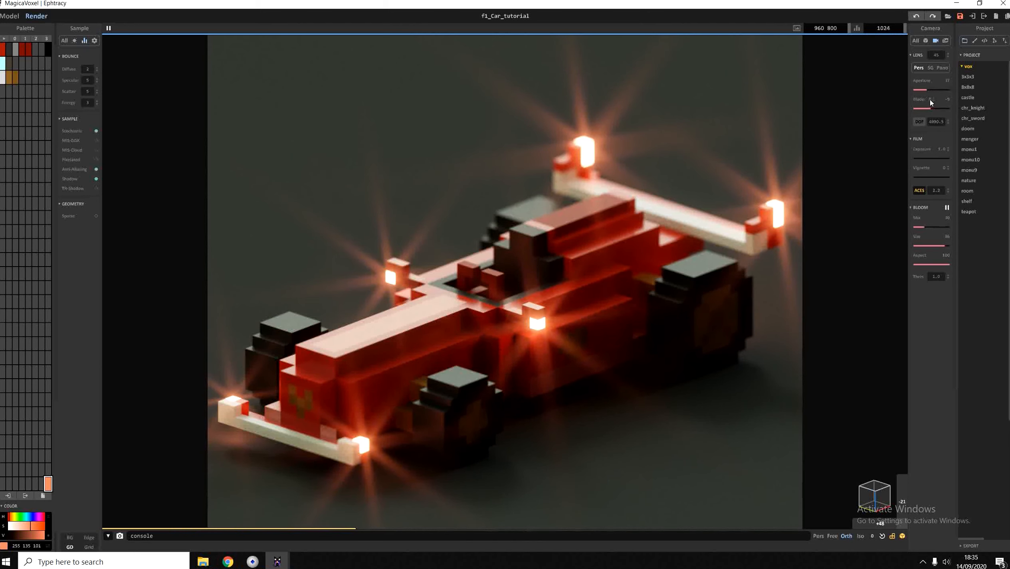
key(Return)
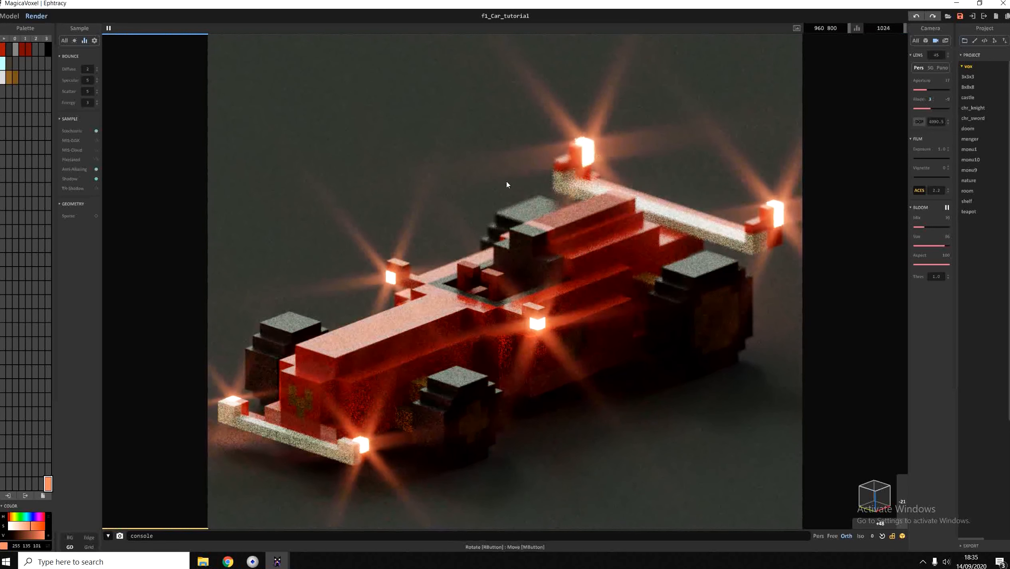
click(930, 98)
text(8)
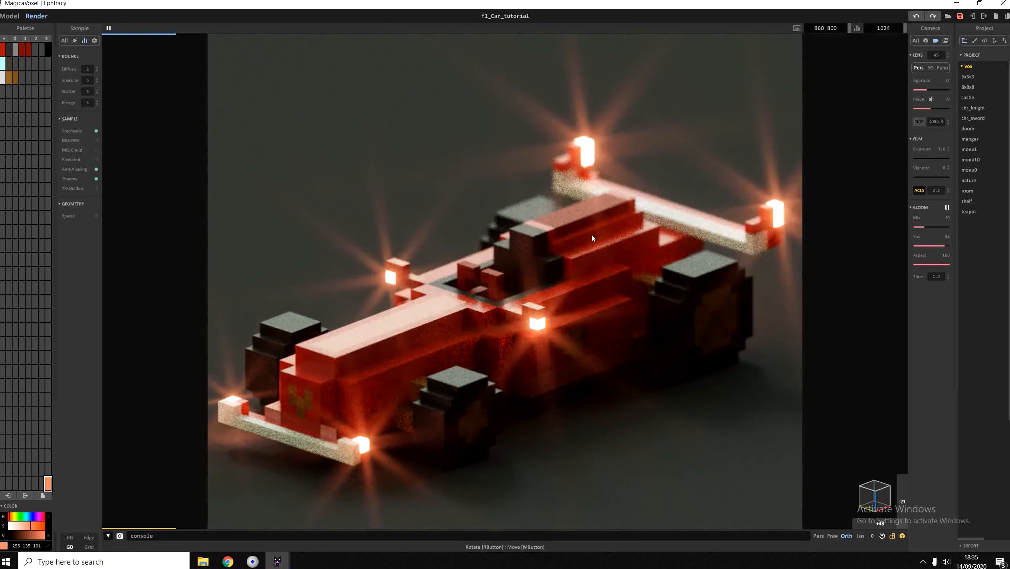
- Soften the bloom with an aspect of about 27 and a size of about 48, and focus beside the cockpit
click(923, 265)
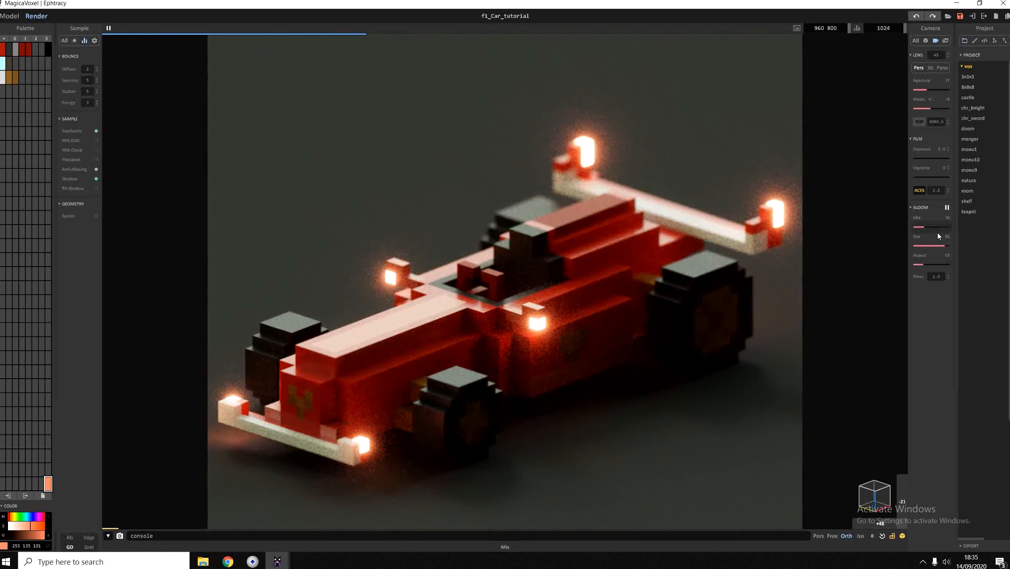
click(931, 246)
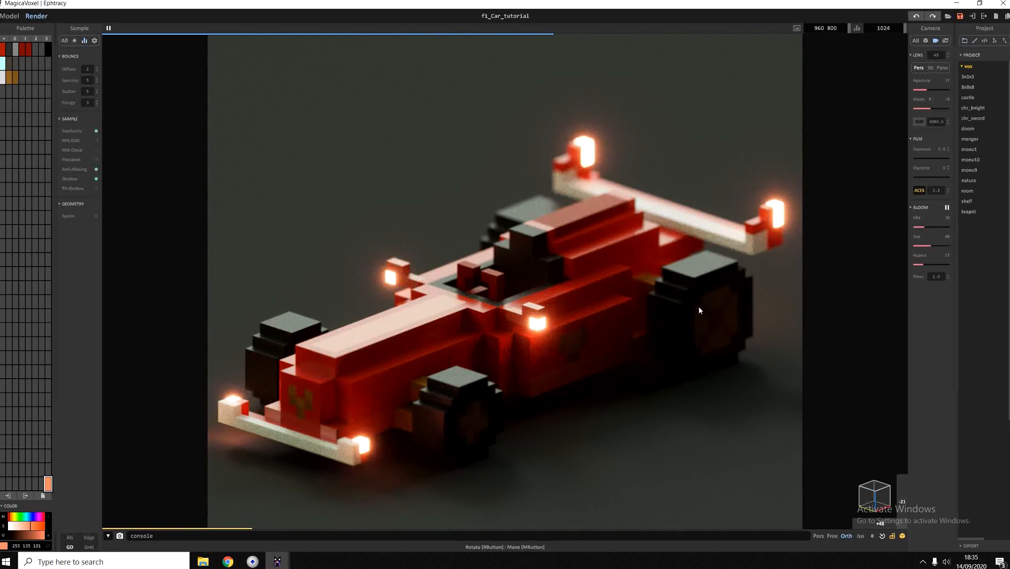
click(502, 301)
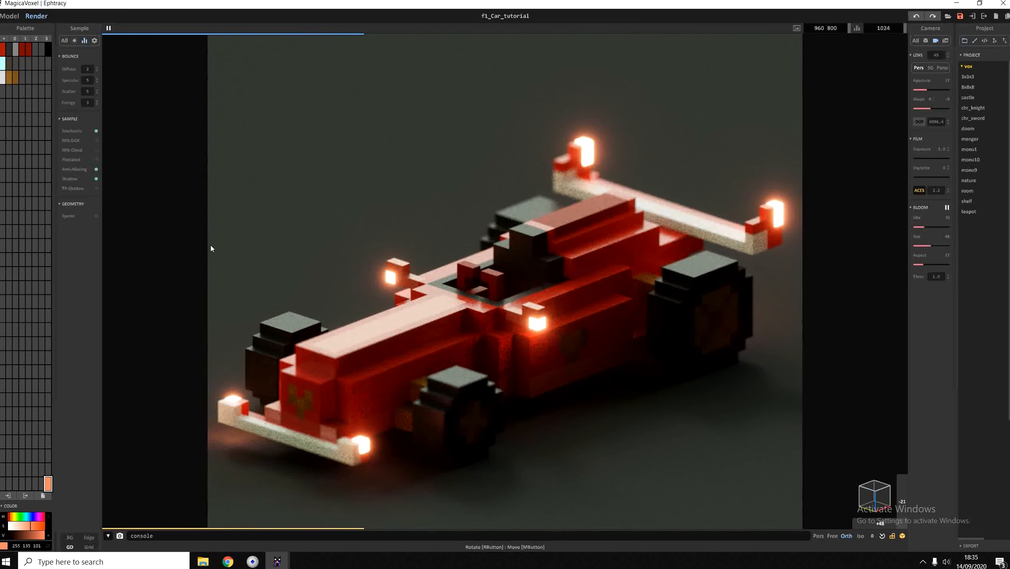
- Show all the light and display settings together and reframe the car slightly smaller and higher in the render
click(68, 44)
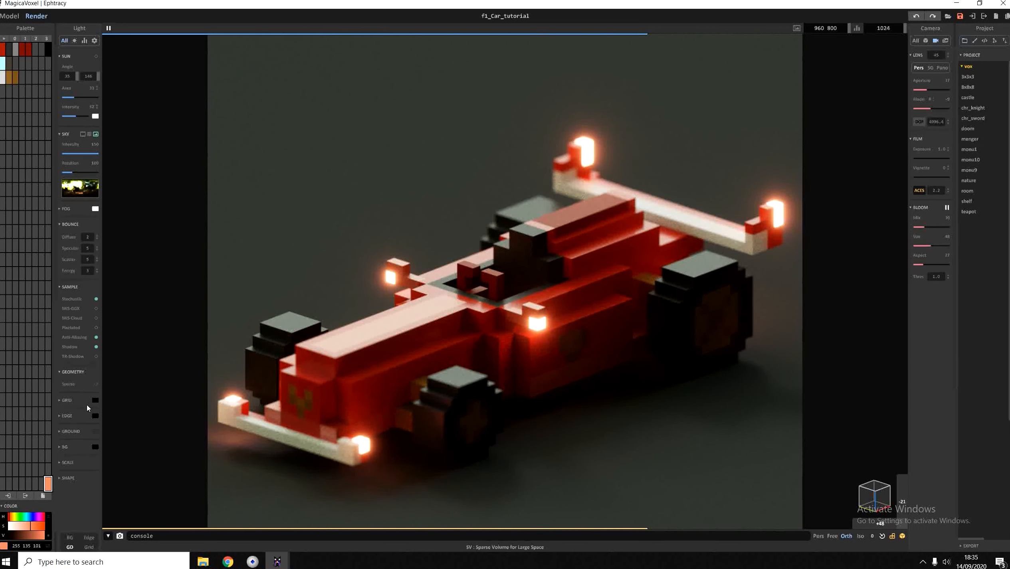
scroll(431, 369, down, 1)
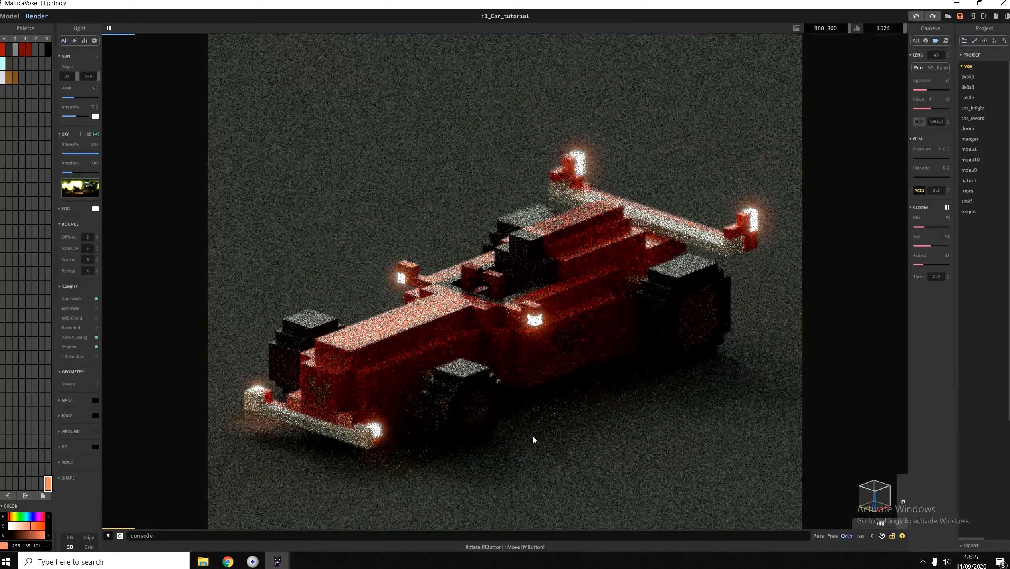
middle_drag(522, 439, 522, 425)
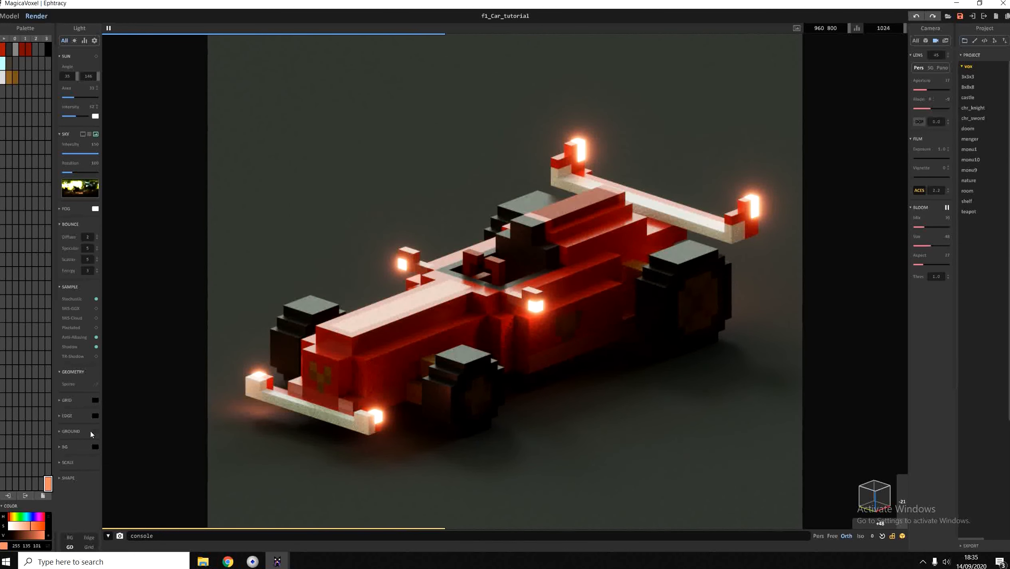
- Replace the ground with the plain background and set its colour to a light orange with saturation 126 and value 255
click(91, 433)
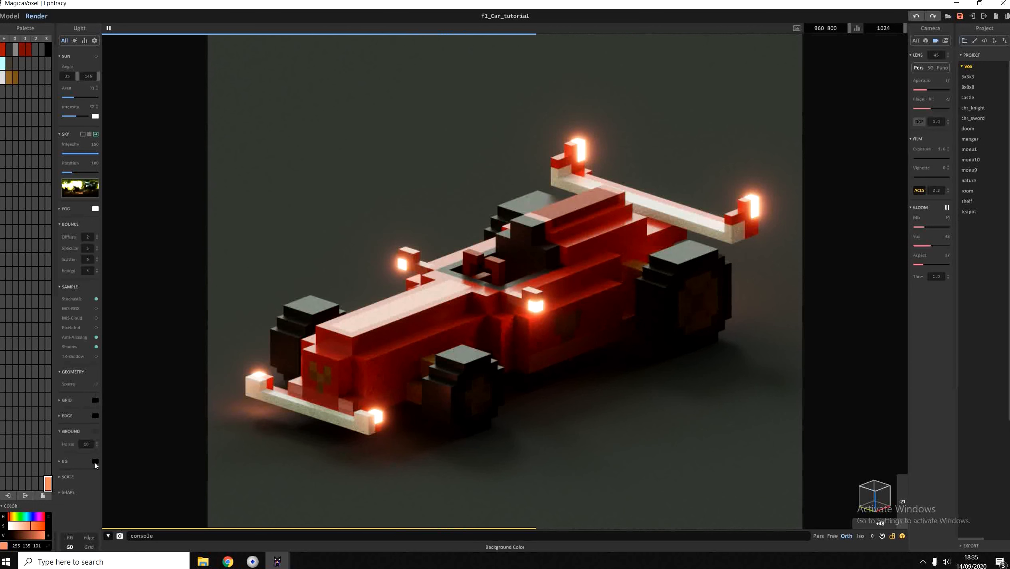
click(70, 547)
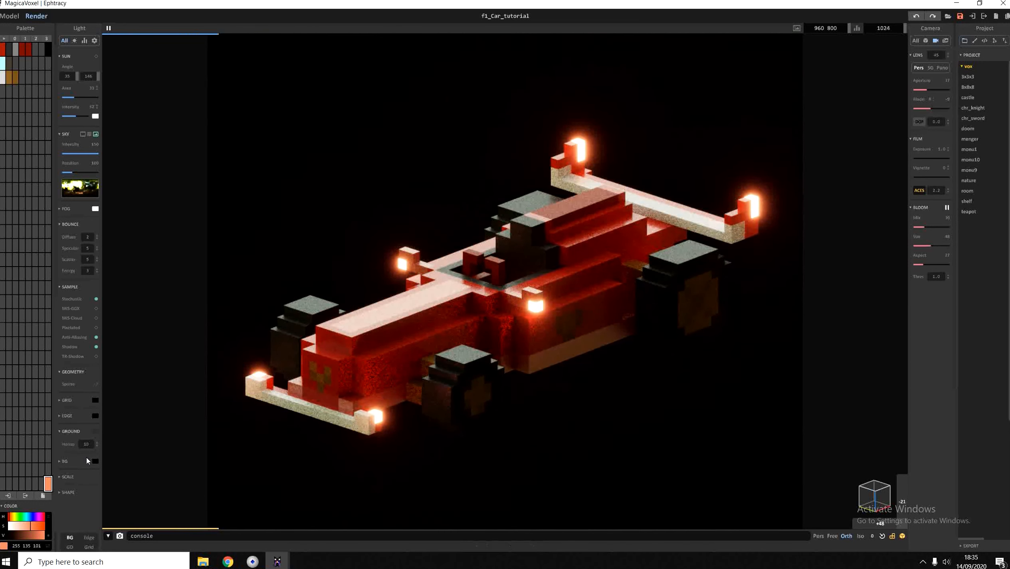
click(60, 462)
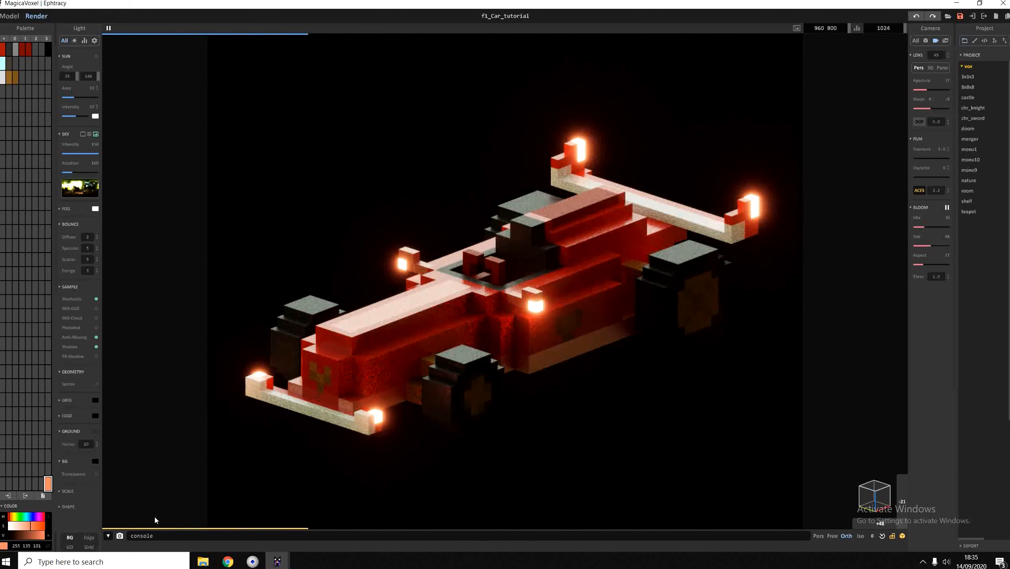
click(96, 462)
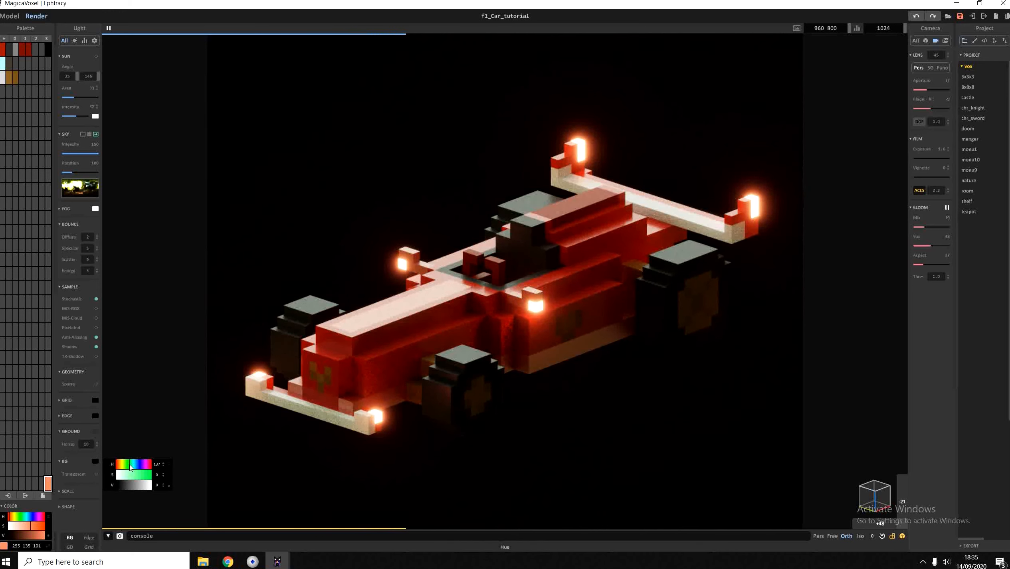
click(119, 467)
click(133, 475)
drag(143, 485, 152, 485)
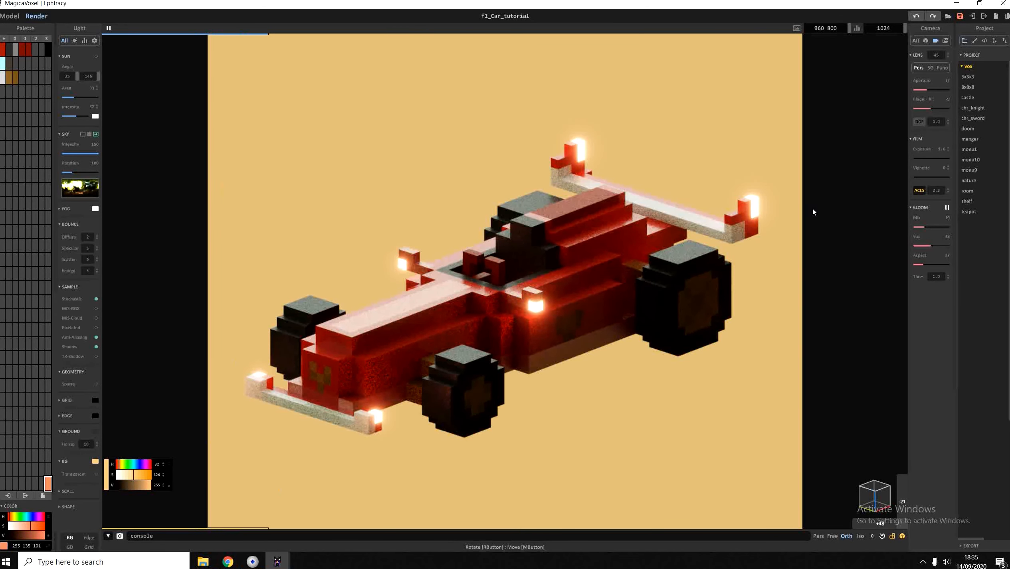
- Make the background transparent and switch the render back to the ground plane
click(96, 474)
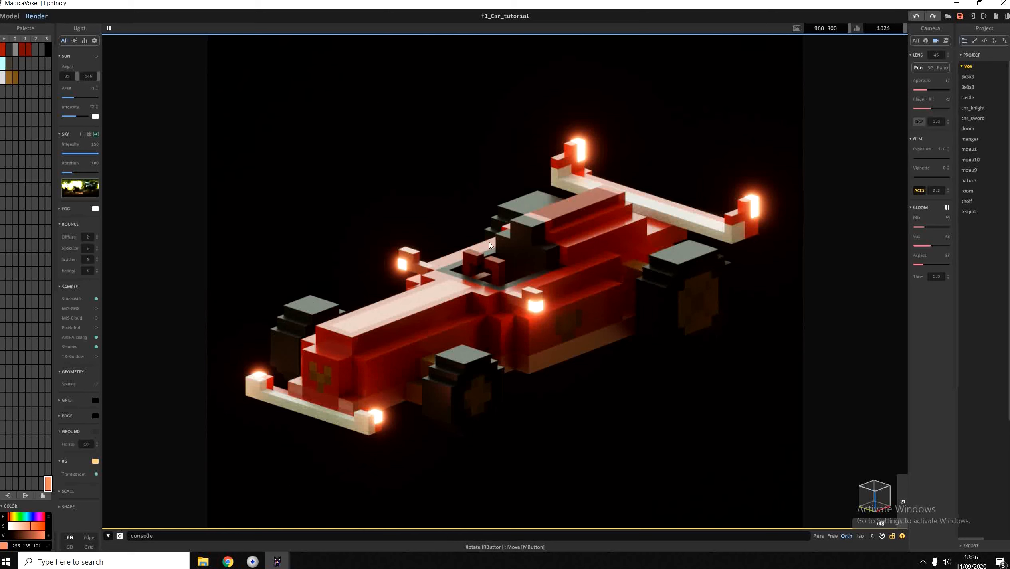
click(70, 539)
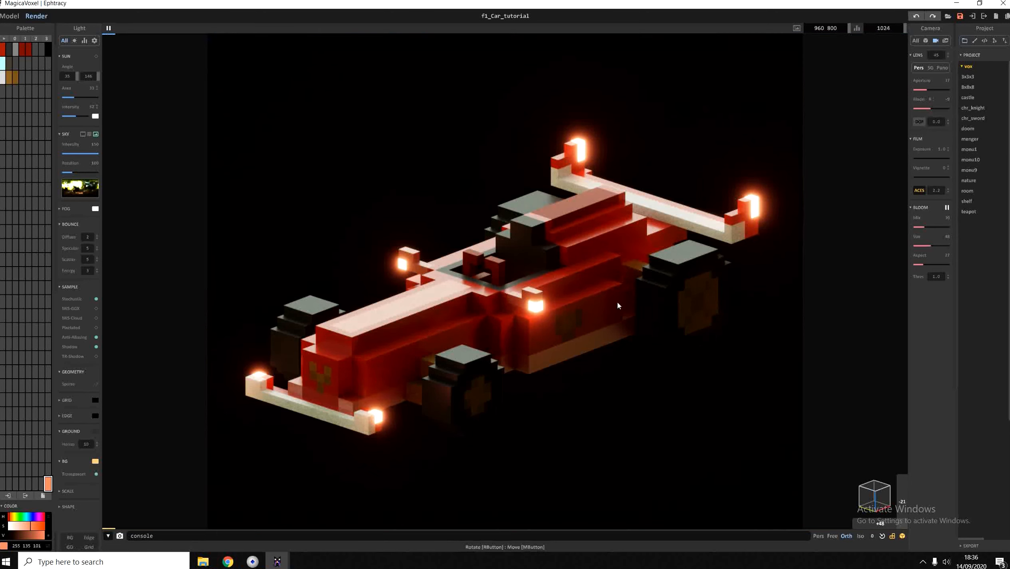
click(72, 539)
click(72, 548)
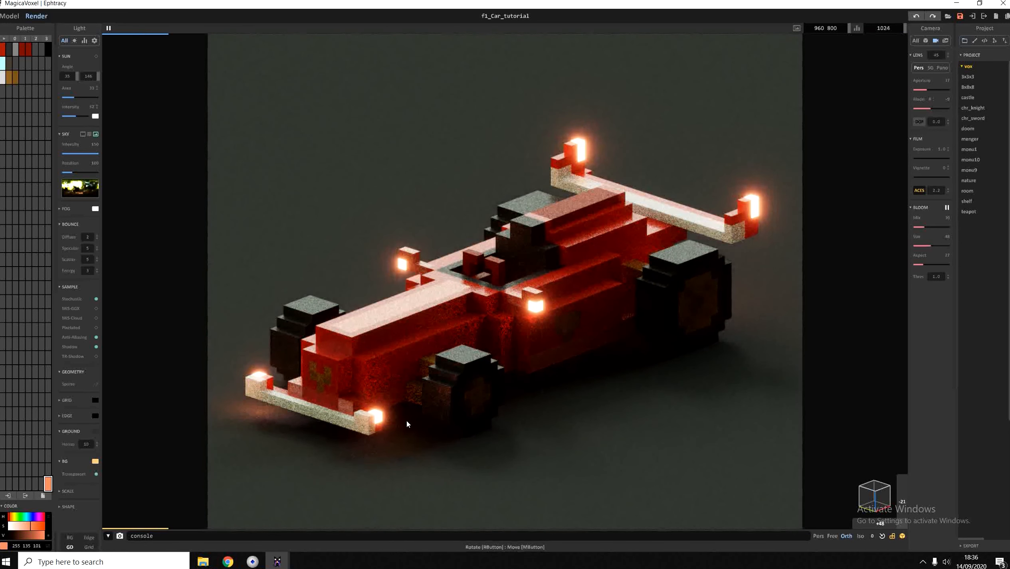
- Try a bright orange-yellow ground colour with saturation about 149 and value about 166
click(60, 462)
click(95, 431)
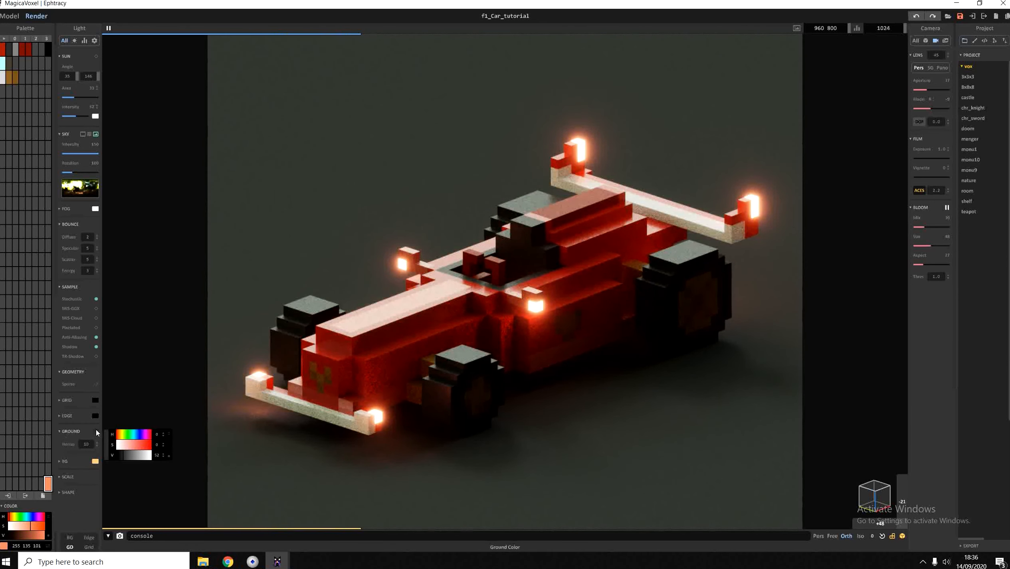
click(122, 438)
drag(122, 438, 139, 459)
click(132, 446)
click(142, 445)
click(136, 445)
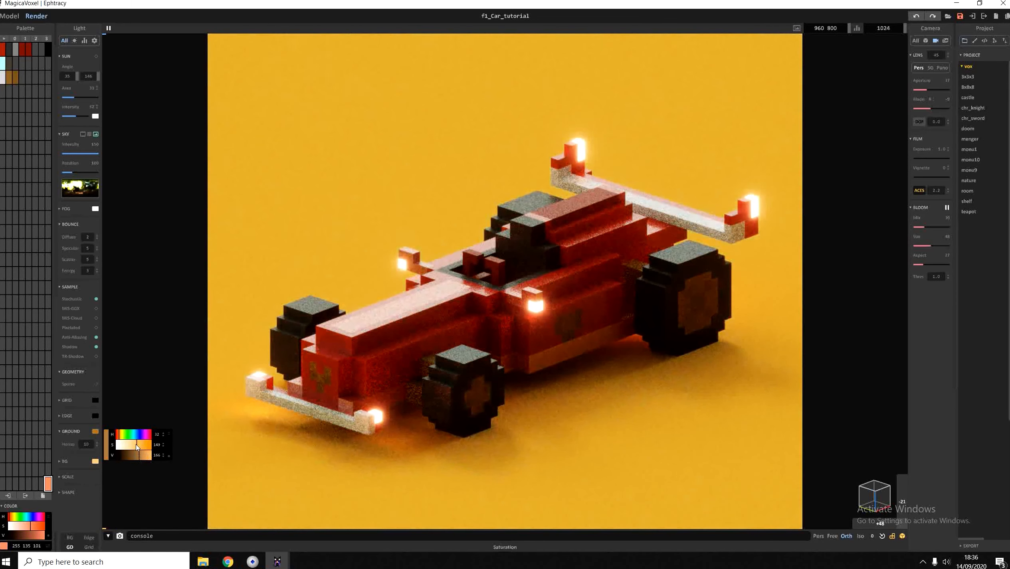
- Set the ground colour to a warm dark brown with hue about 24, saturation about 143 and value about 96
click(120, 435)
drag(120, 435, 131, 456)
click(133, 444)
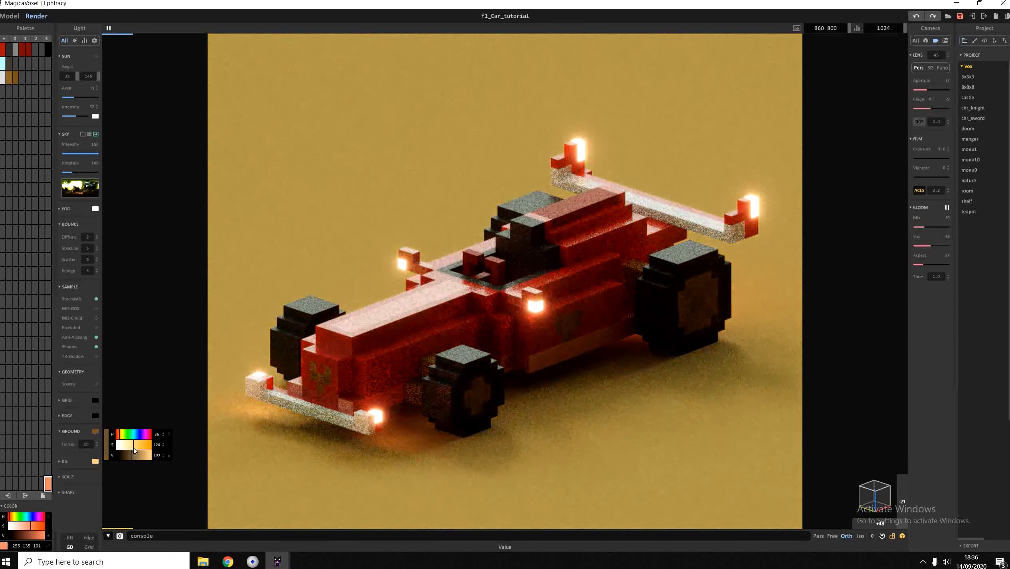
click(128, 456)
click(119, 435)
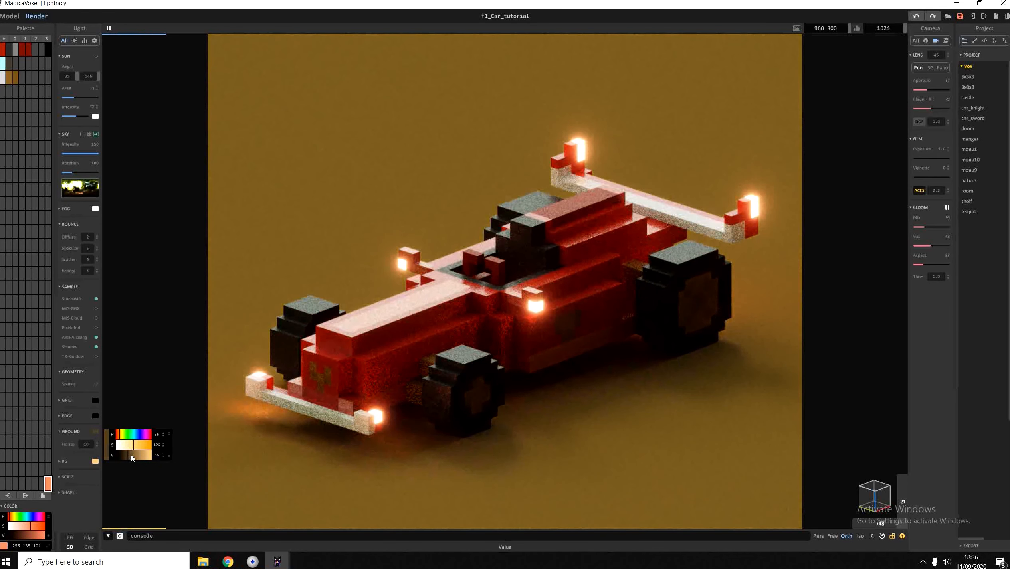
click(118, 437)
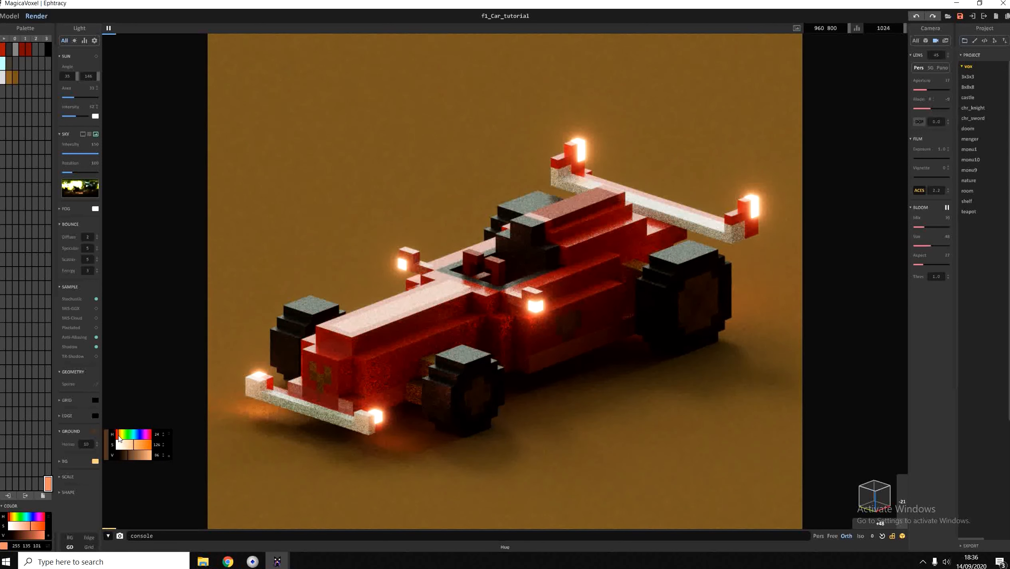
click(137, 446)
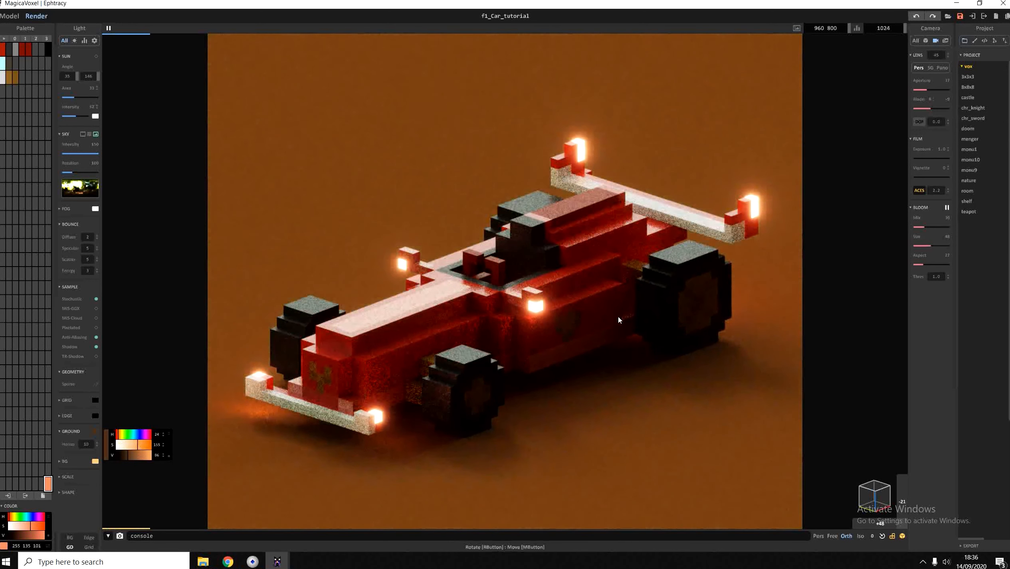
click(137, 447)
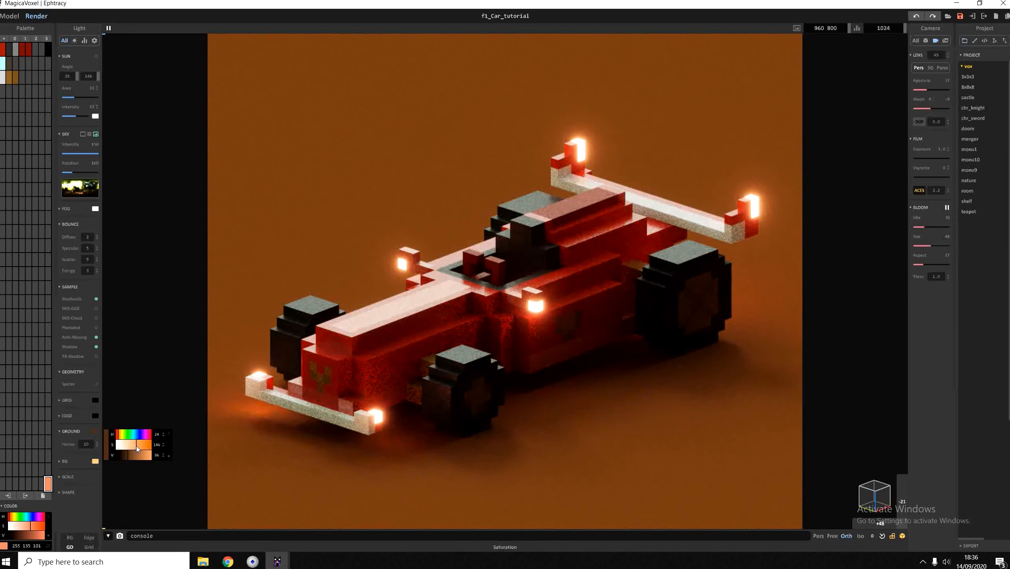
drag(137, 446, 135, 446)
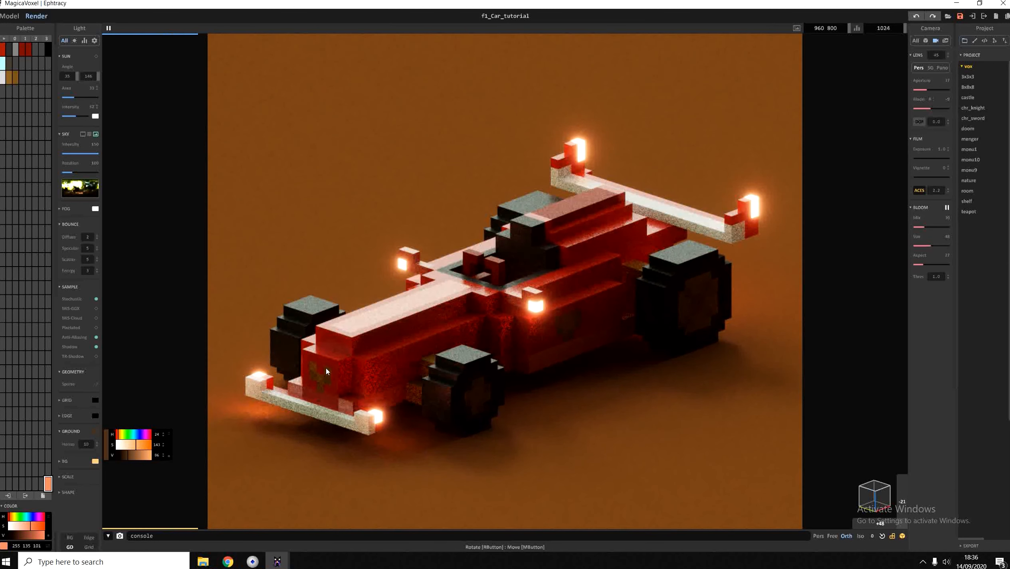
- Try the Lego, marching cubes and clay voxel shapes on the car, and move the focus to the ground beside it
click(60, 492)
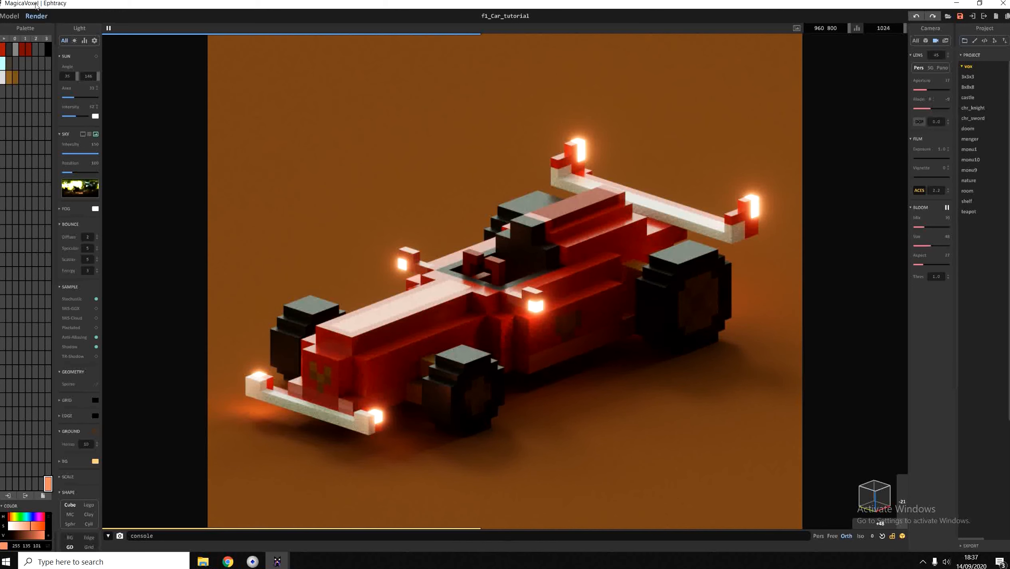
click(87, 507)
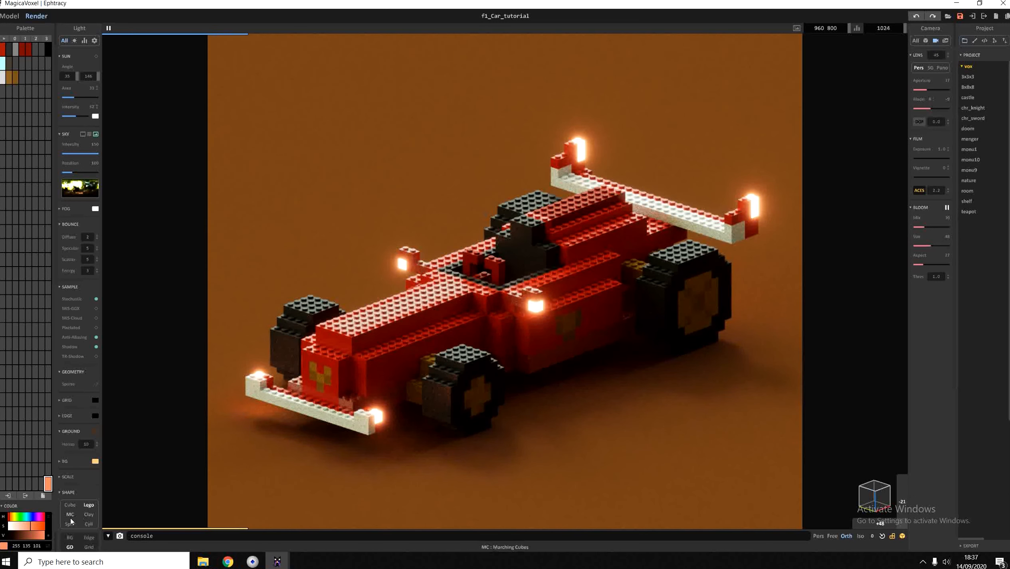
click(70, 516)
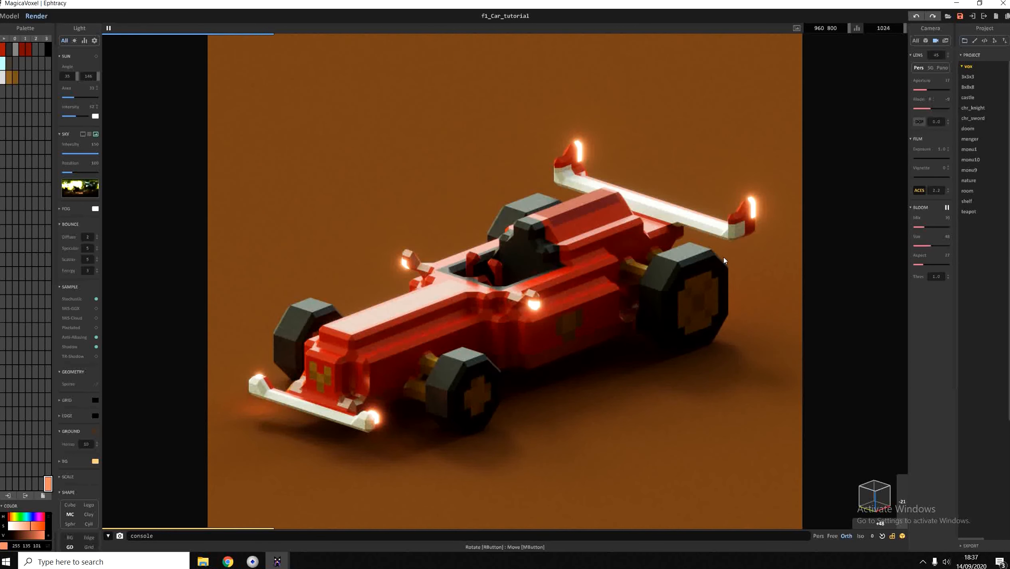
click(88, 514)
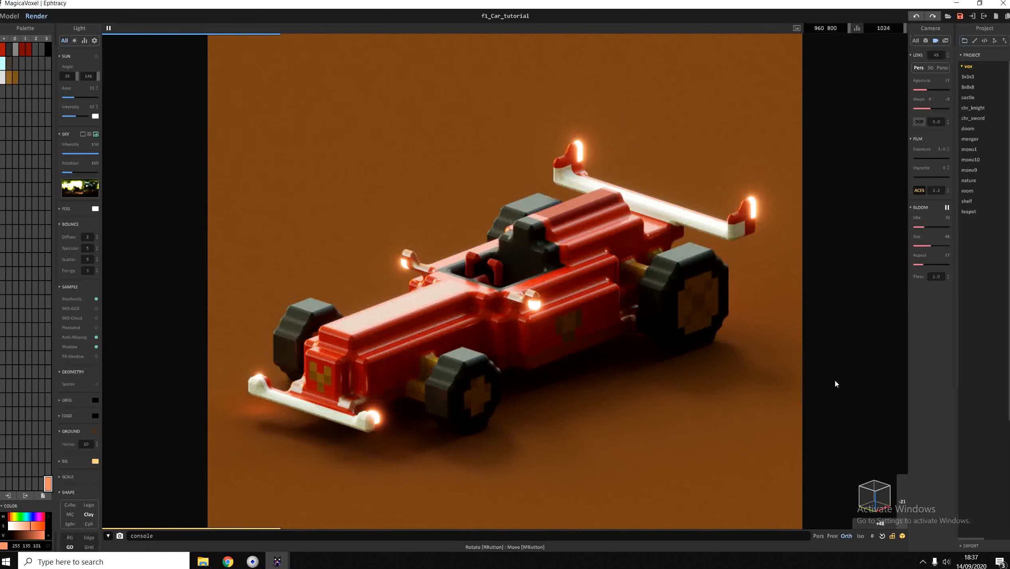
click(604, 410)
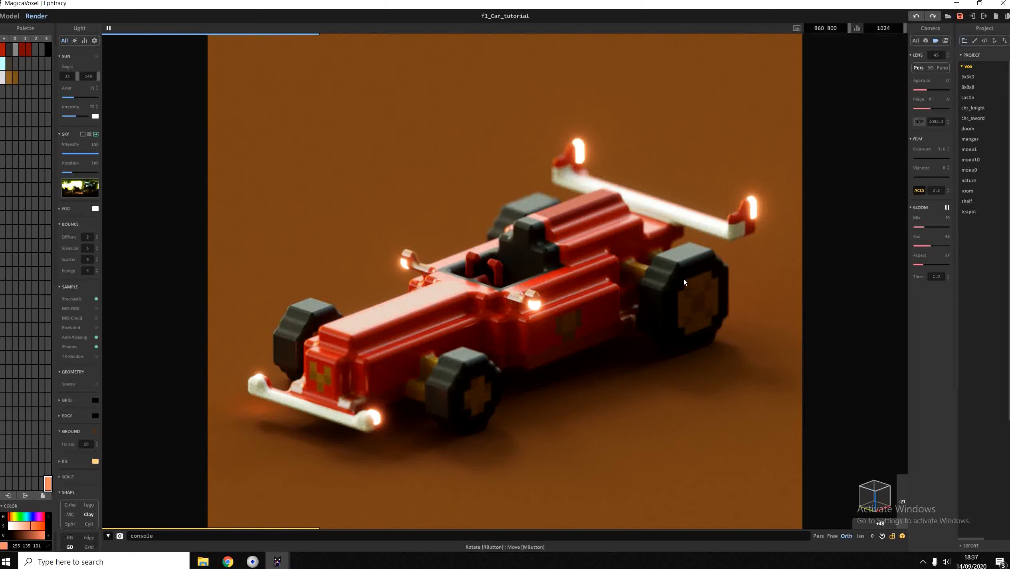
- Try the sphere and cylinder voxel shapes on the car, and restore the cube shape
click(70, 505)
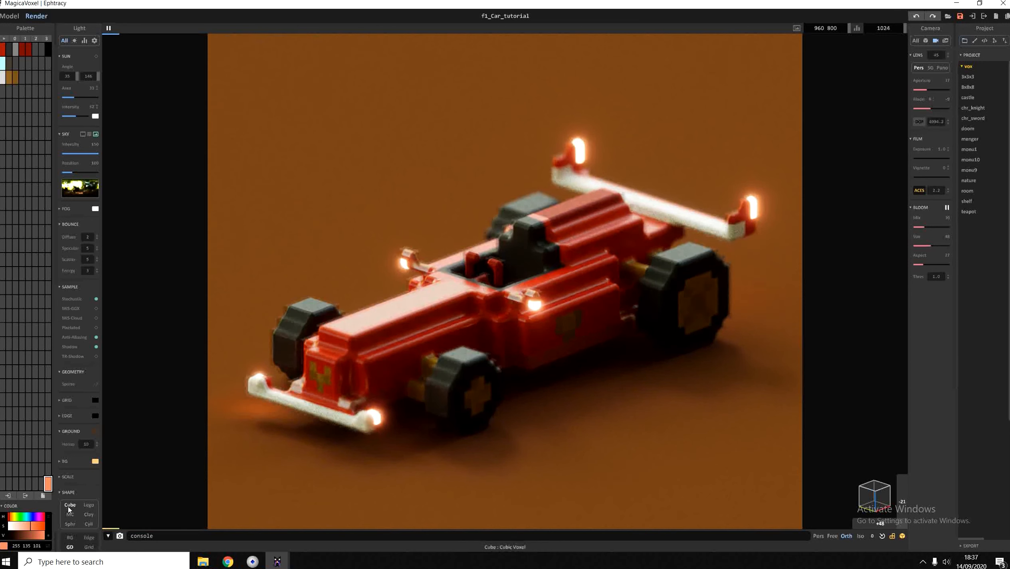
click(77, 524)
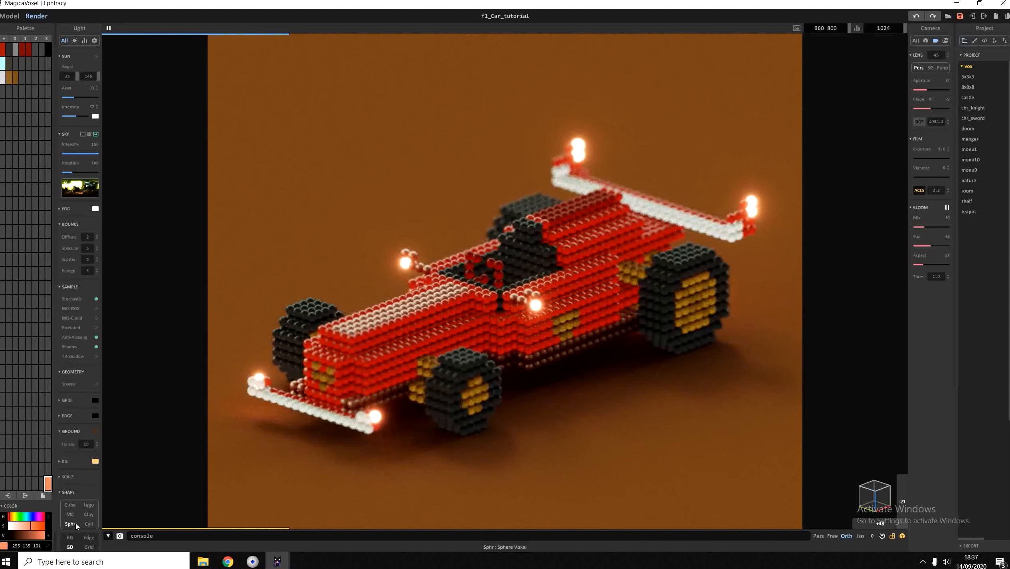
click(88, 524)
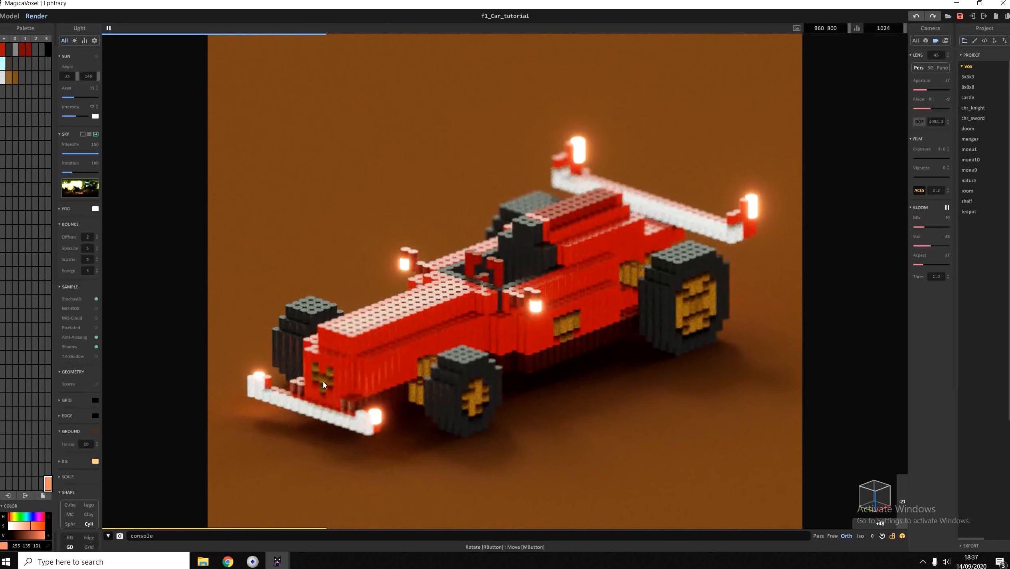
click(72, 538)
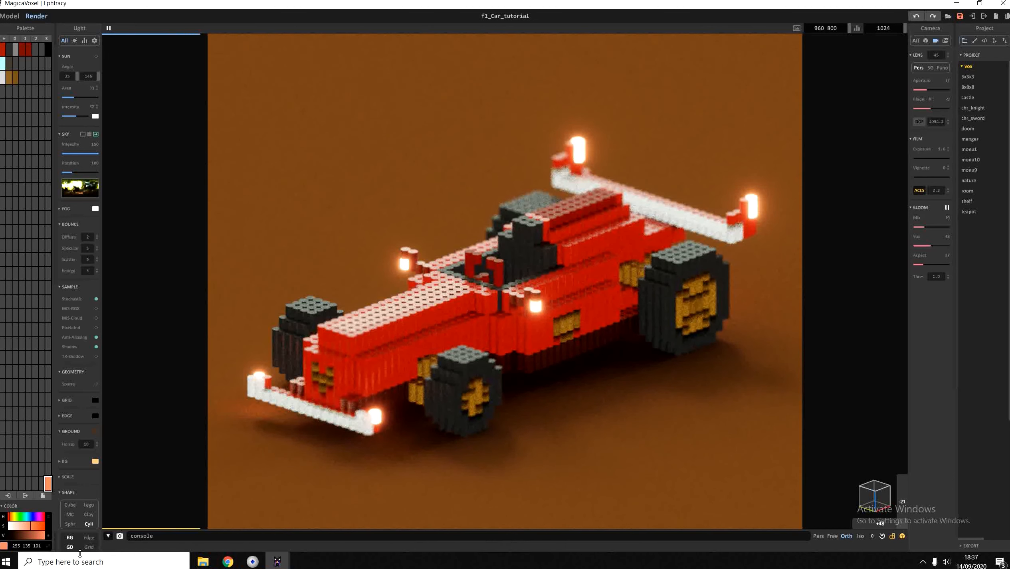
click(71, 505)
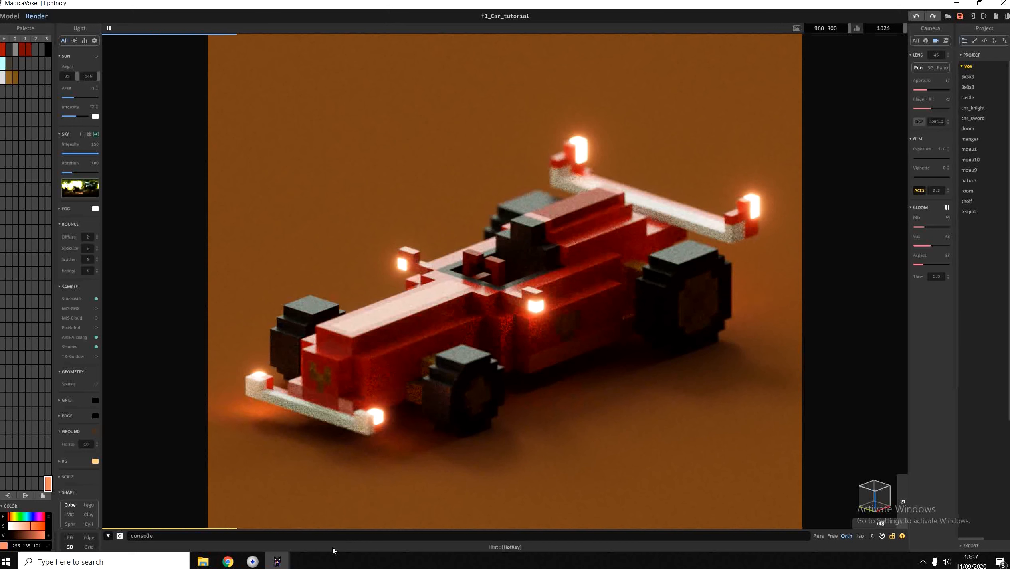
- Focus the camera on the near side mirror and rotate the sky image a little further for cooler light
click(525, 306)
click(73, 173)
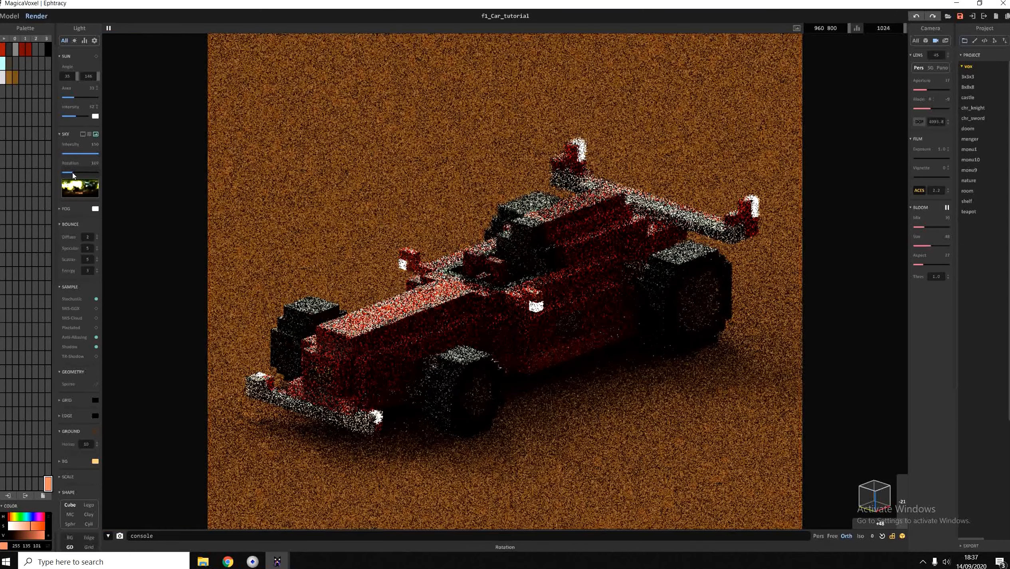
drag(72, 175, 77, 176)
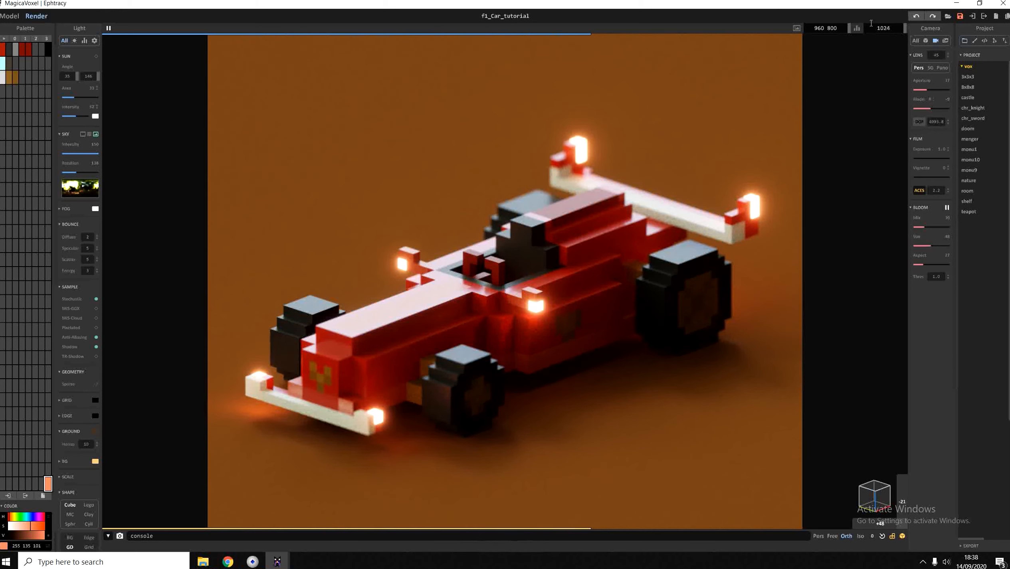
- Set the render image size to 1920 by 1080 and reframe the car smaller in the widescreen view
click(830, 28)
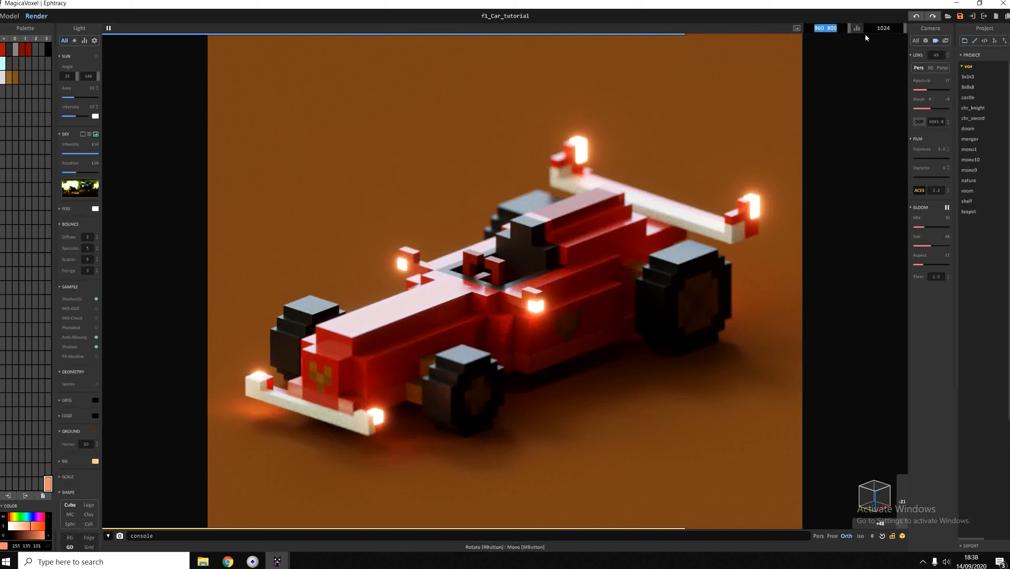
click(885, 30)
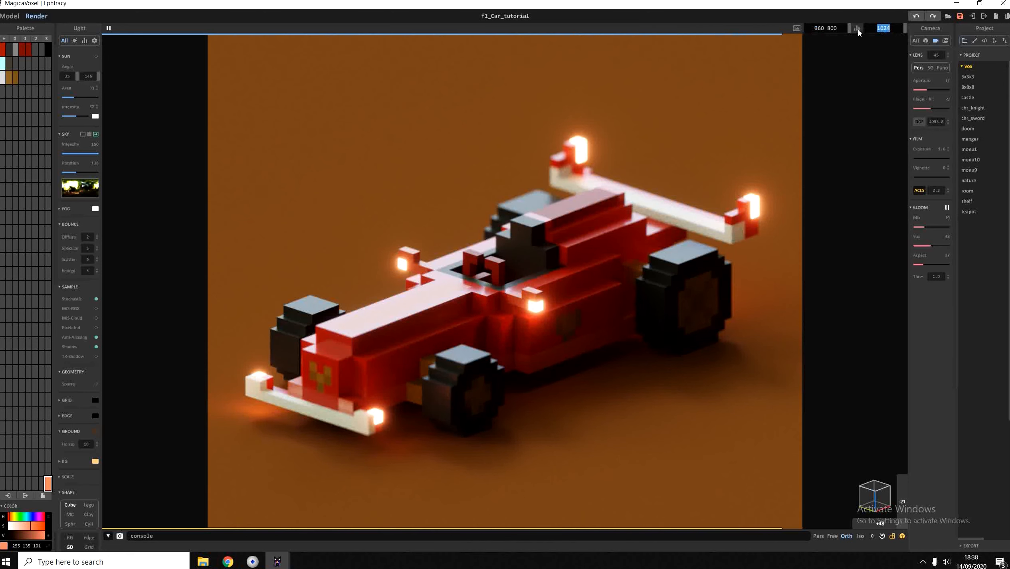
drag(840, 30, 784, 35)
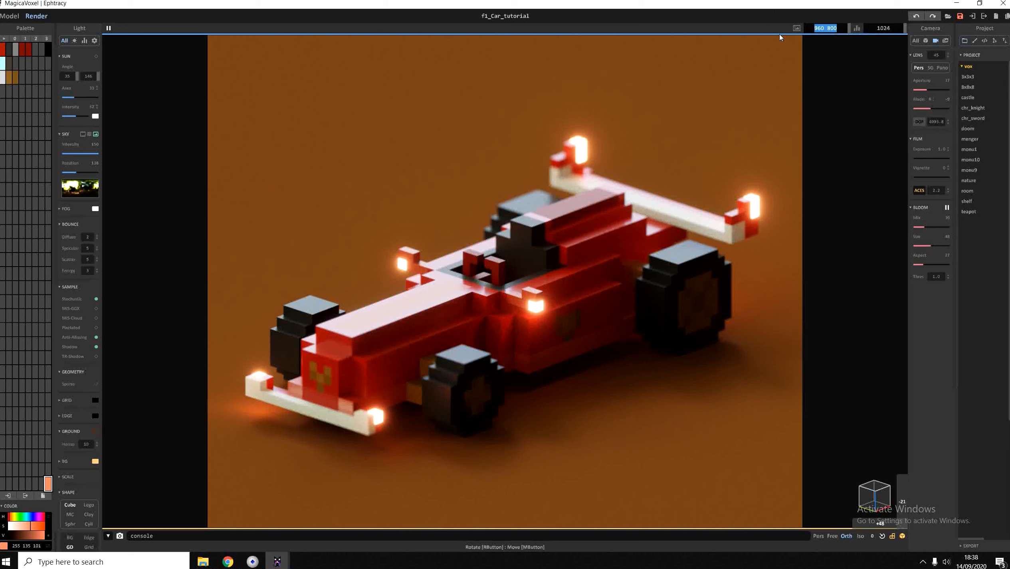
text(1980 1080)
key(Return)
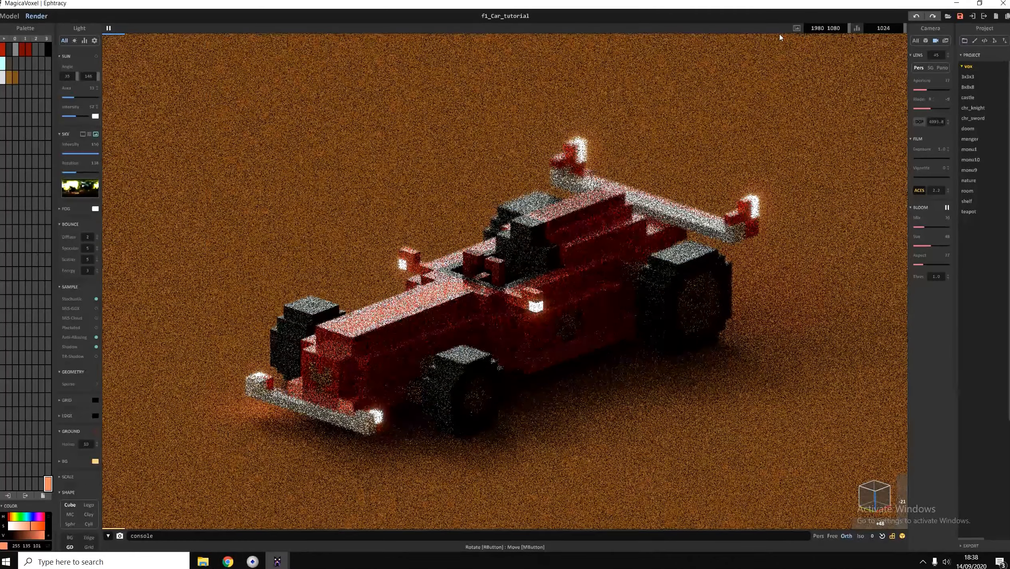
drag(821, 30, 818, 32)
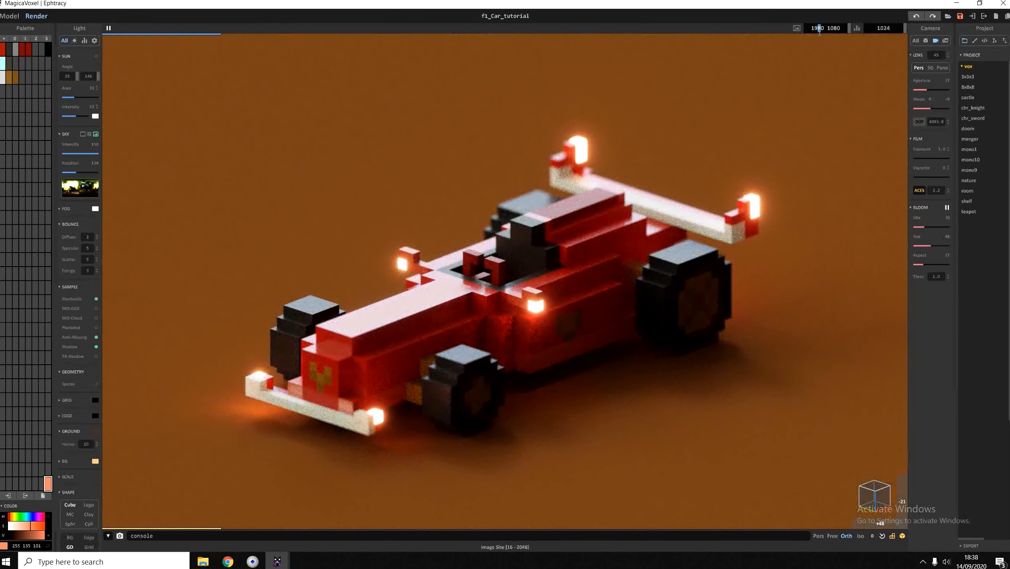
text(2)
key(Return)
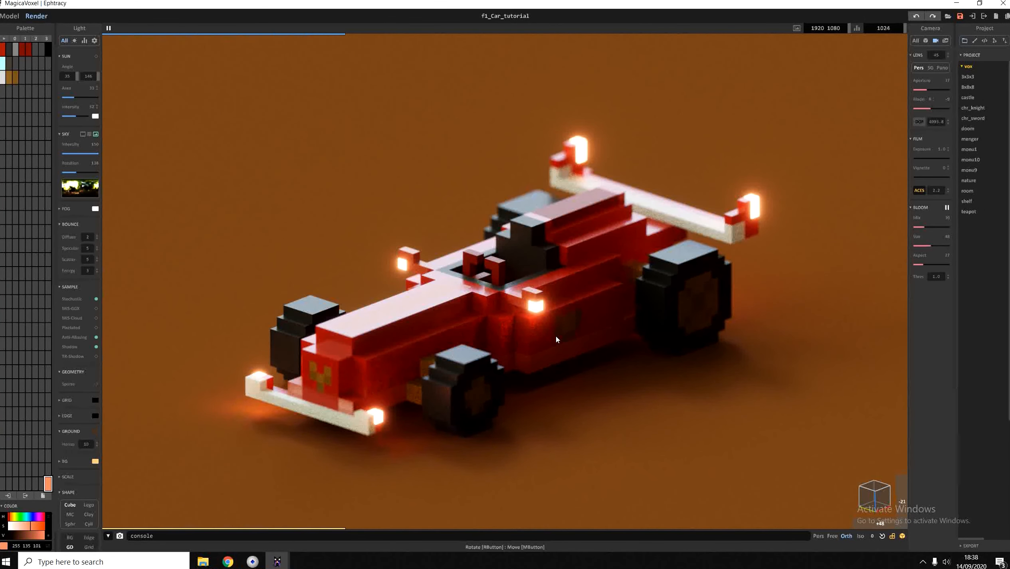
scroll(555, 330, down, 2)
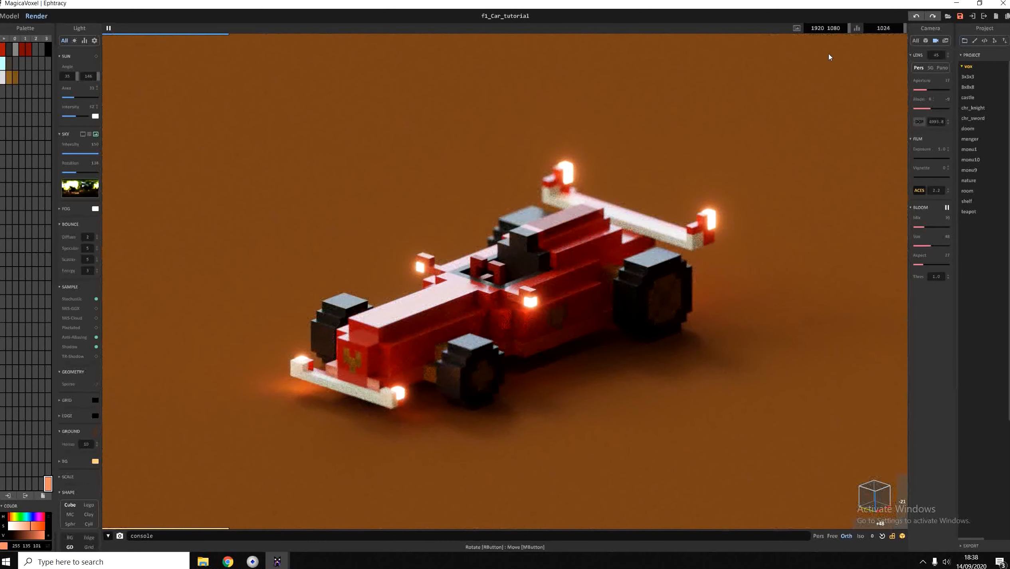
- Set the render image size to 2048 by 2048, and refocus and reframe the car in the square view
click(843, 28)
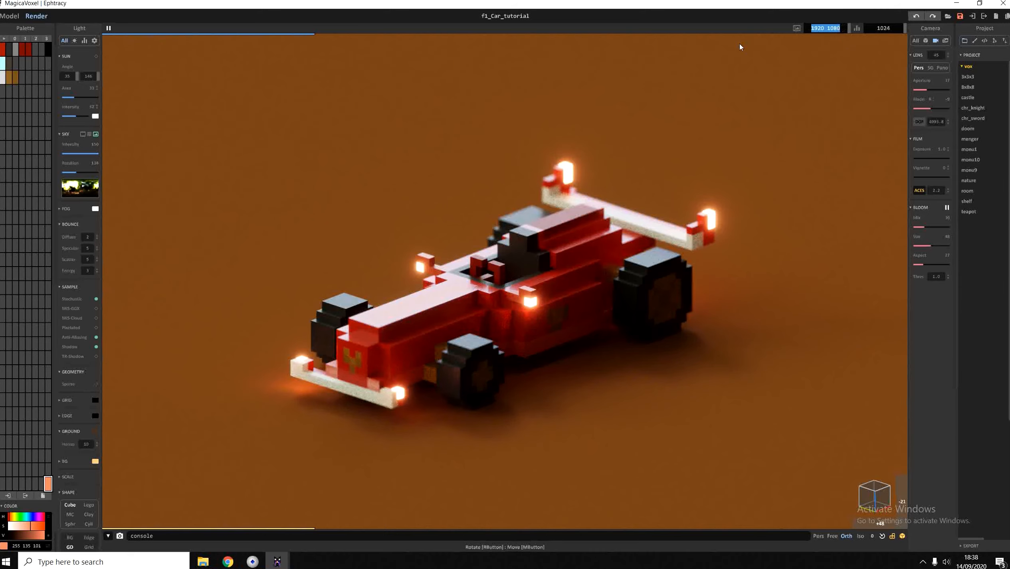
text(2500)
key(Return)
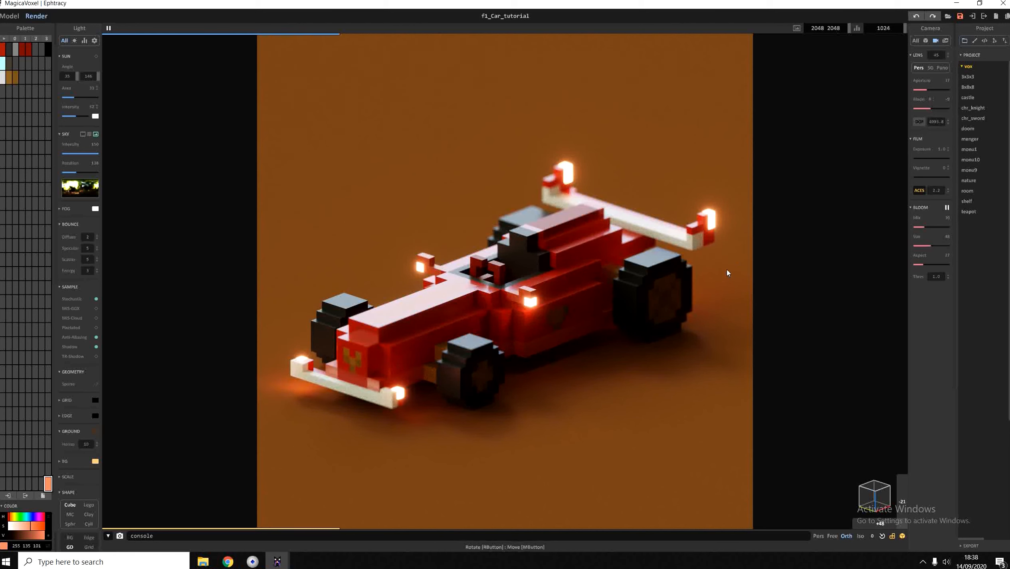
click(621, 307)
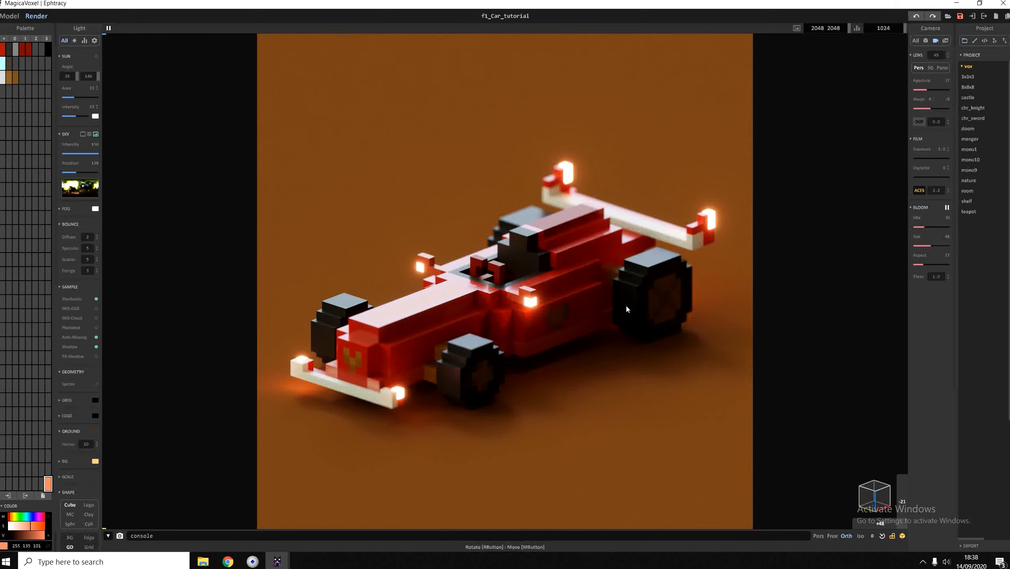
scroll(621, 306, up, 1)
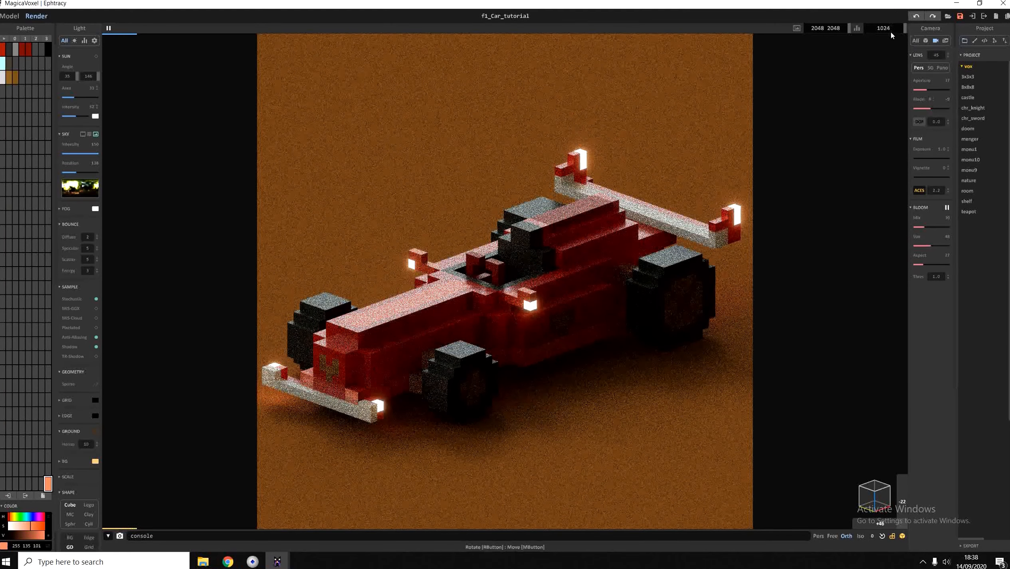
drag(892, 32, 840, 34)
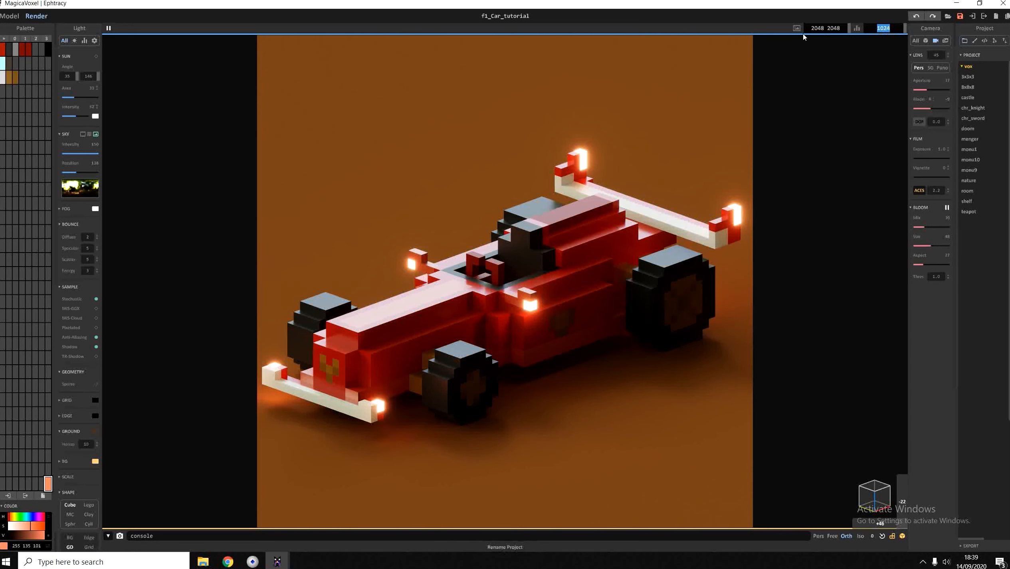
right_drag(747, 145, 715, 140)
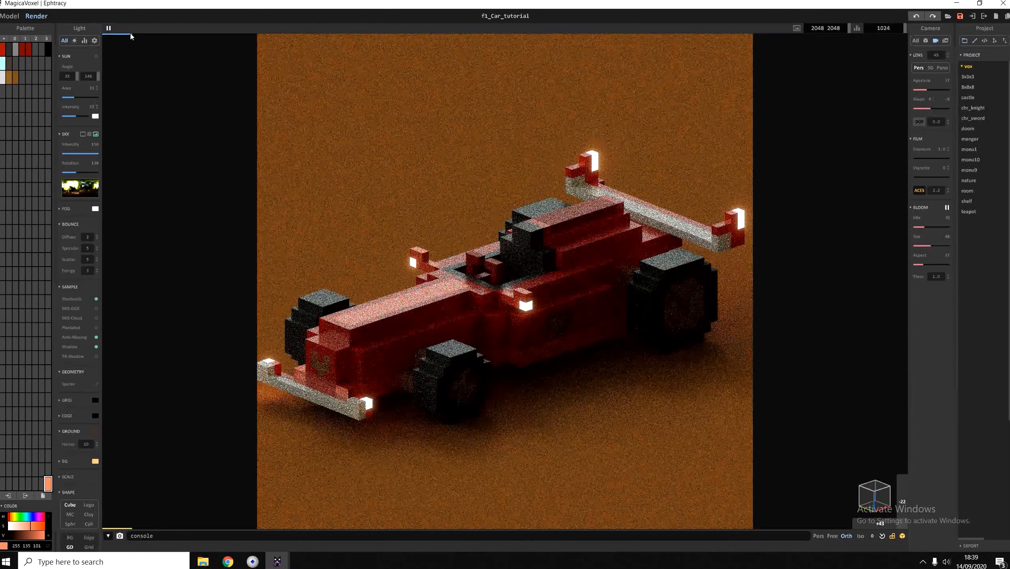
scroll(472, 144, down, 1)
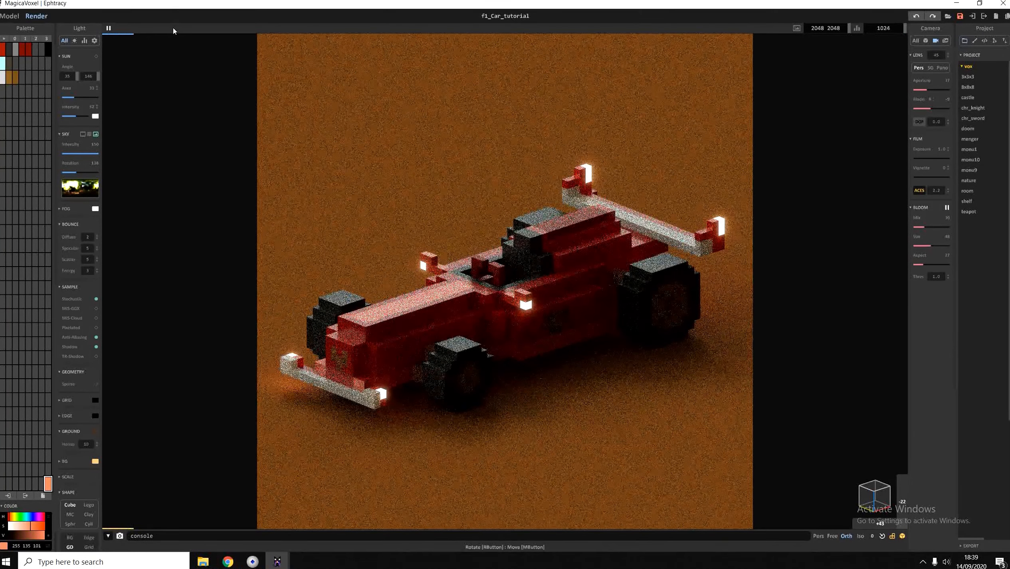
- Try 512 samples per pixel for the render, and raise the sample count to 2000
drag(893, 28, 820, 35)
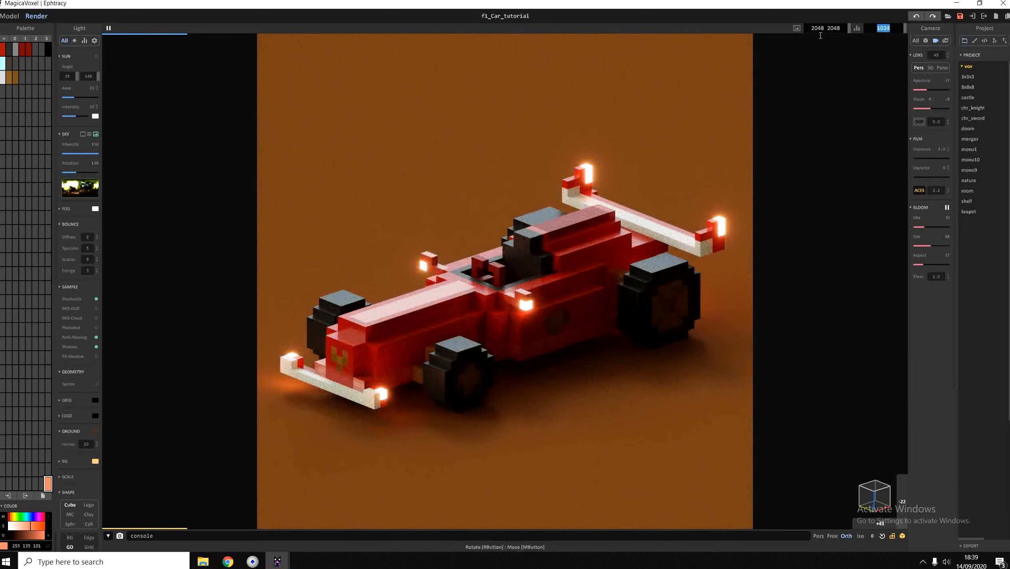
text(512)
key(Return)
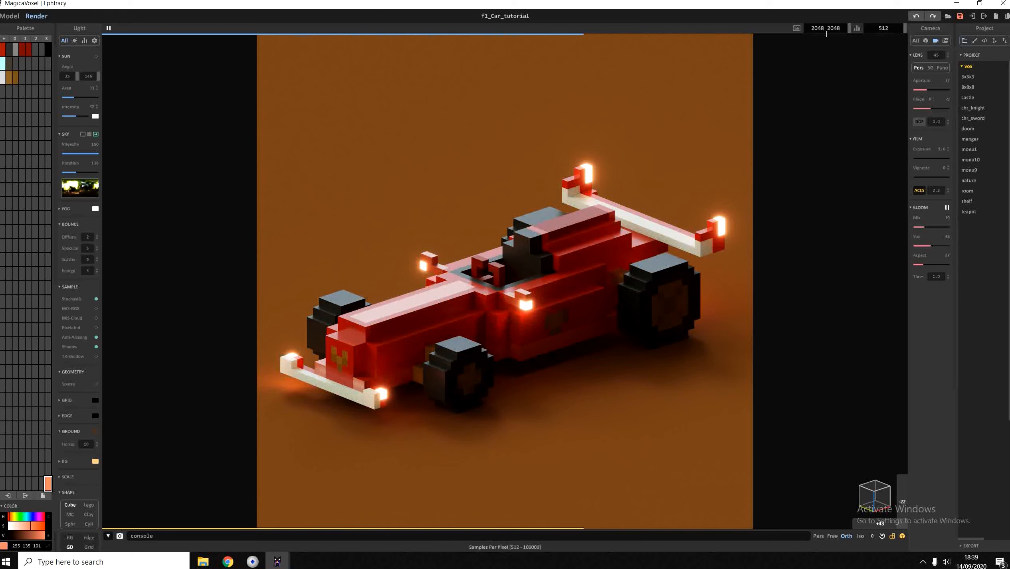
click(883, 28)
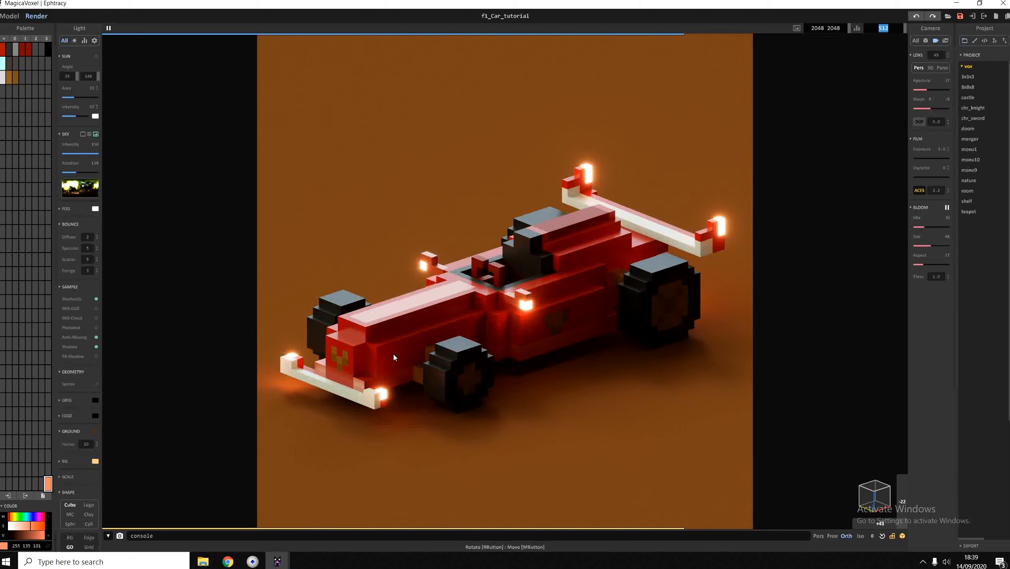
text(2000)
key(Return)
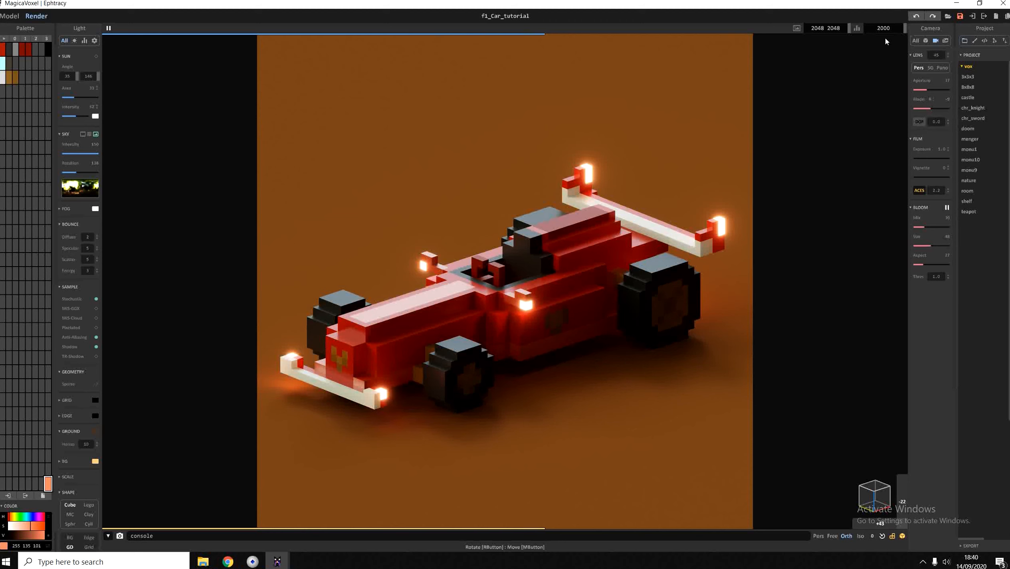
- Focus the camera on the car's cockpit area and set the samples per pixel to 10000
click(505, 265)
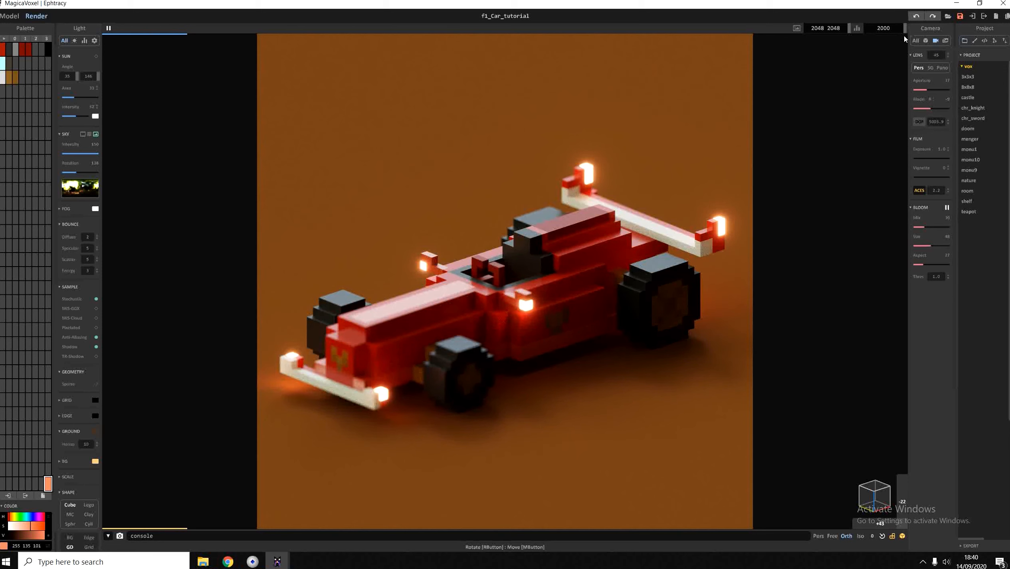
click(882, 27)
text(10000)
key(Return)
- Set the render image size to 1024 by 1024 and the samples per pixel to 5000
click(825, 28)
text(1024)
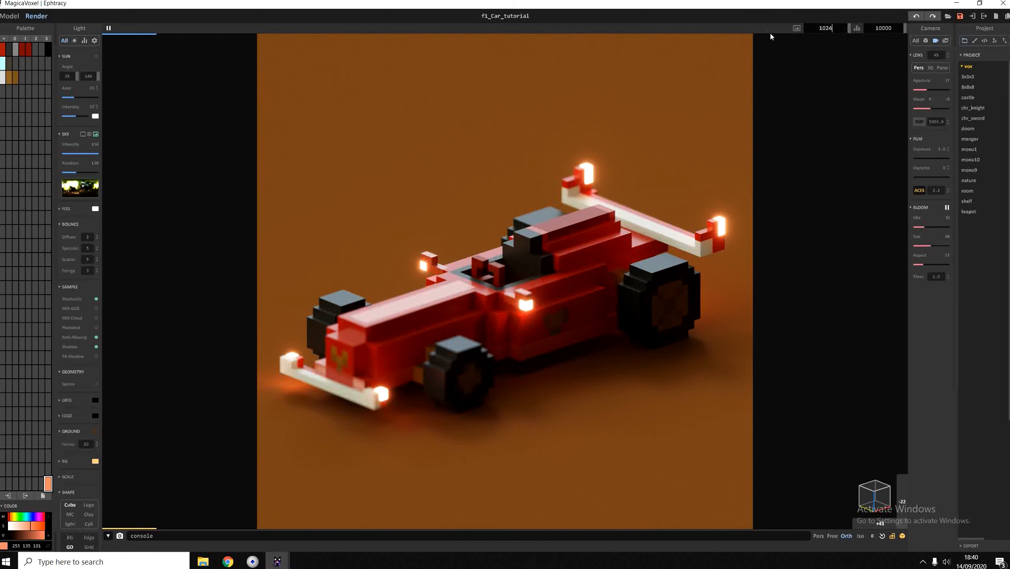
key(Return)
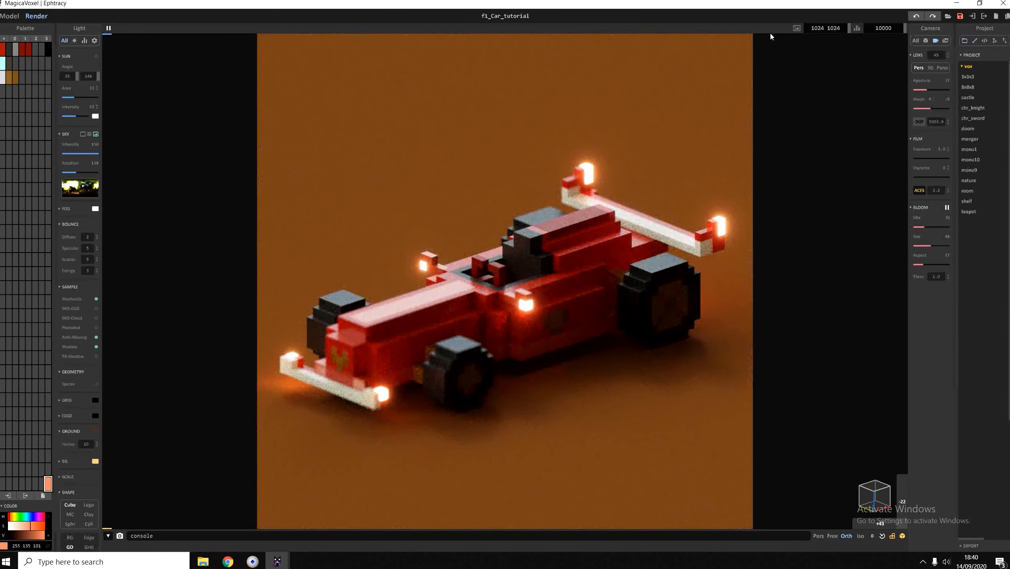
click(883, 28)
text(5000)
key(Return)
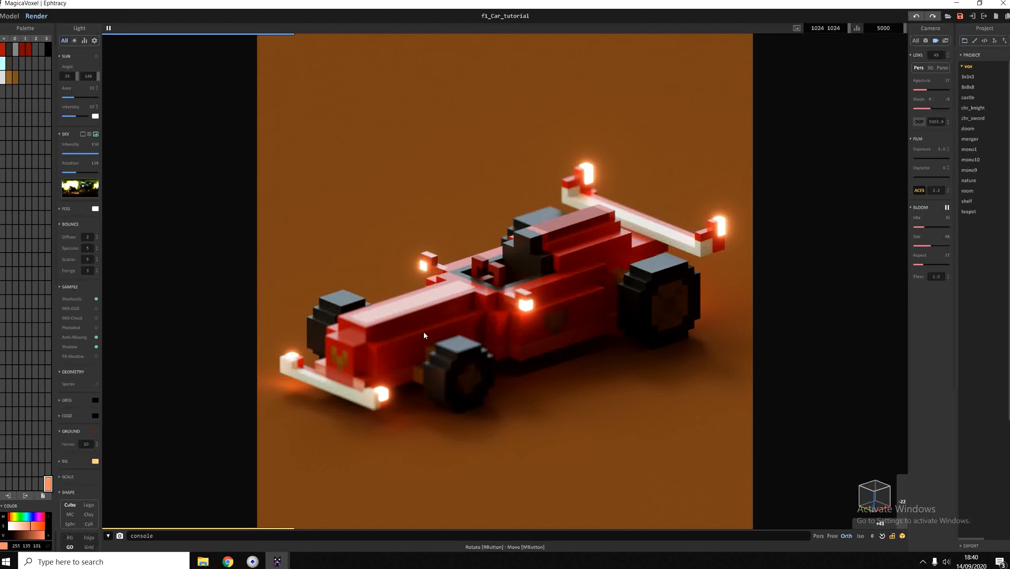
click(880, 28)
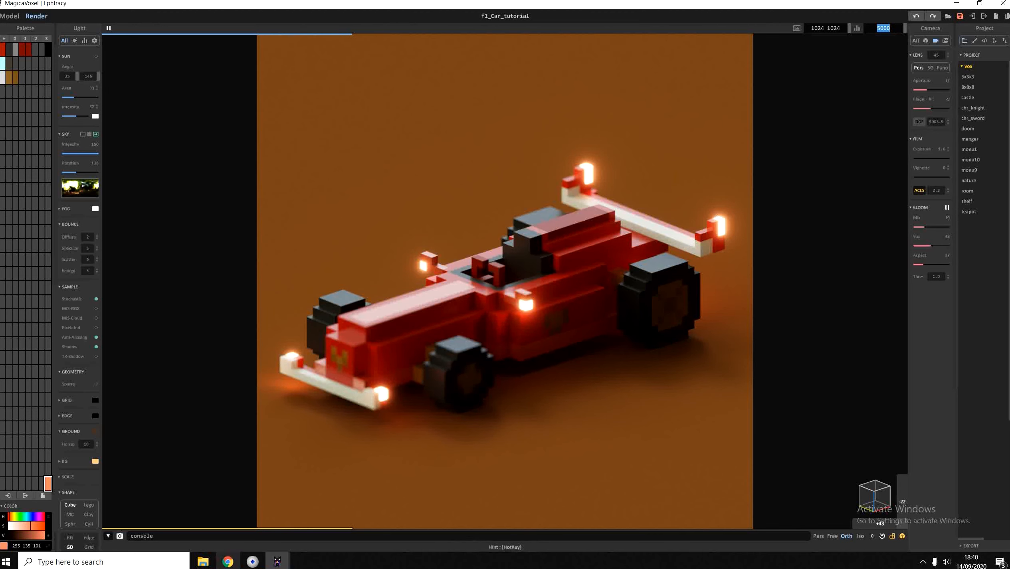
- Open the save dialog for the rendered image, dismiss it without saving, and switch the image output mode to Turntable
click(121, 538)
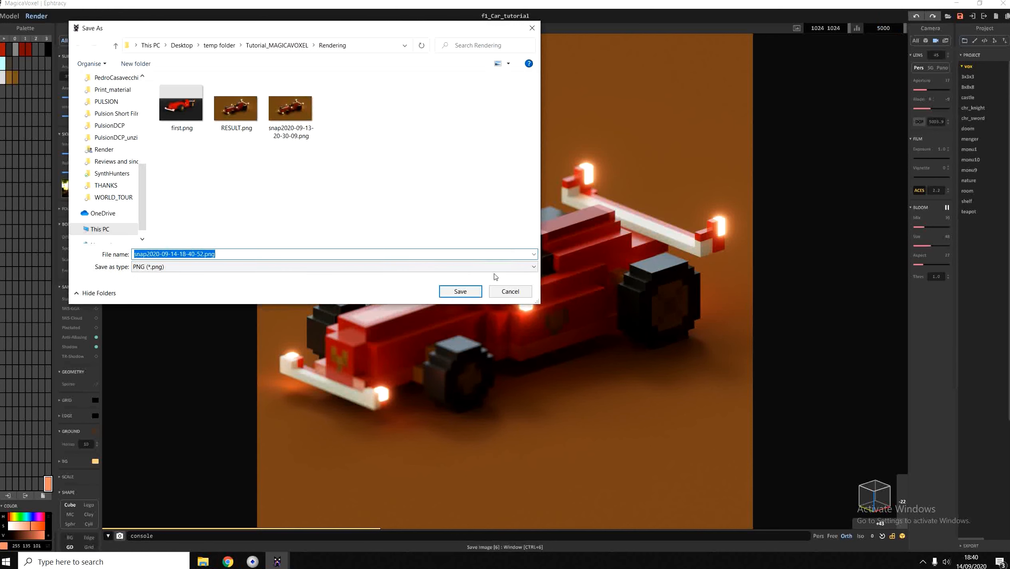
click(503, 286)
click(945, 40)
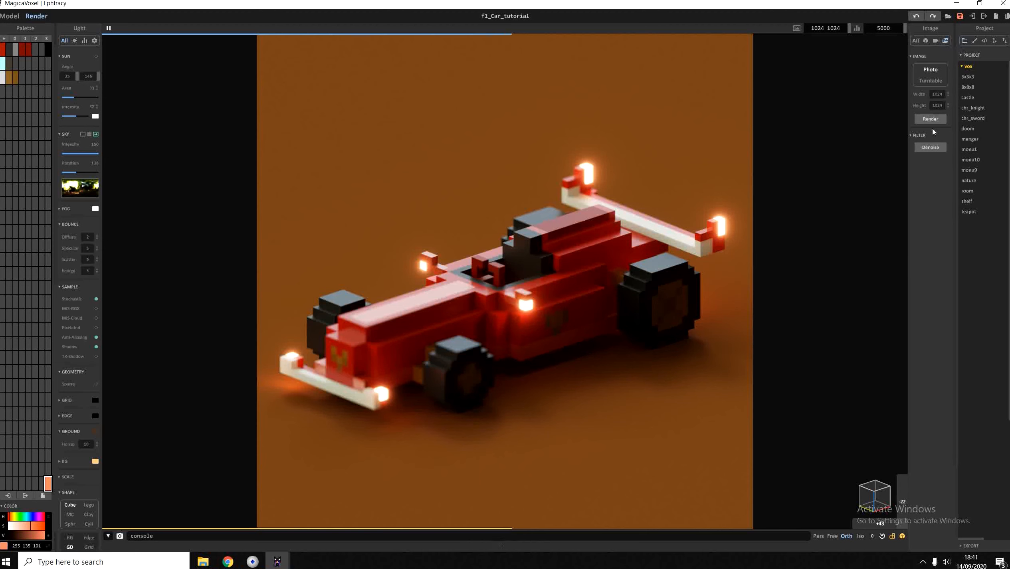
click(931, 80)
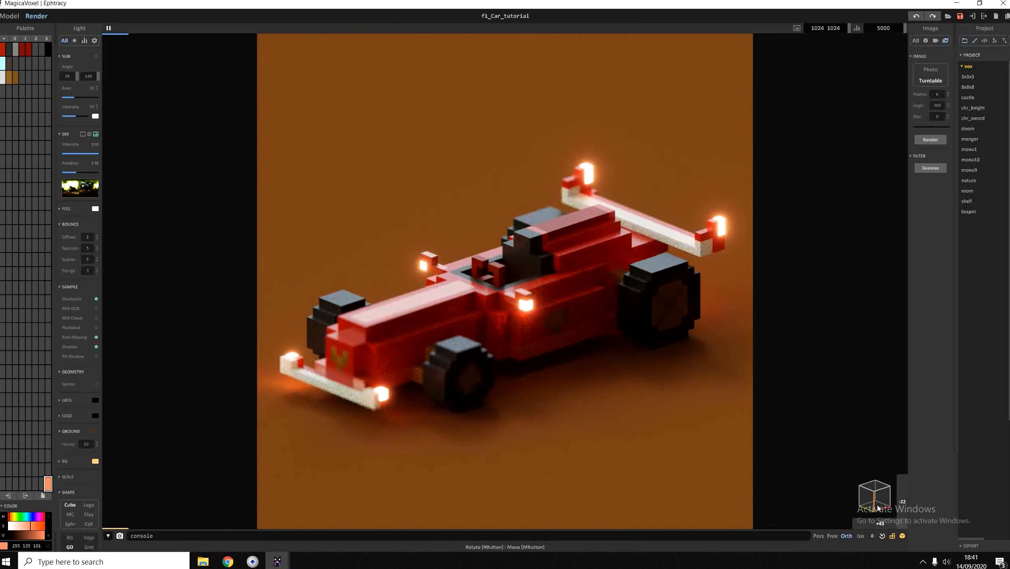
- Show the material settings and orbit the car to a slightly higher three-quarter view
right_drag(290, 473, 379, 524)
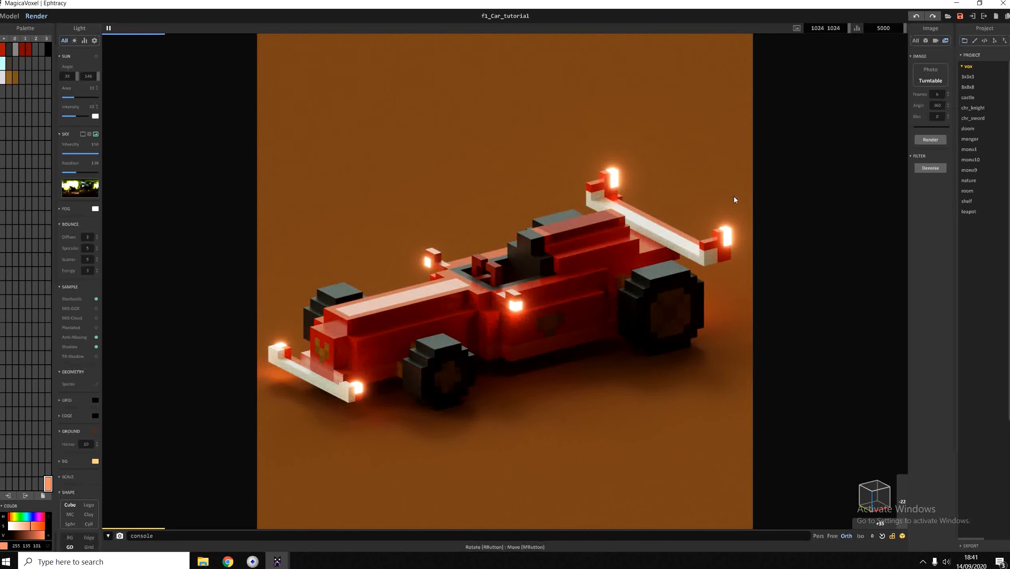
click(926, 40)
click(927, 41)
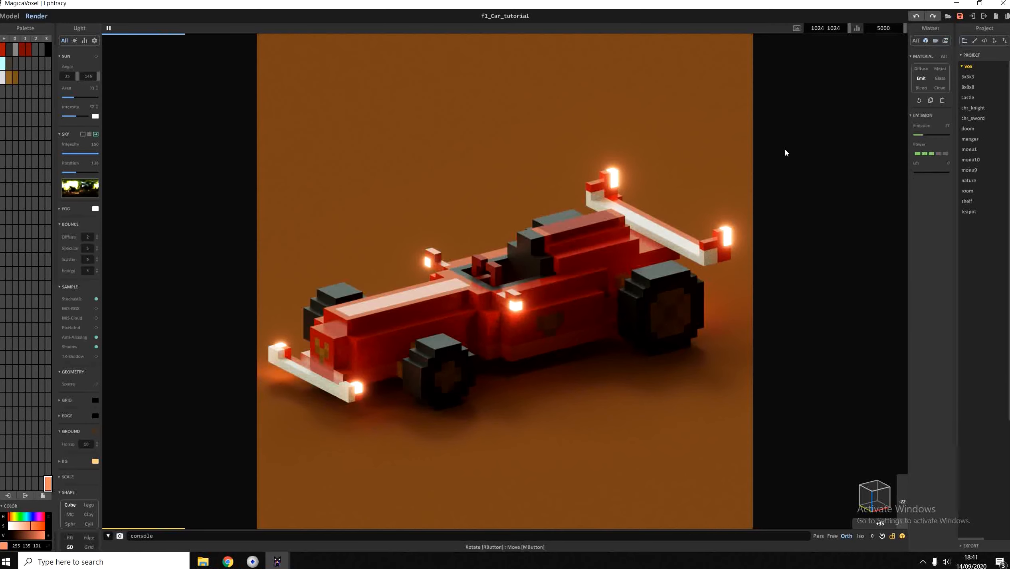
right_drag(490, 277, 552, 261)
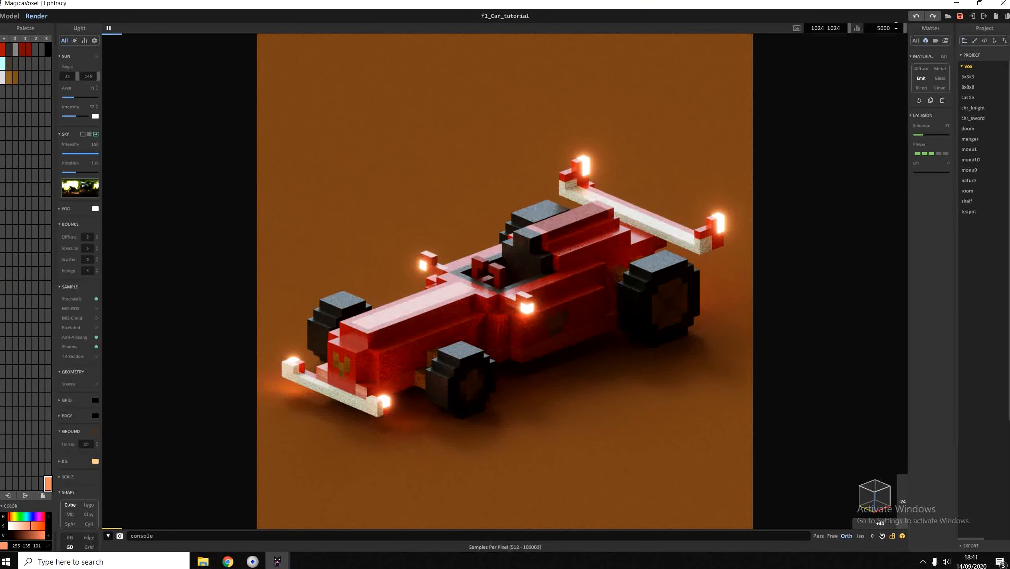
- Bring up the PNG save dialog for the reframed render and close it without saving
click(121, 539)
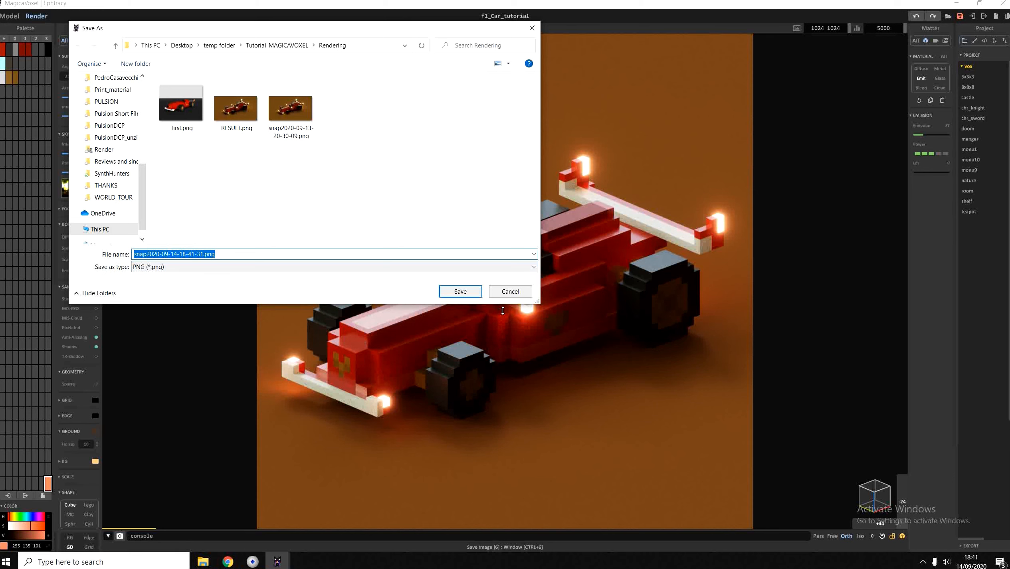
click(510, 291)
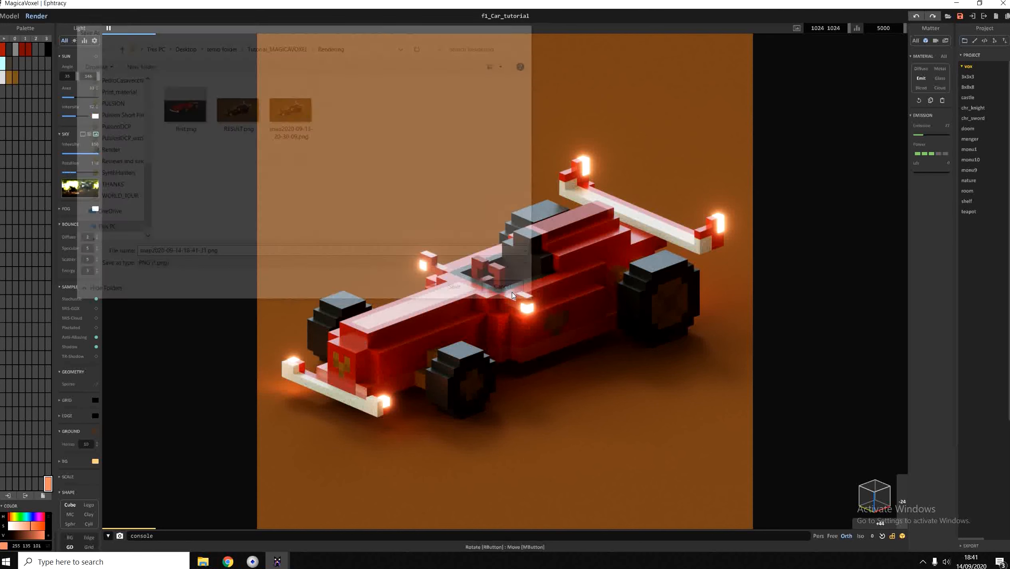